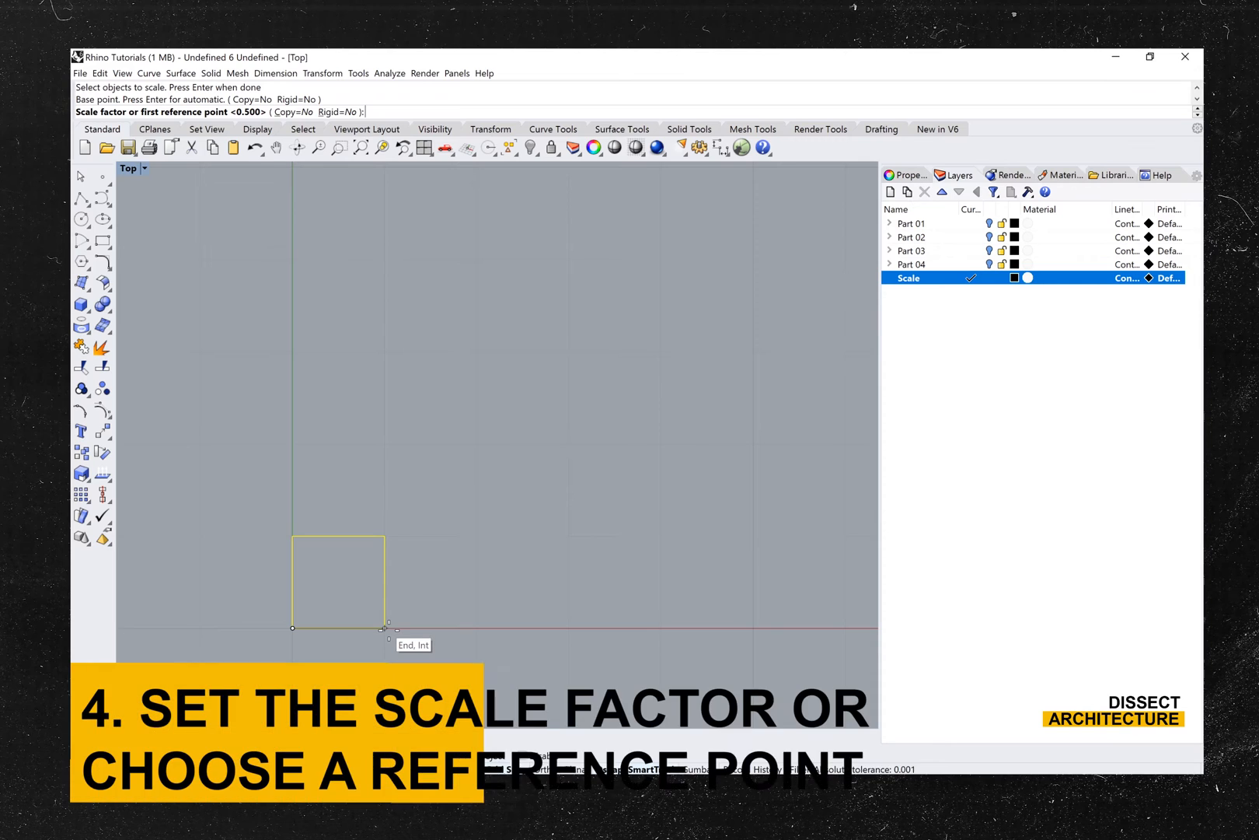
- Scale the square up to 3 mm wide by reference points, and scale it by .5 about its lower-right corner
click(384, 628)
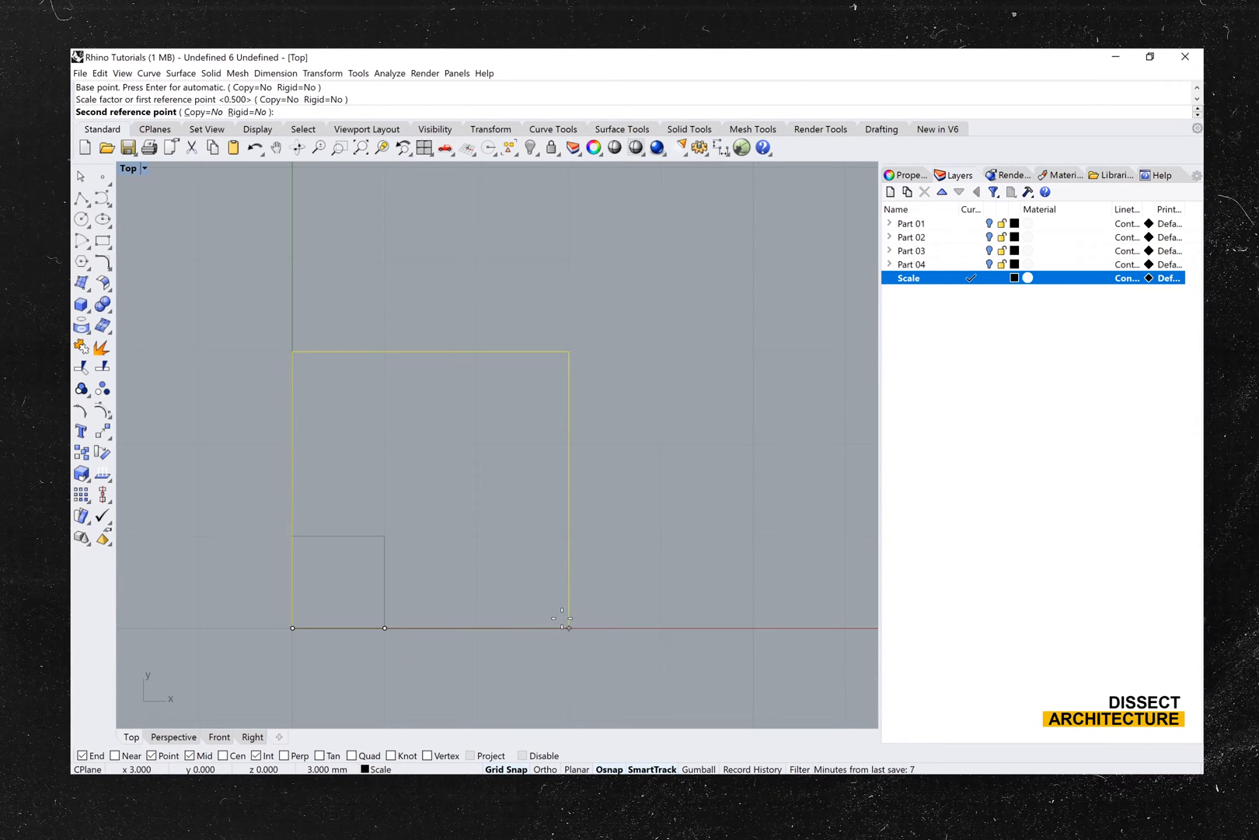
click(569, 628)
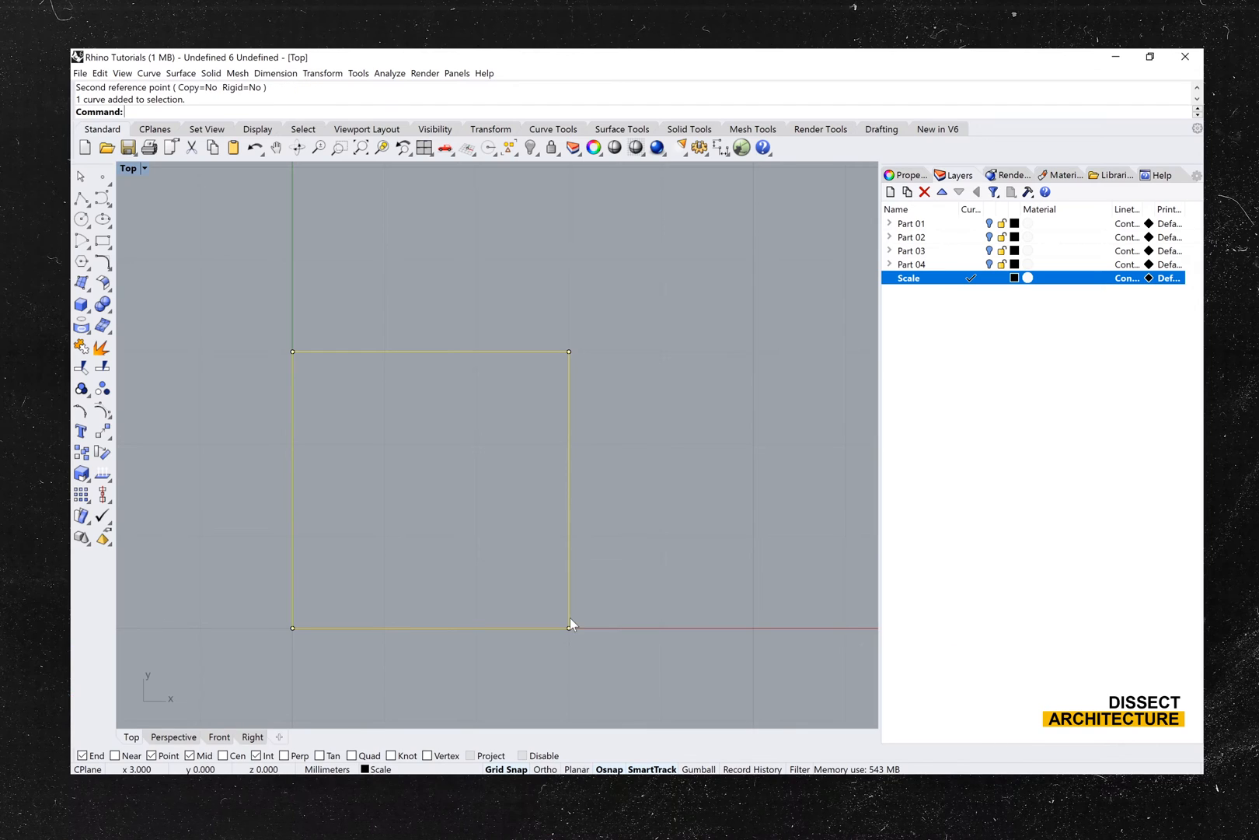
text(Scale)
key(Return)
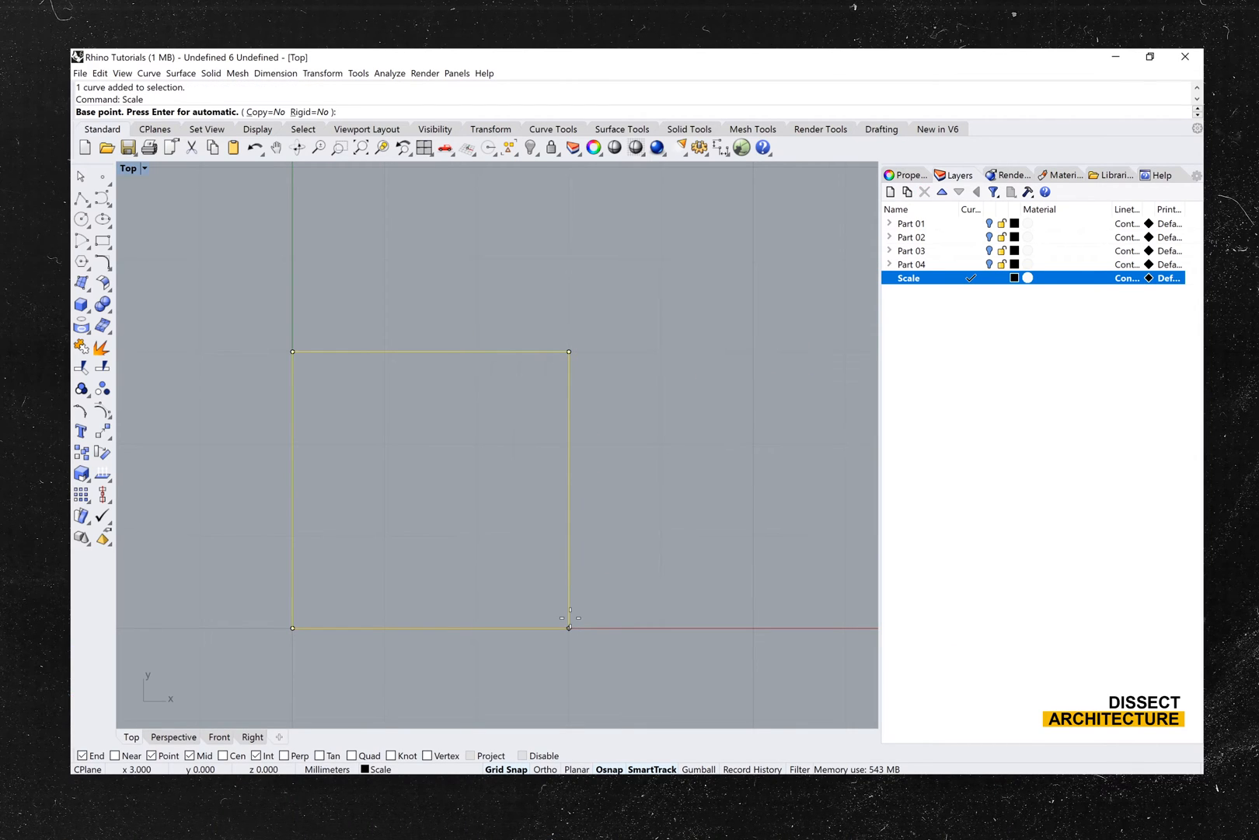
click(569, 627)
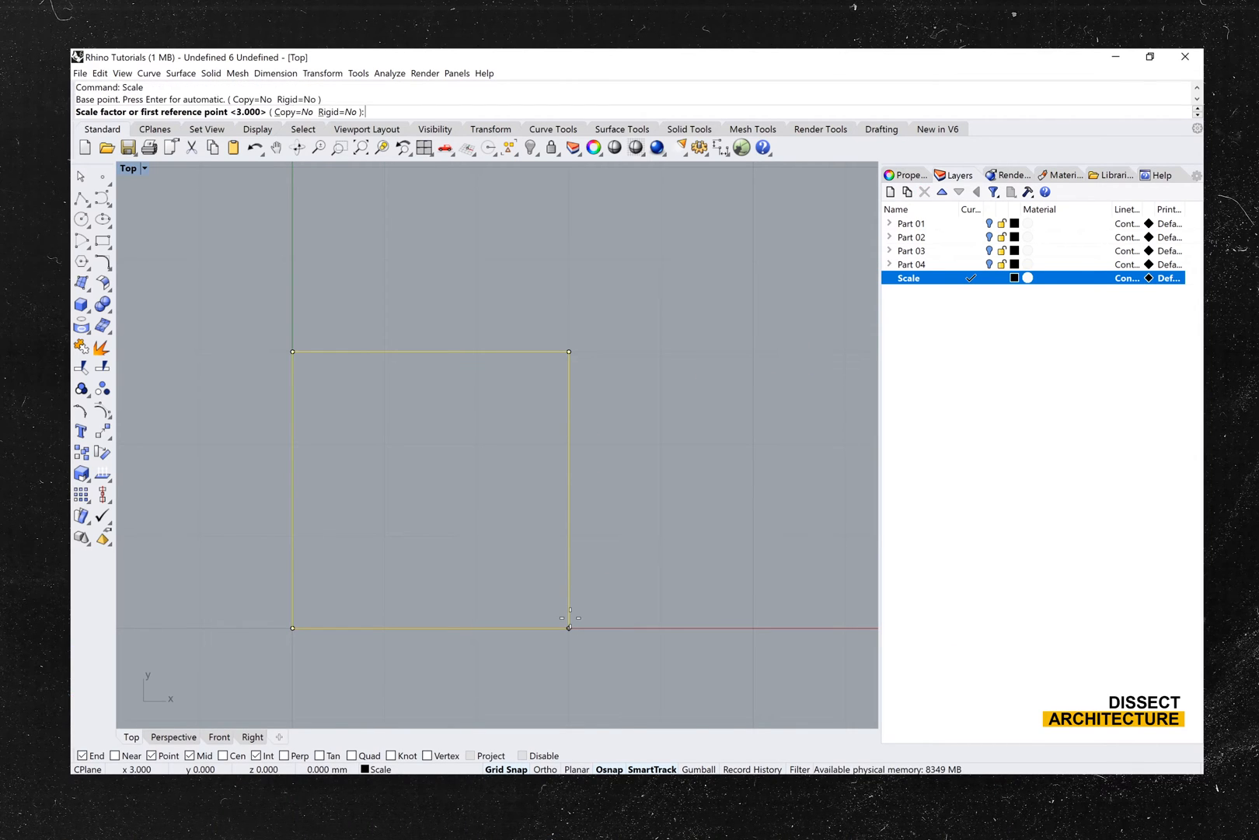
text(.5)
key(Return)
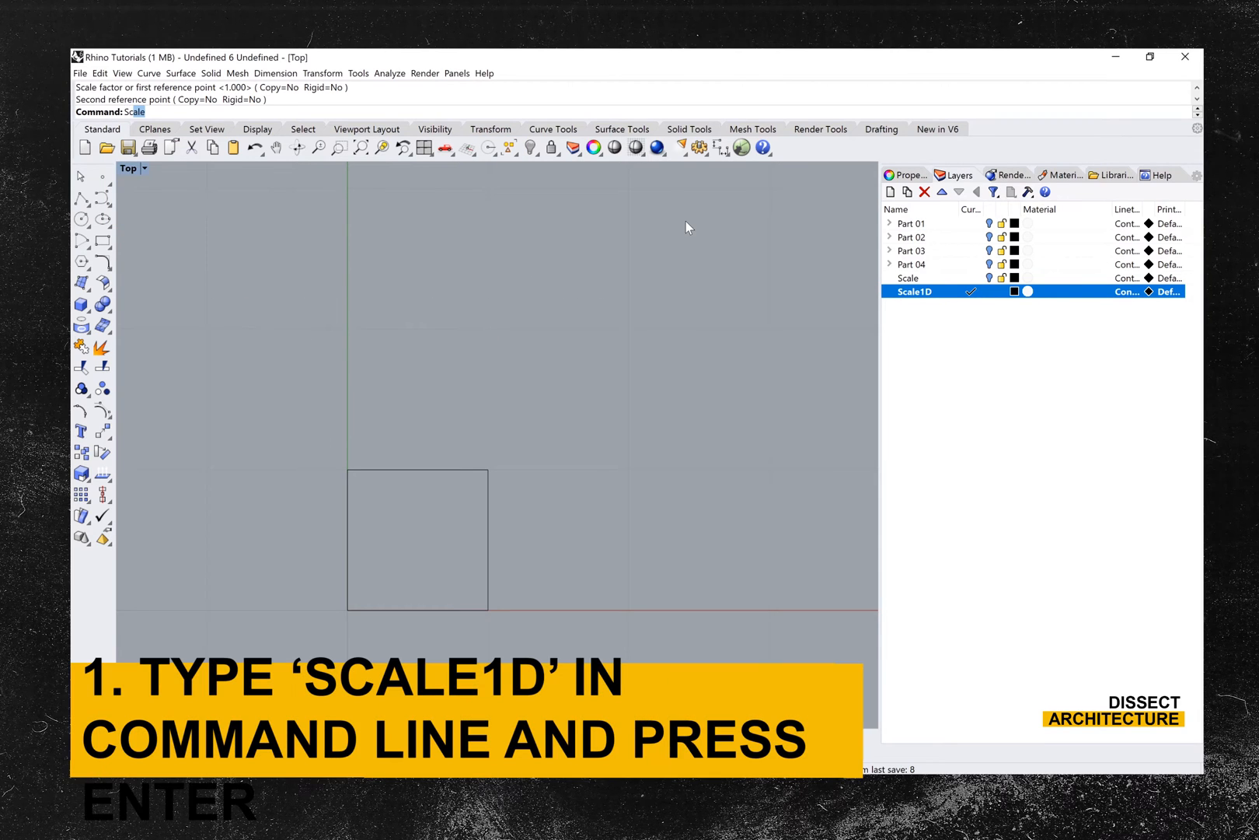
- Stretch the square only in the X direction with Scale1D, from the origin, so its 1 mm width reaches 3 mm
text(Scale1D)
key(Return)
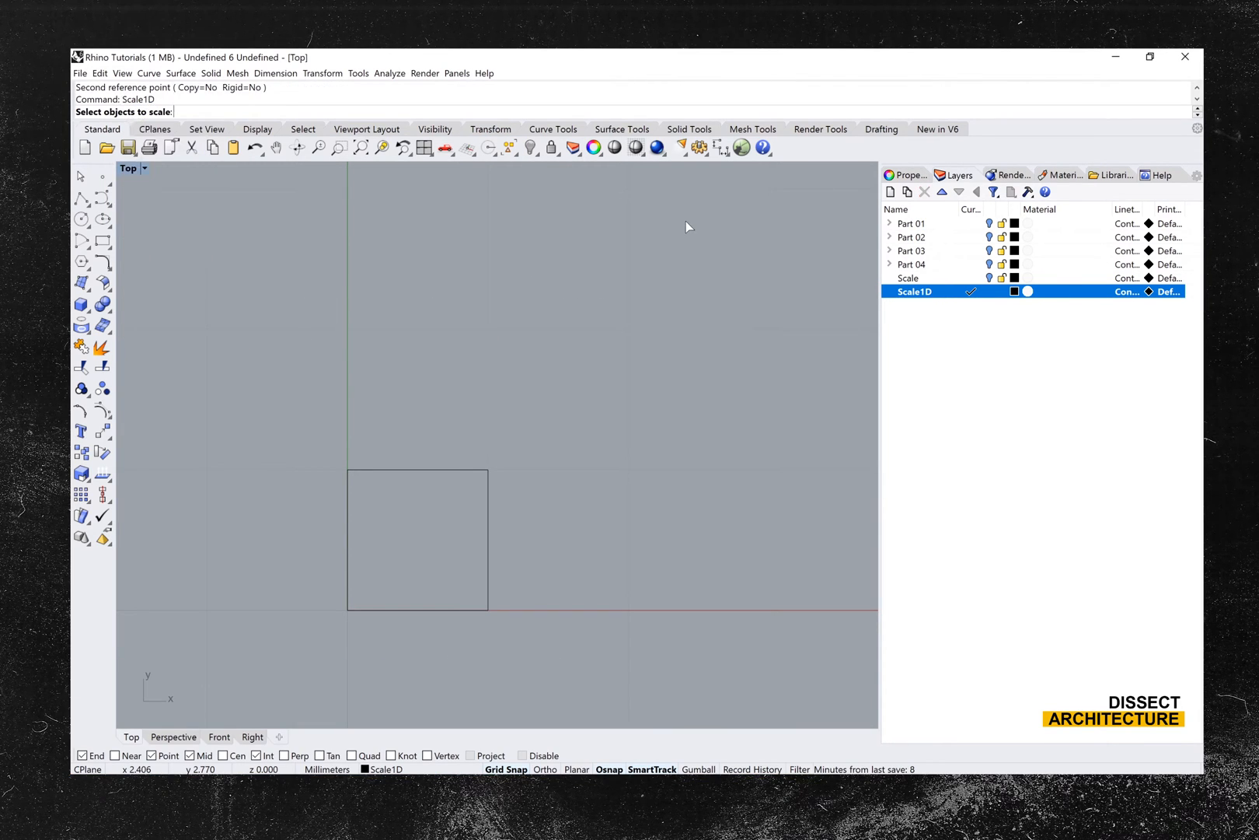
click(398, 469)
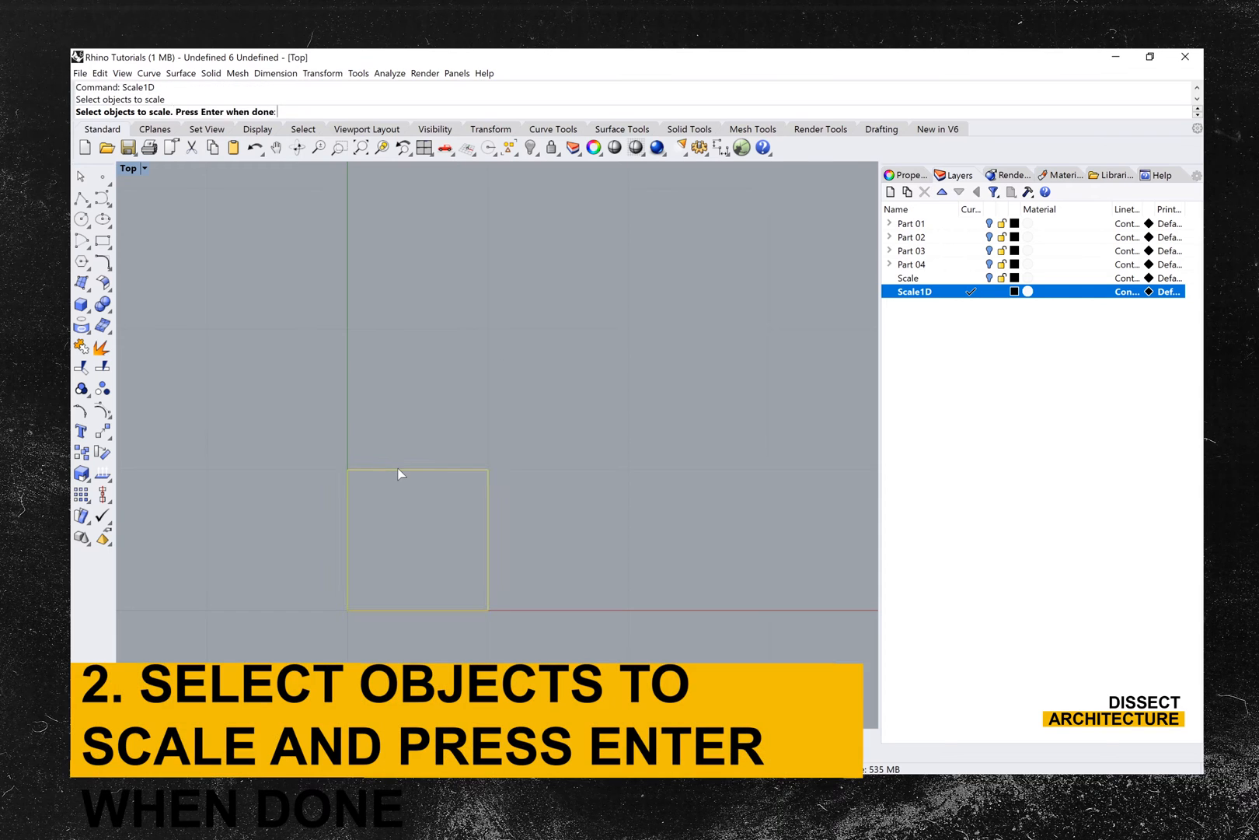
key(Return)
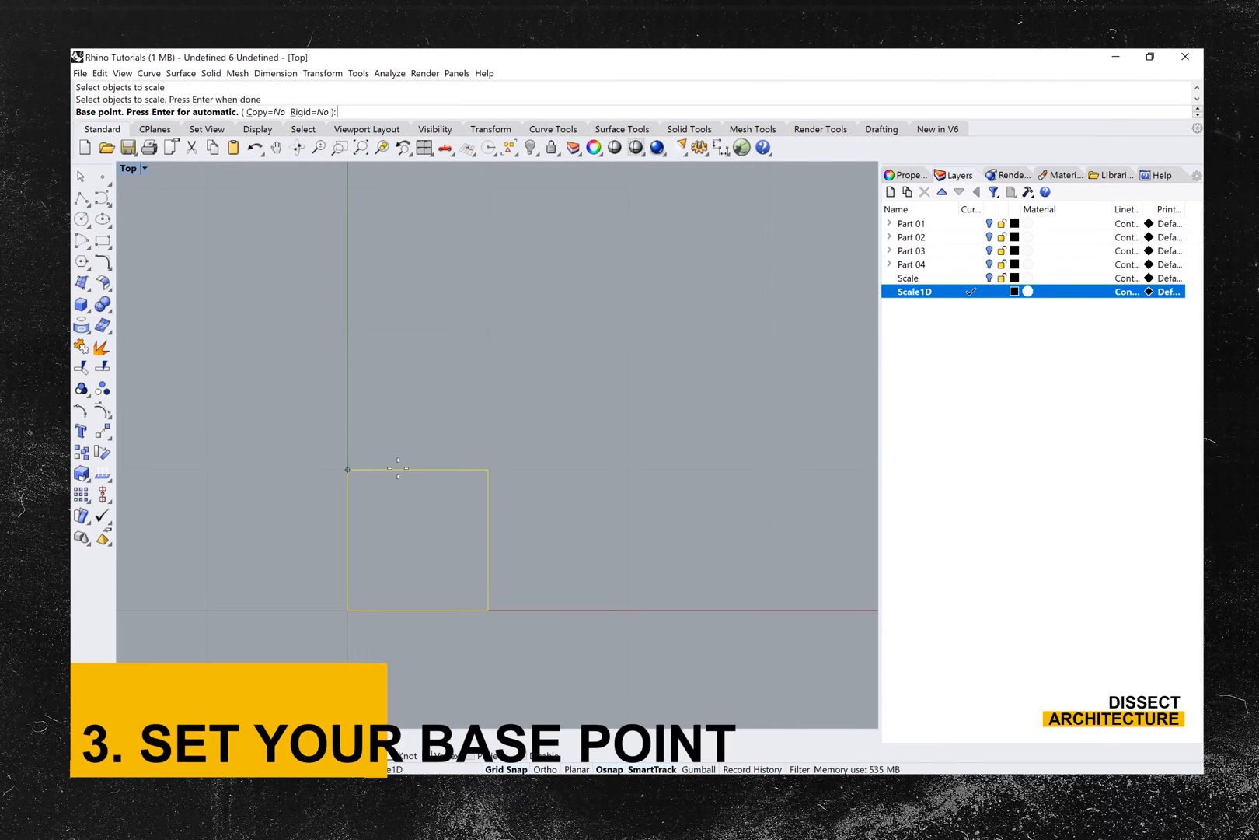
click(347, 610)
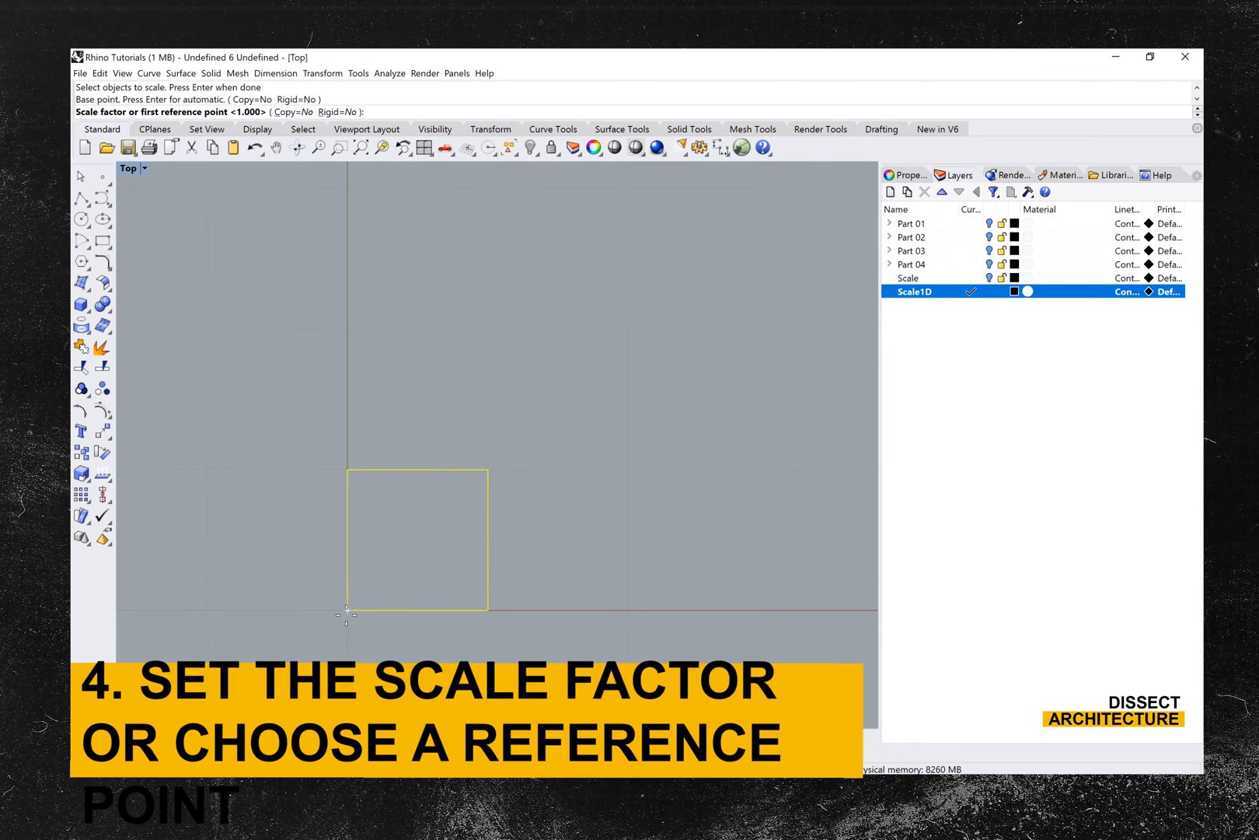
click(486, 611)
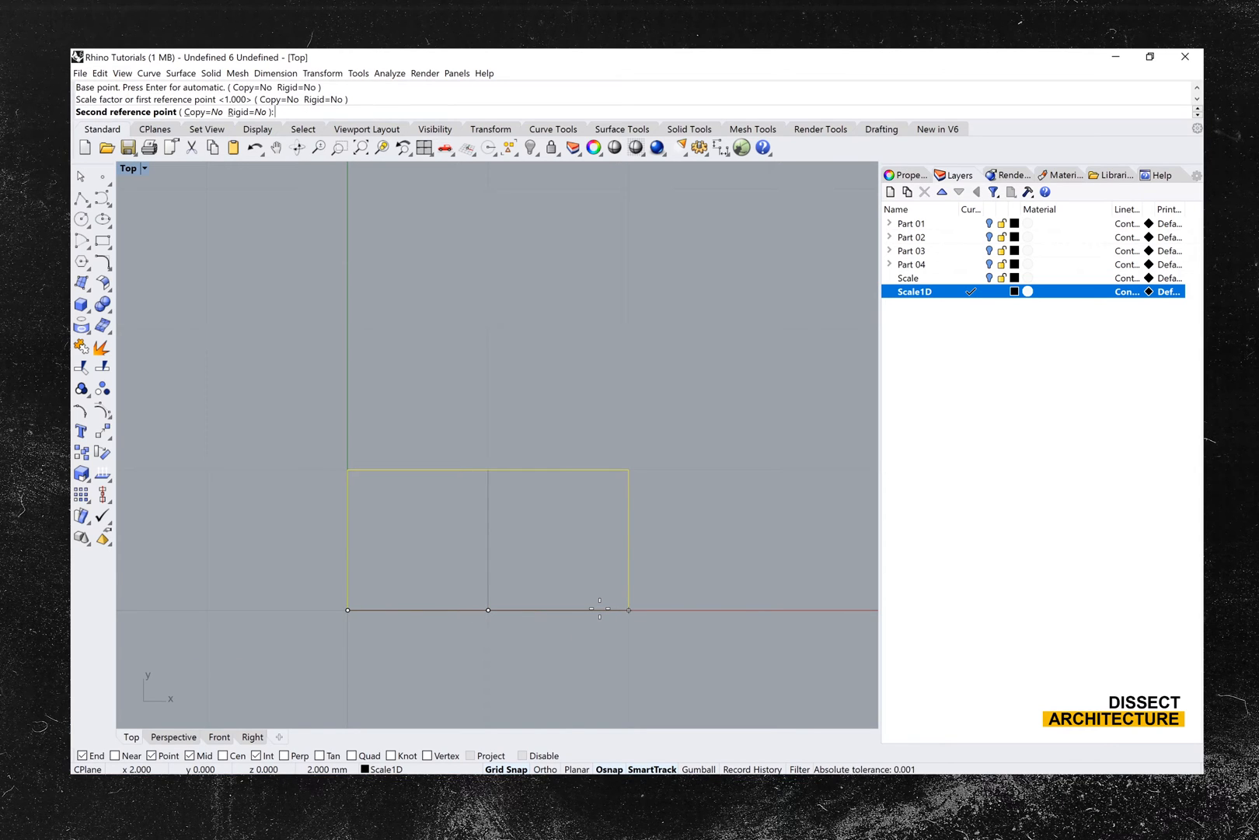
click(741, 590)
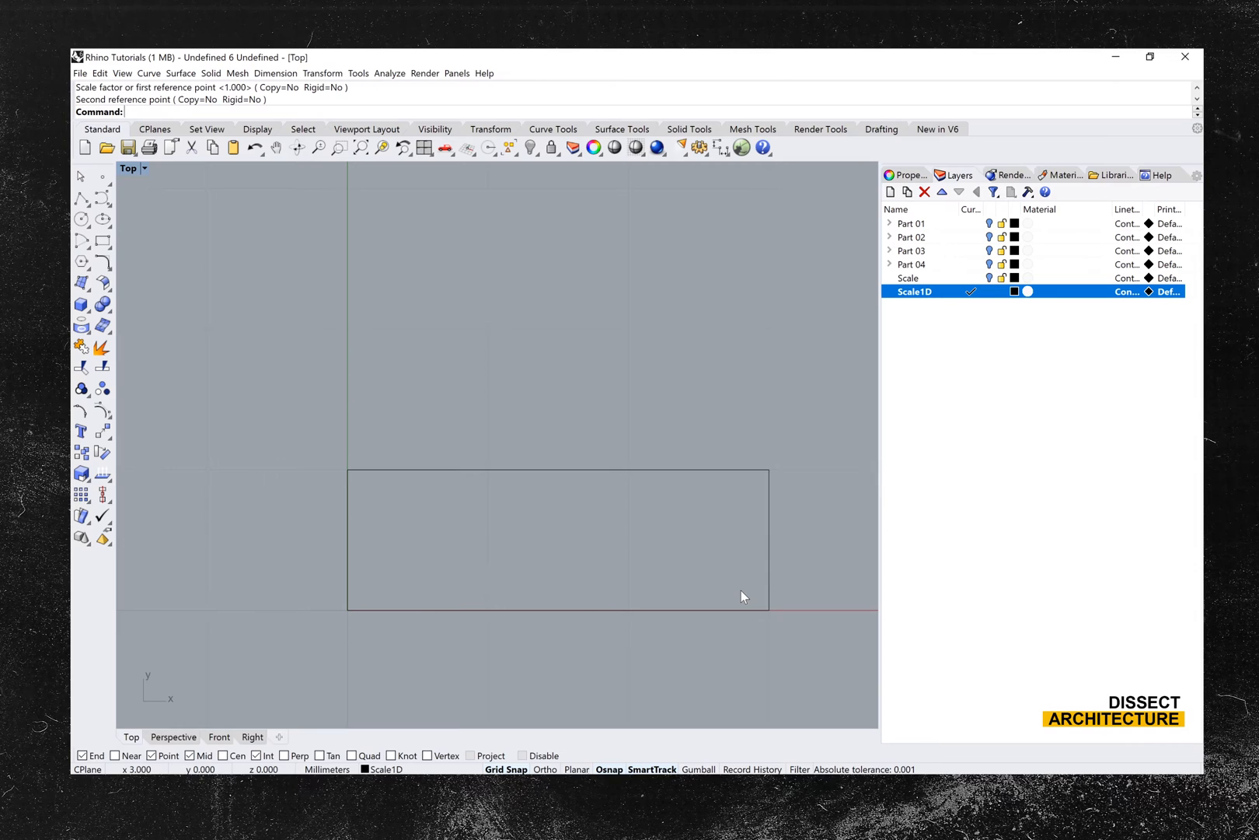
- Scale the rectangle with Scale1D from the origin by a factor of 2 along the Y direction
key(Return)
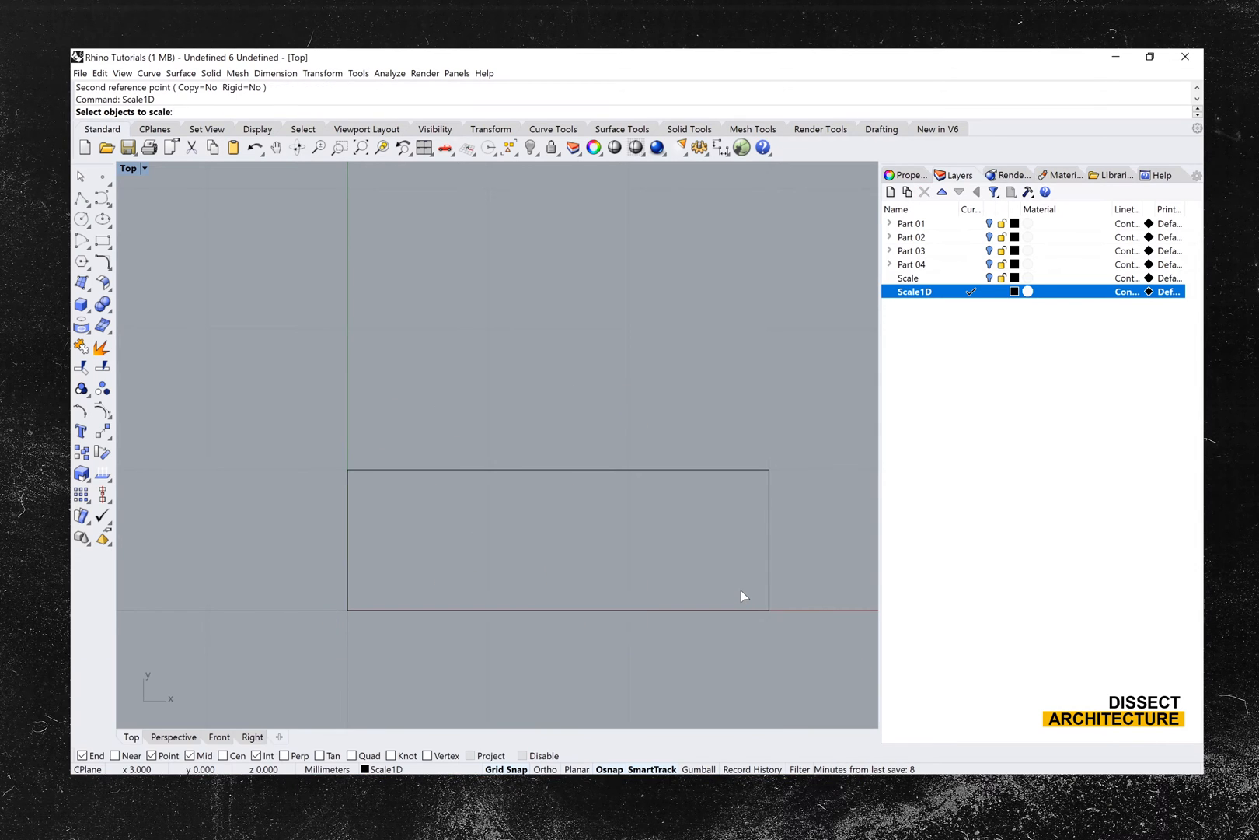
click(771, 608)
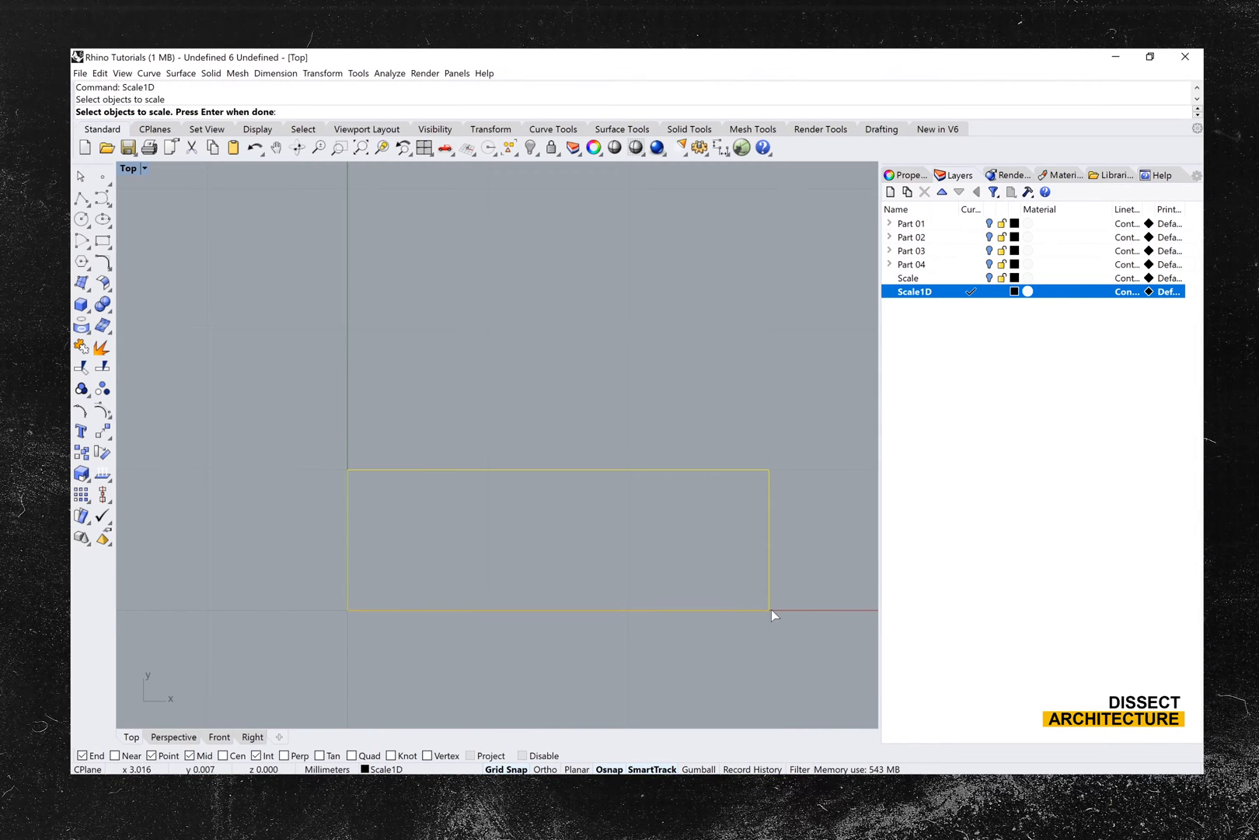
key(Return)
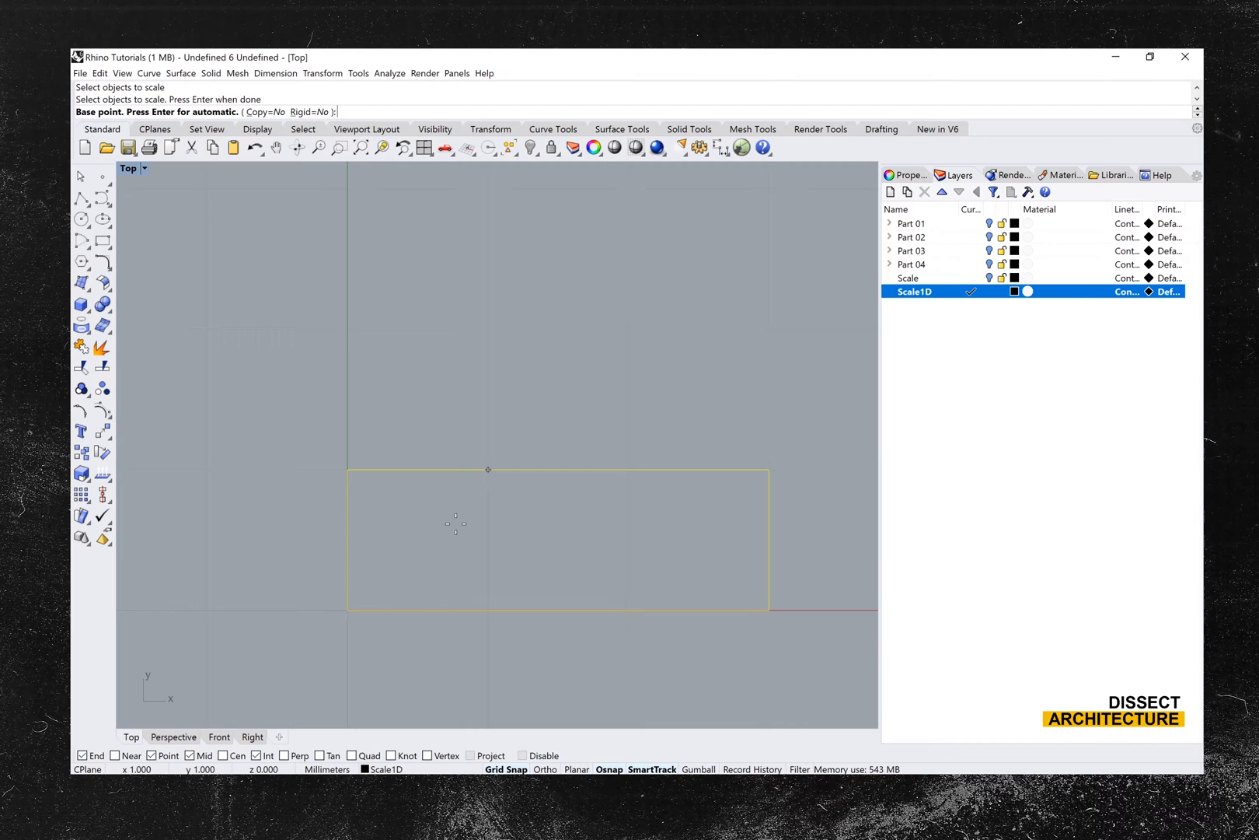
click(347, 609)
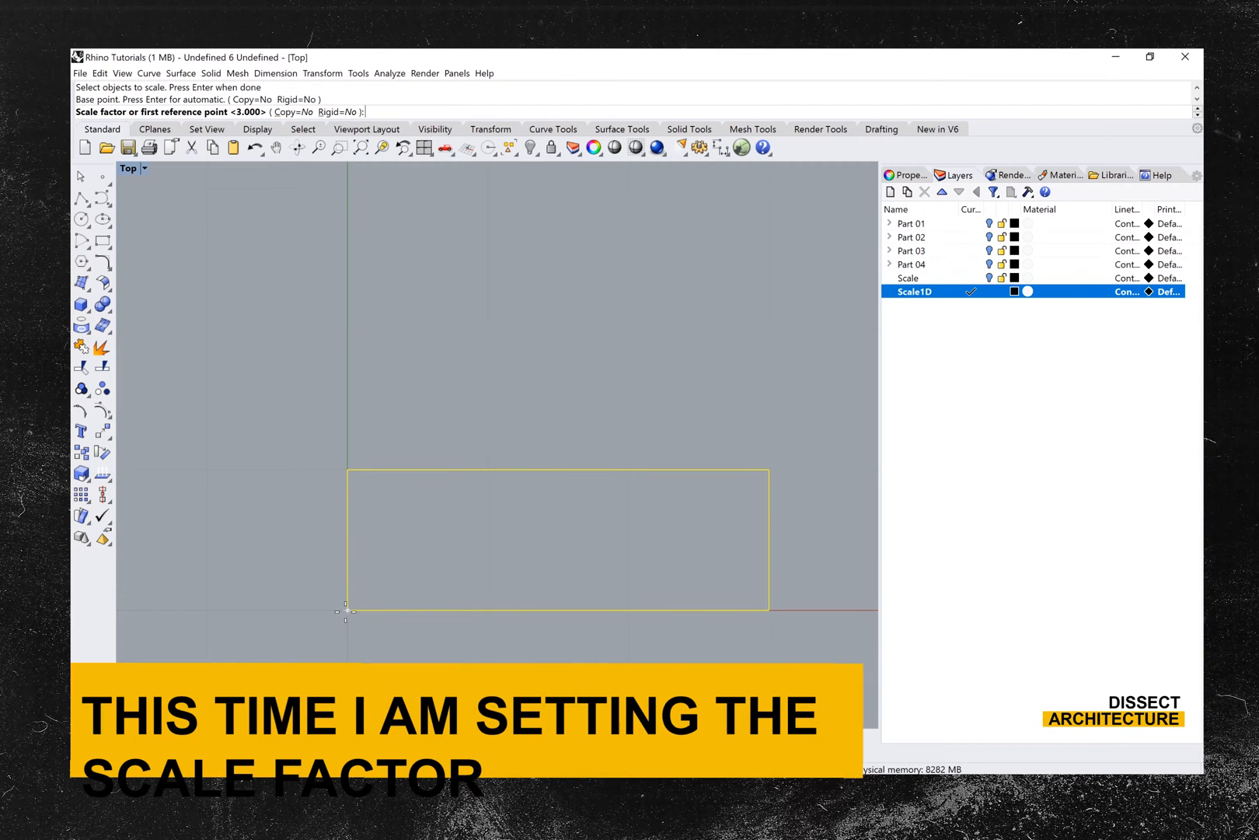
text(2)
key(Return)
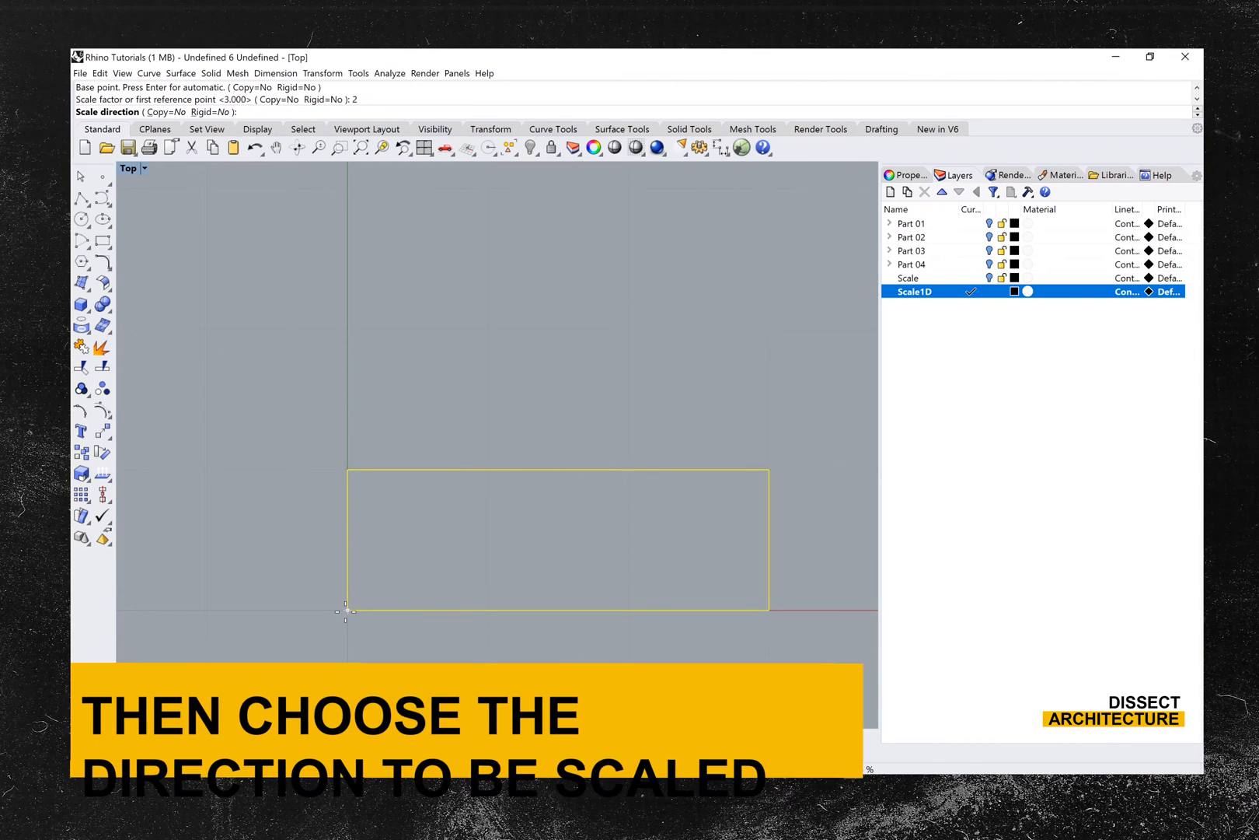
click(363, 394)
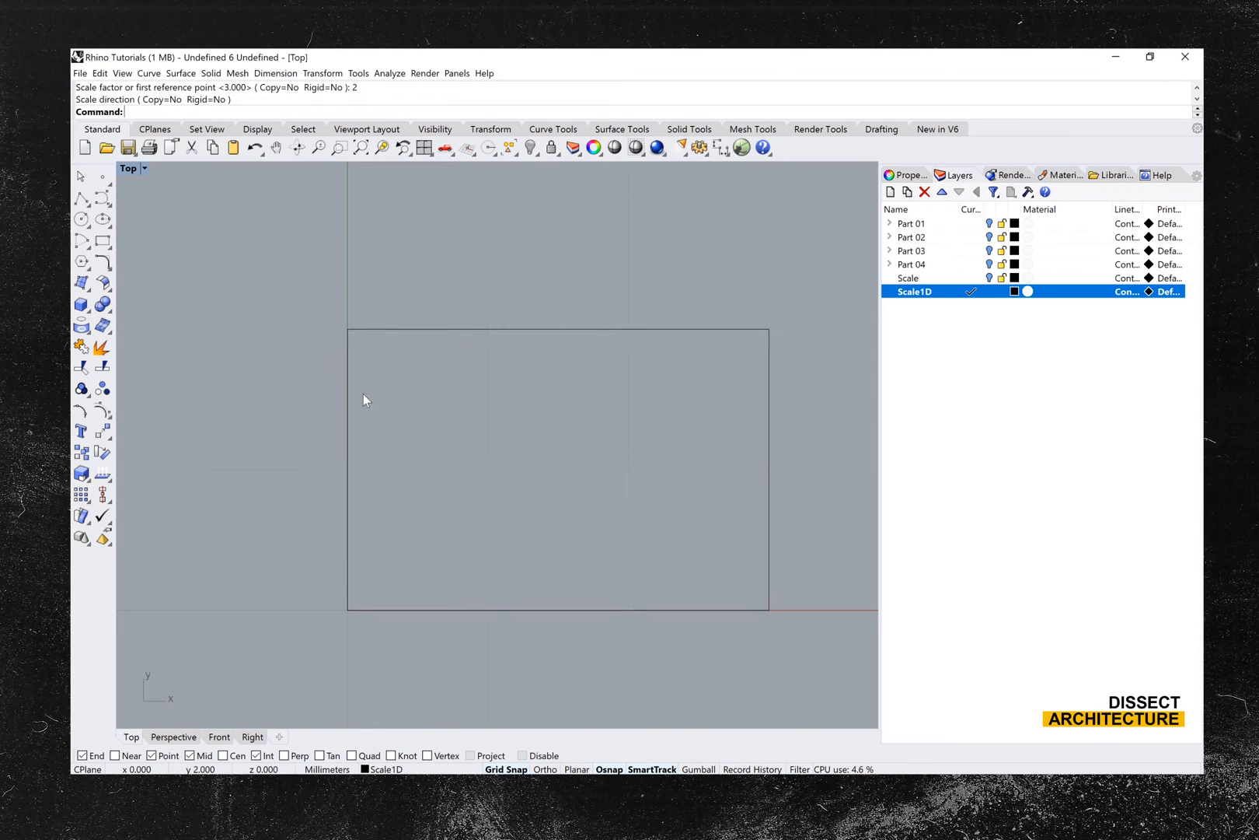
scroll(363, 393, down, 5)
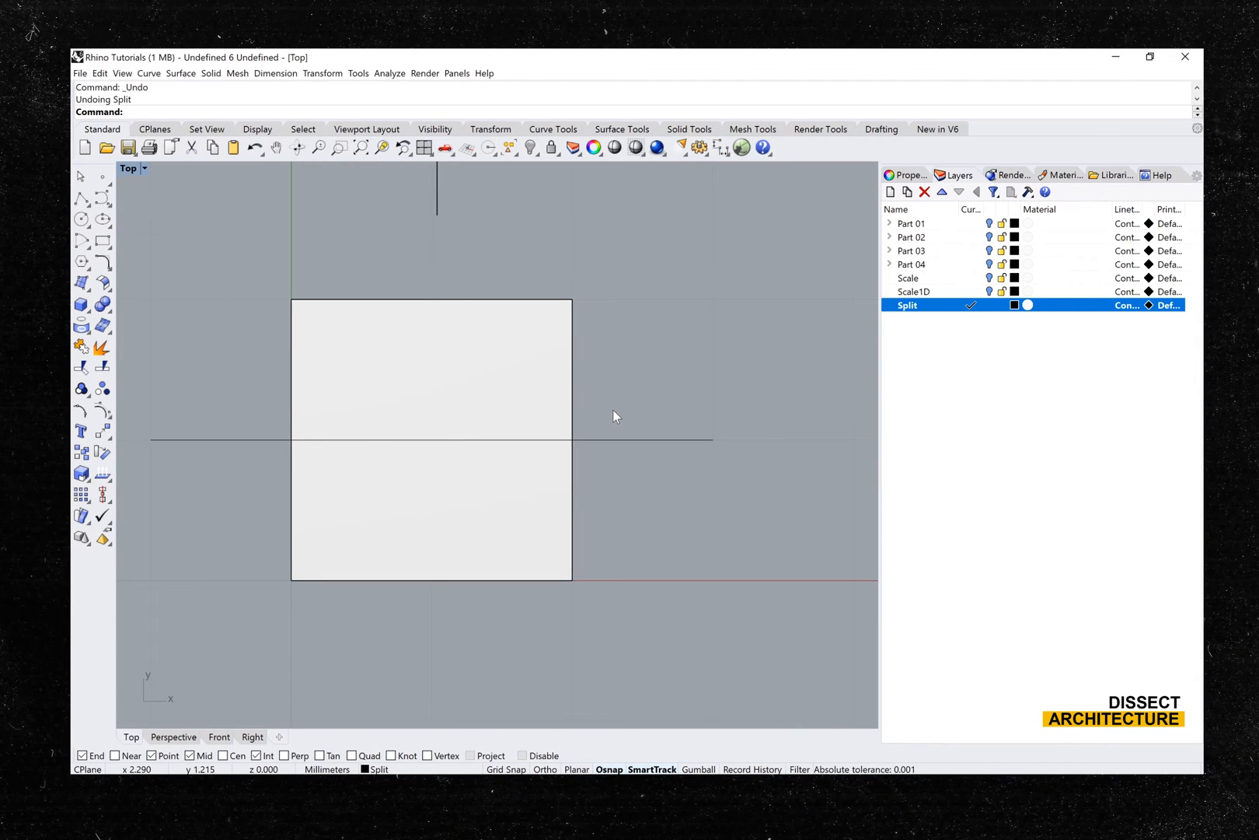
- Split the square surface using the horizontal line across its middle as the cutting object
key(Return)
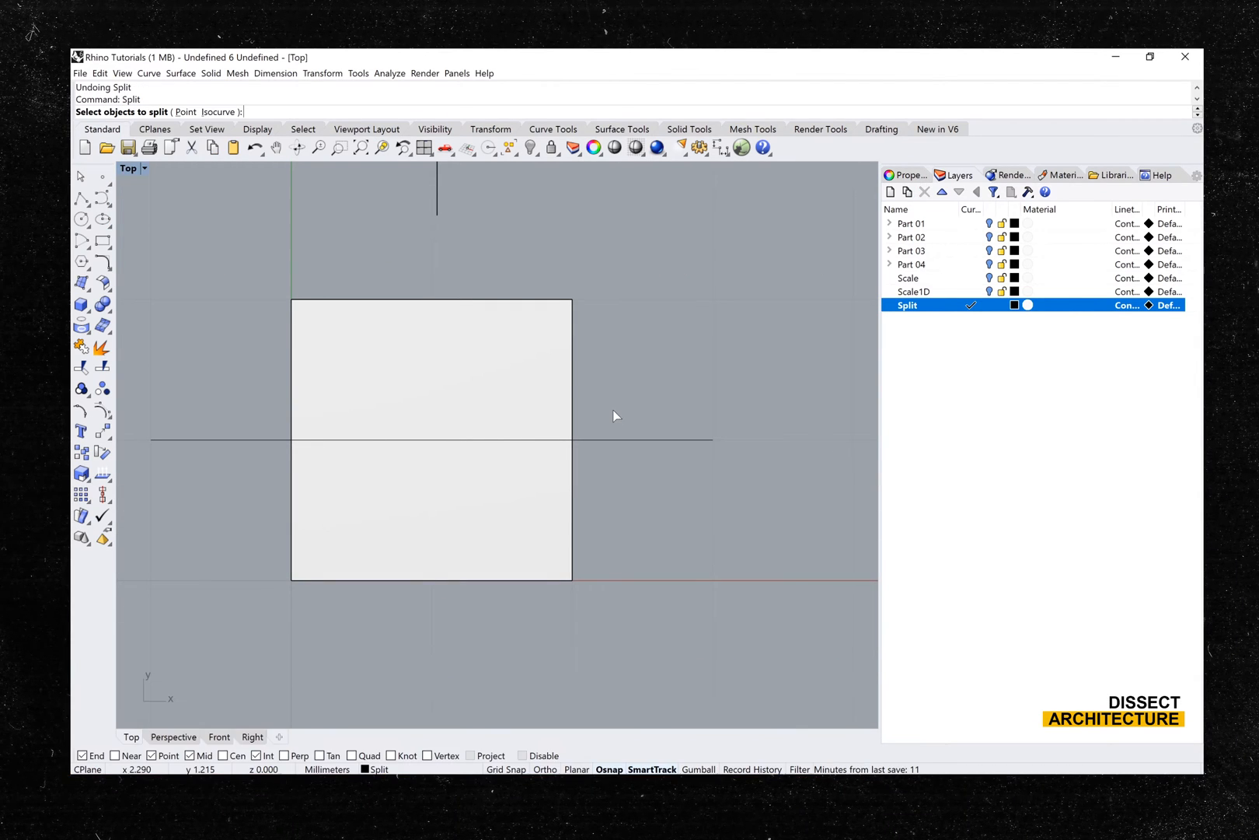
click(505, 402)
key(Return)
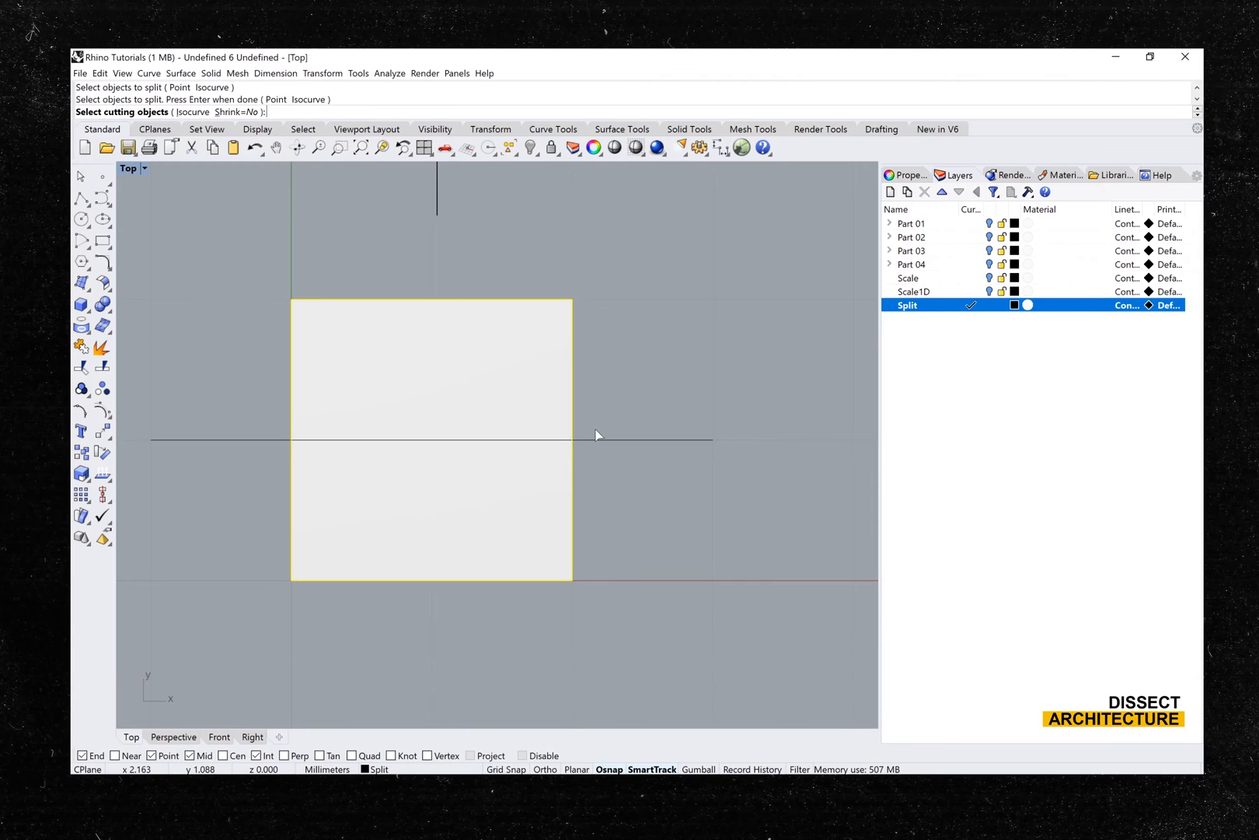
click(596, 440)
key(Return)
- Move the two halves of the split surface apart, one to each side of the cutting line
mouse_move(535, 403)
mouse_down()
mouse_move(526, 419)
mouse_move(529, 400)
mouse_up()
drag(539, 492, 600, 517)
click(647, 518)
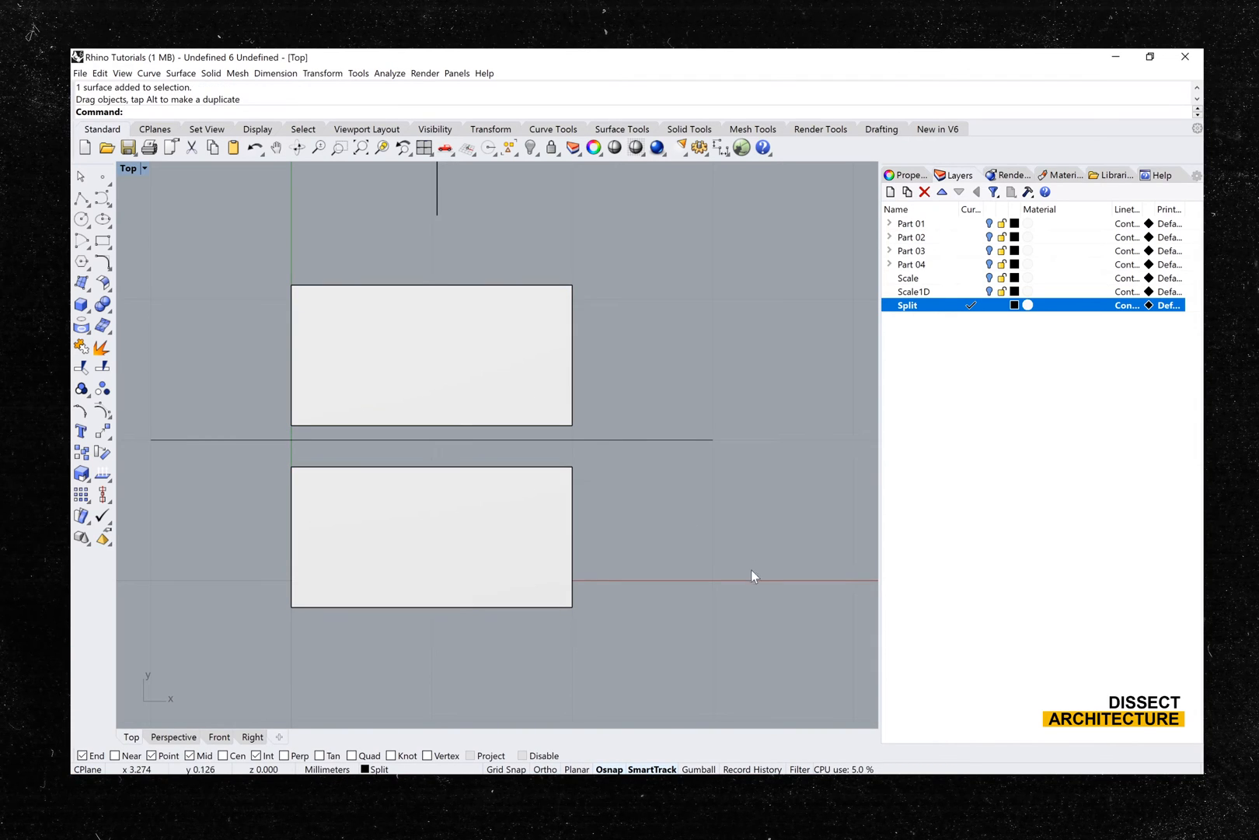
- Split the box in the Perspective view using the vertical plane that passes through it as the cutting object
double_click(132, 170)
double_click(525, 163)
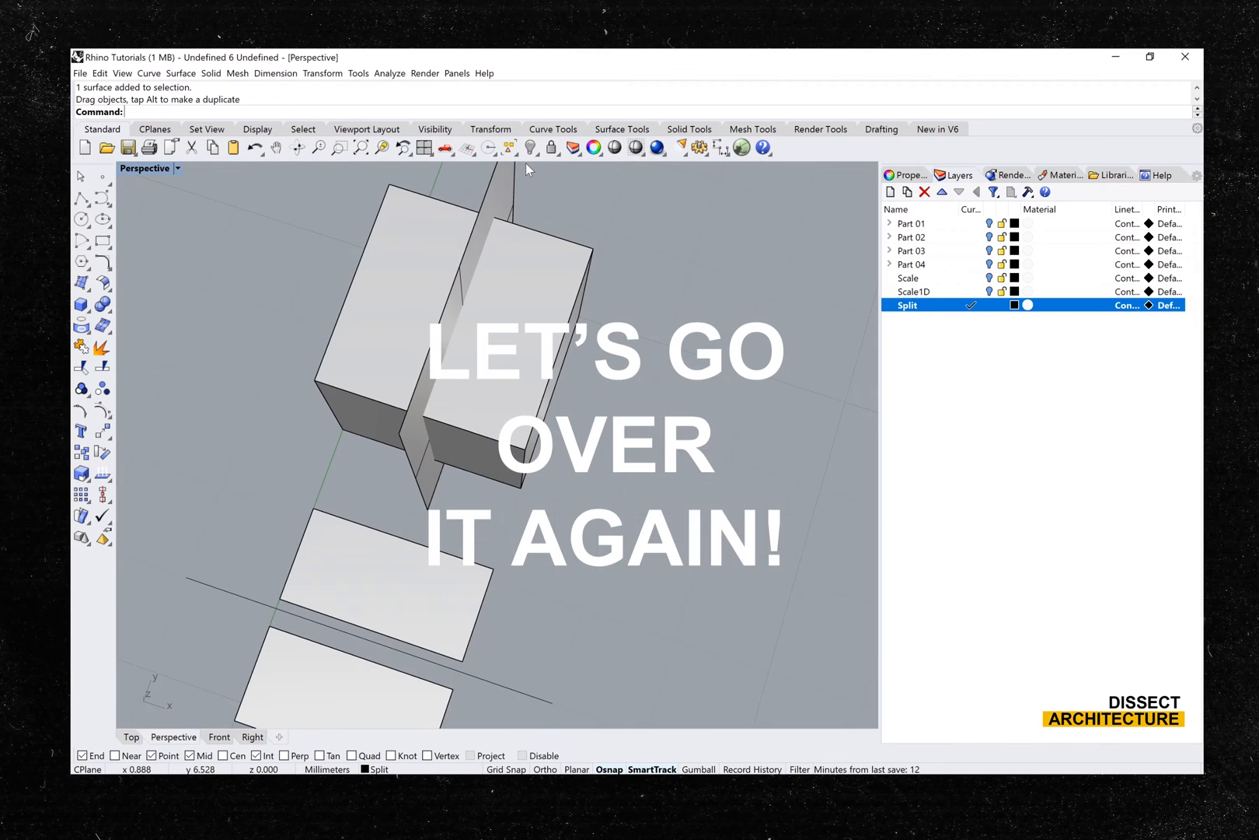
right_drag(432, 329, 328, 304)
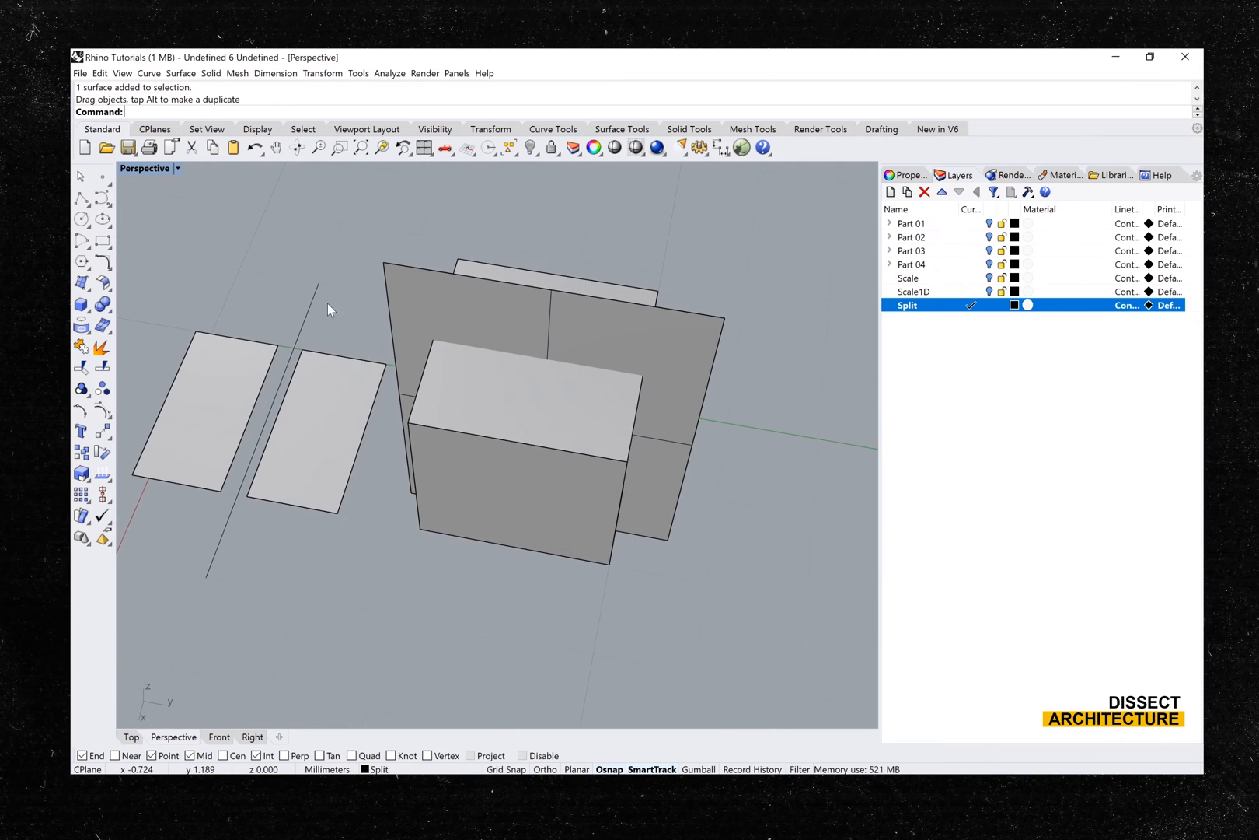
right_drag(540, 351, 203, 312)
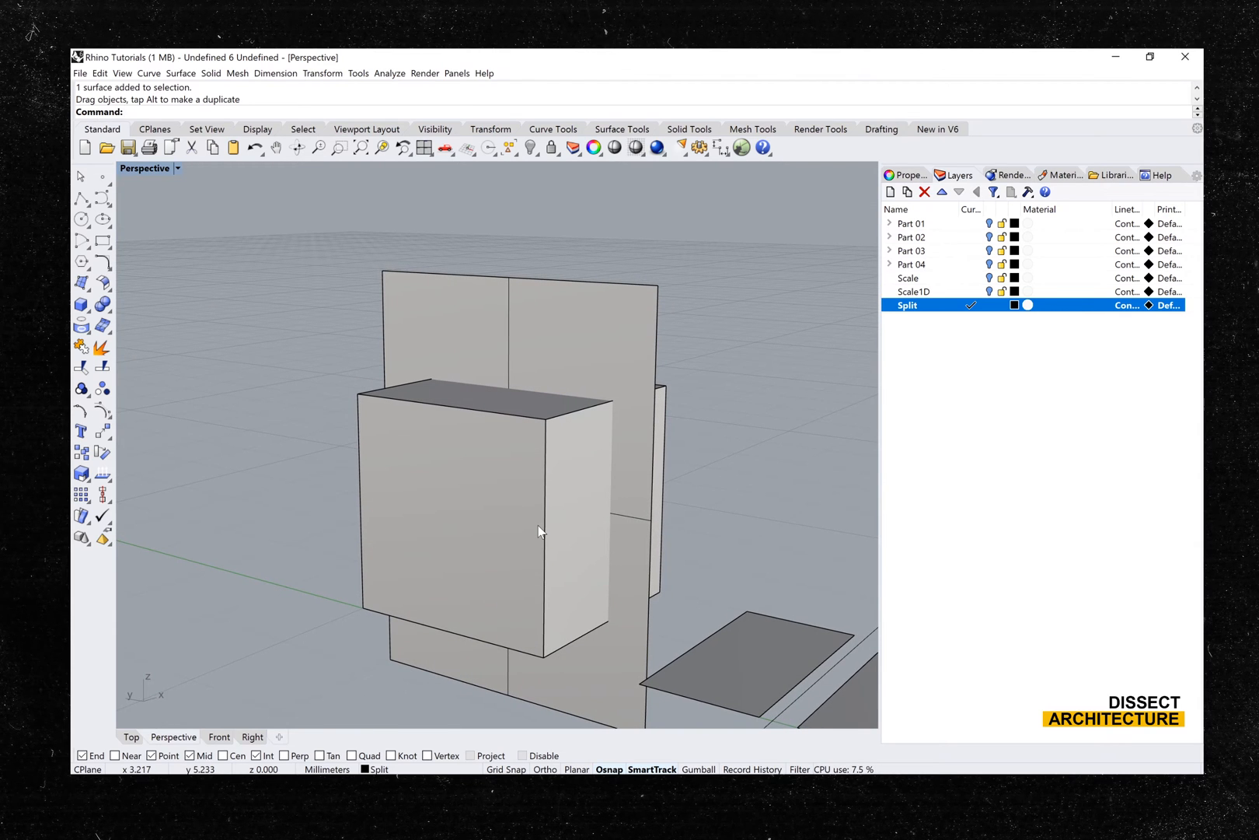
shift+right_drag(539, 531, 450, 478)
text(Split)
key(Return)
click(451, 479)
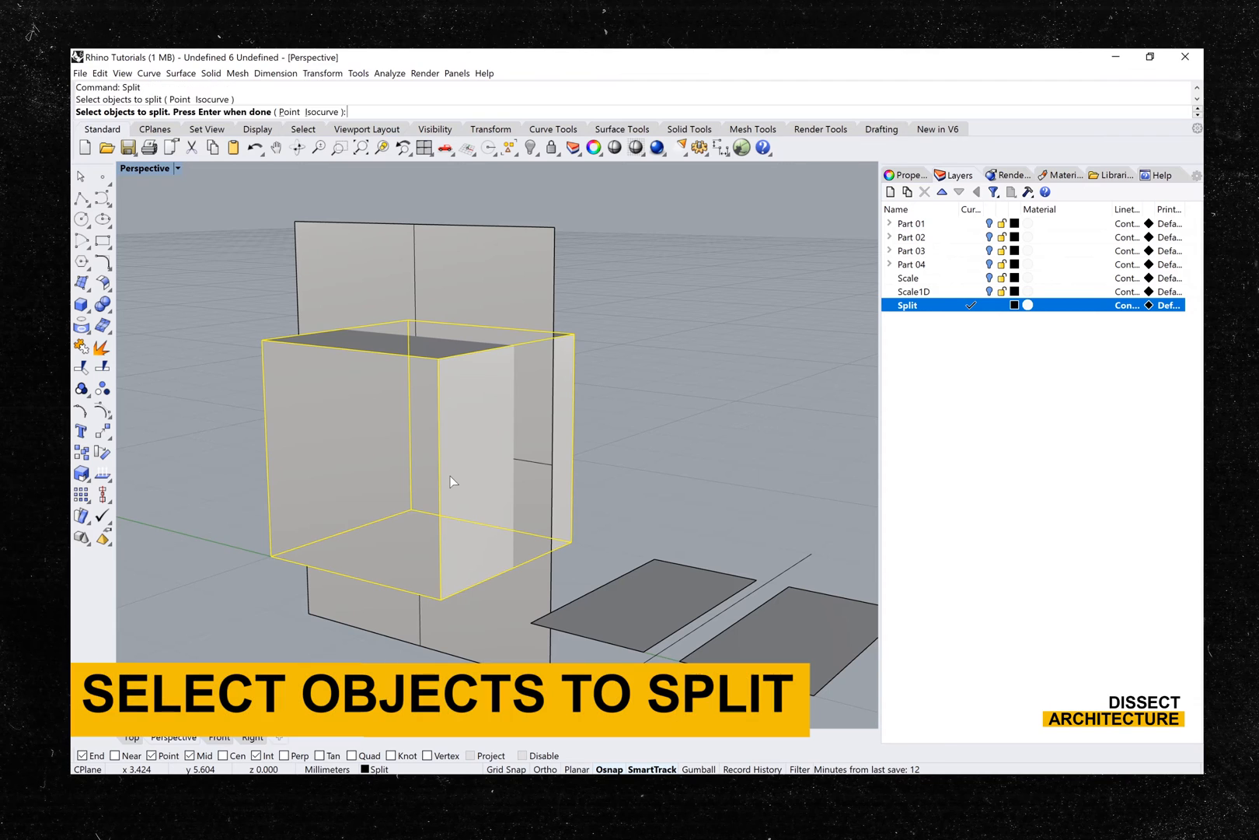
key(Return)
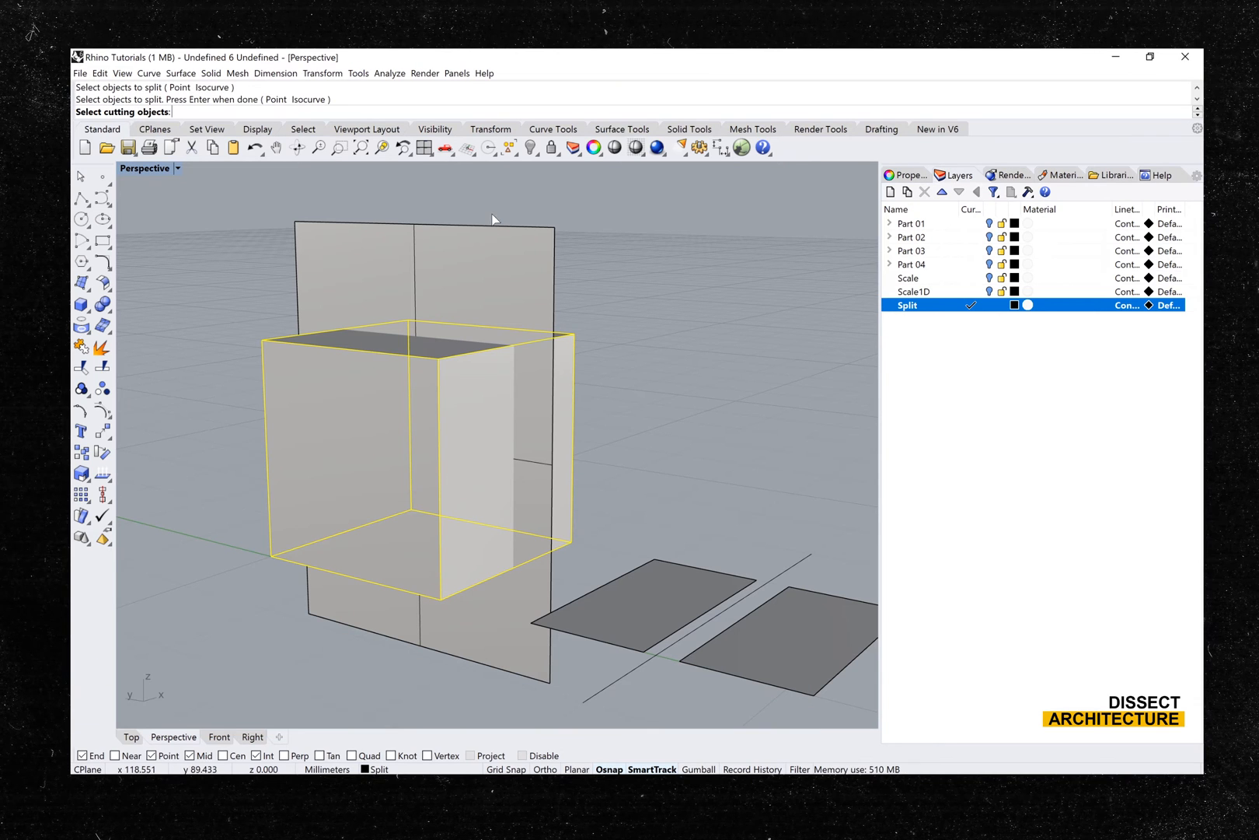
click(497, 245)
key(Return)
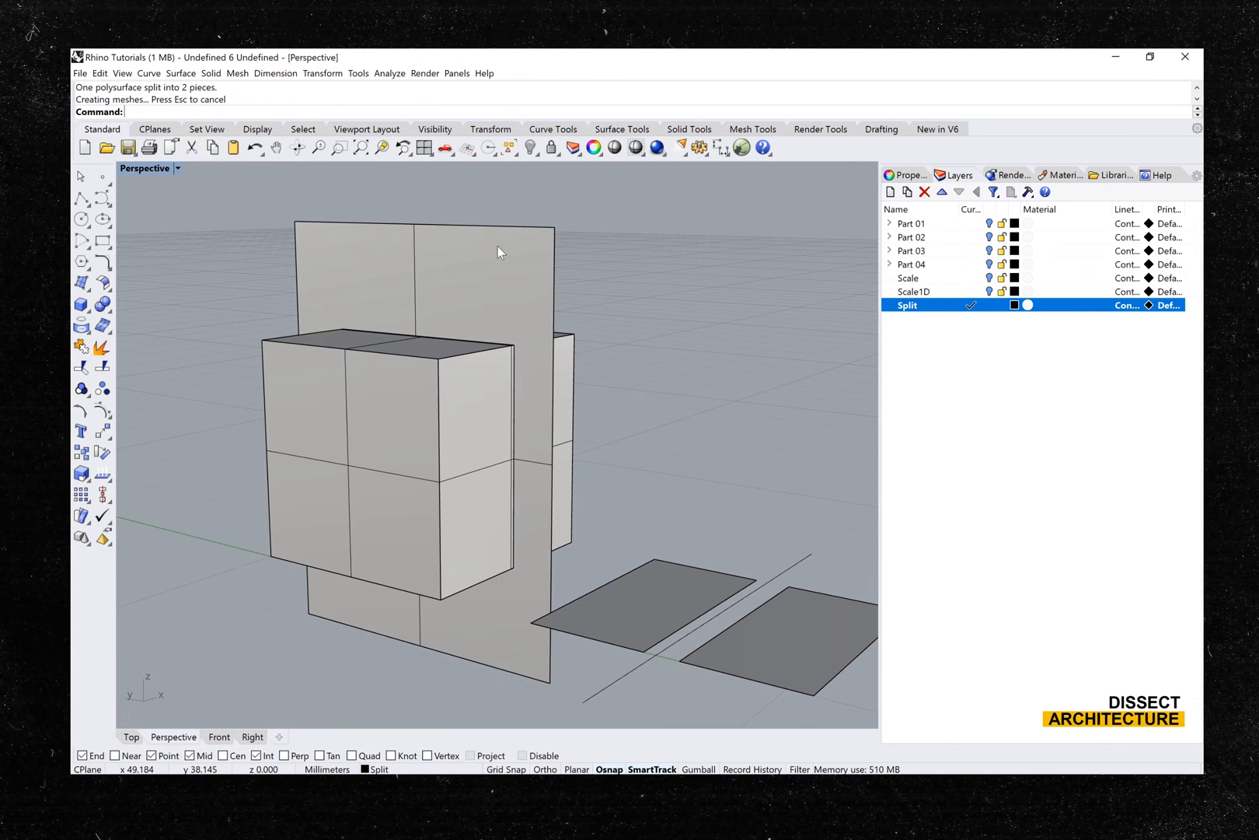
- Hide the vertical cutting plane that passes through the split box
right_drag(494, 347, 474, 359)
click(451, 294)
text(hide)
key(Return)
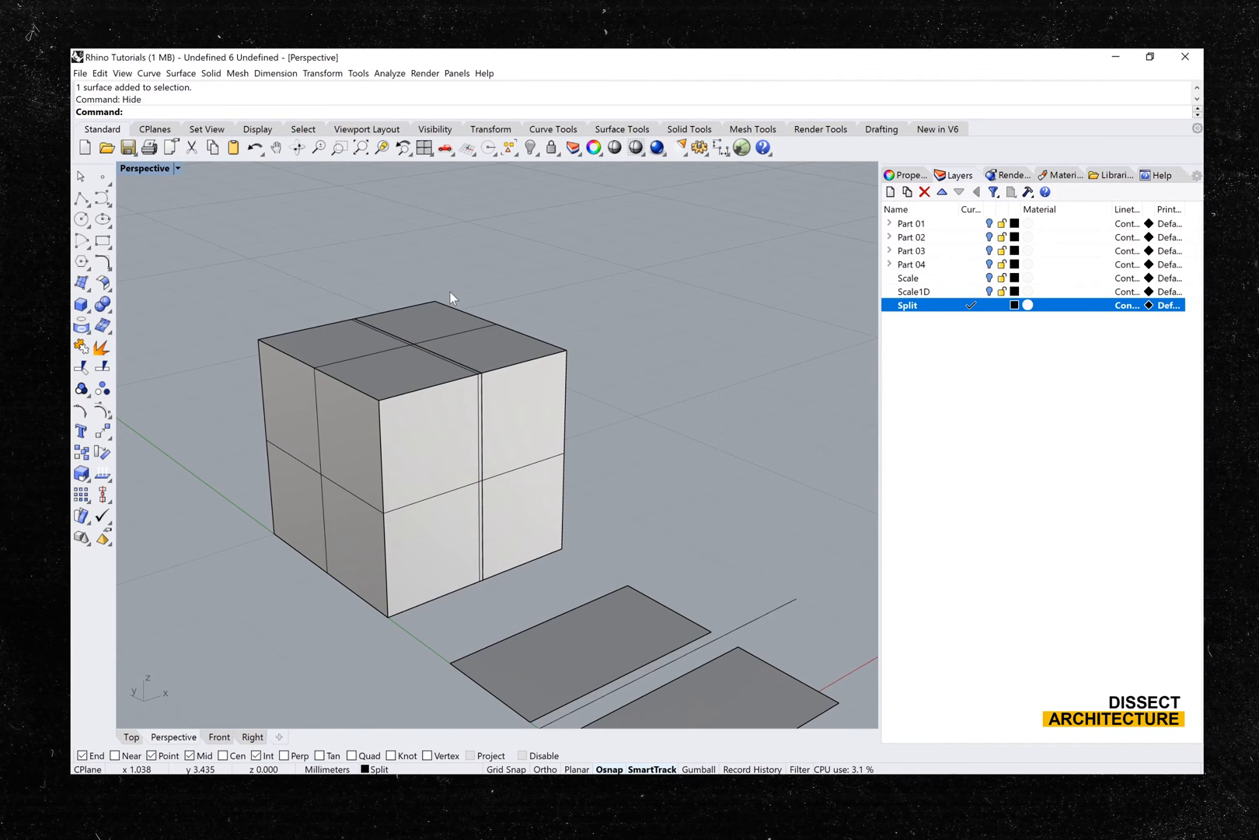
- Move one half of the split box sideways, away from the other half
right_drag(450, 292, 423, 293)
click(454, 339)
shift+drag(454, 340, 500, 329)
right_drag(410, 350, 373, 358)
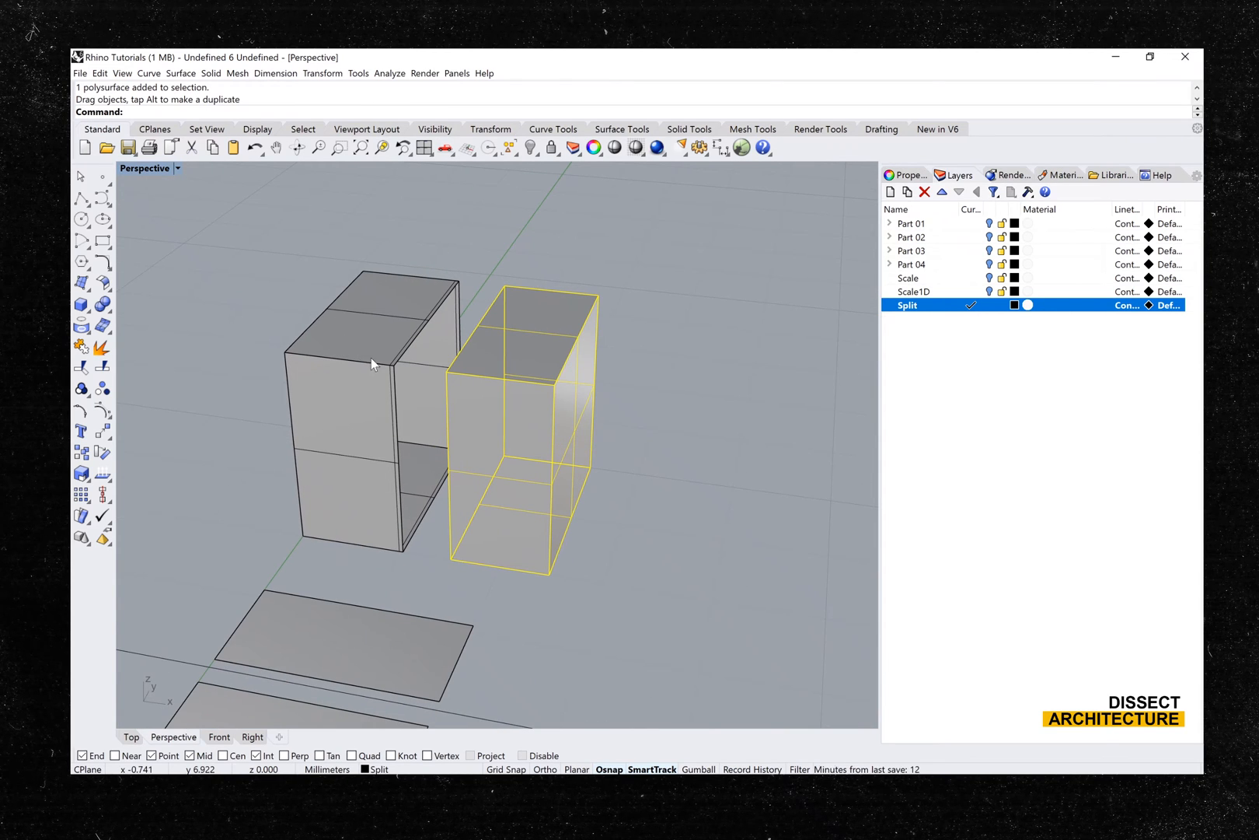
scroll(454, 404, down, 3)
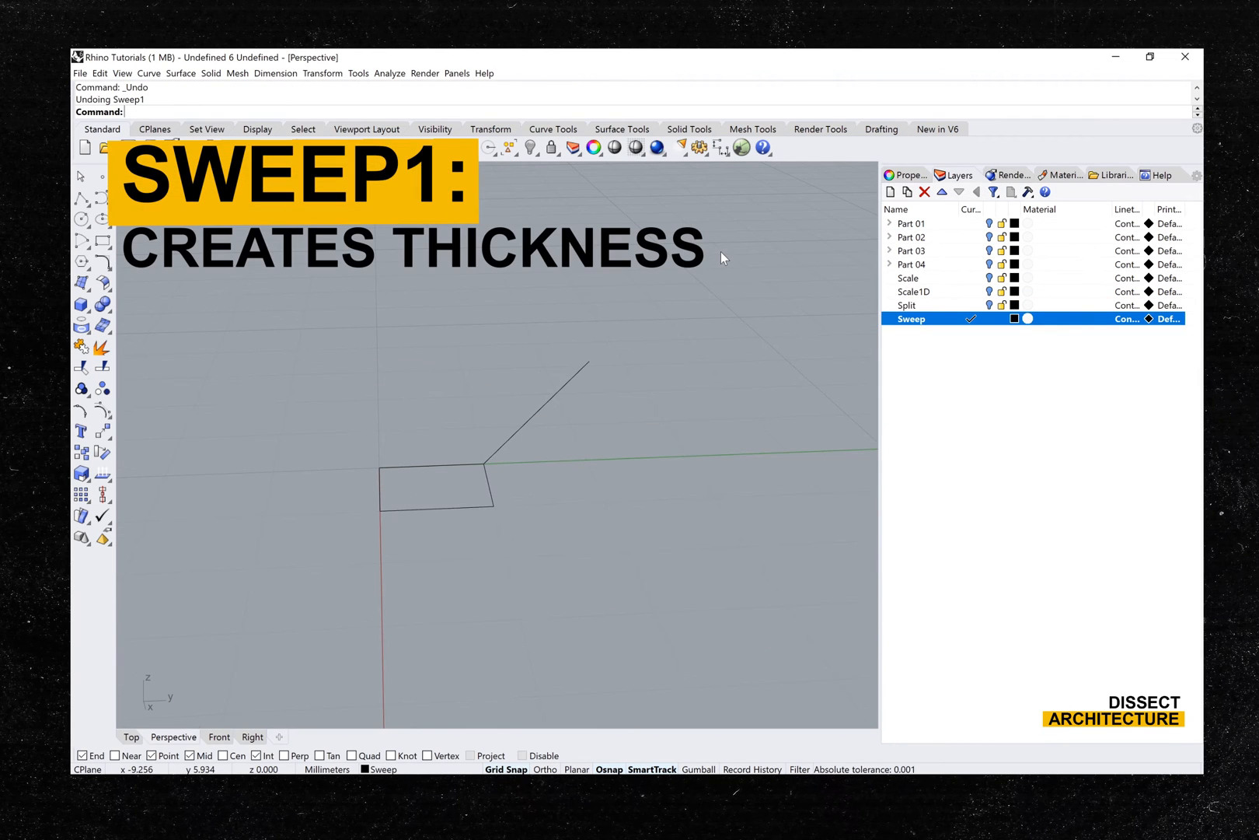
- Sweep the rectangle along the slanted line with Sweep1, using the Freeform frame style and unchanged cross sections
text(Sweet)
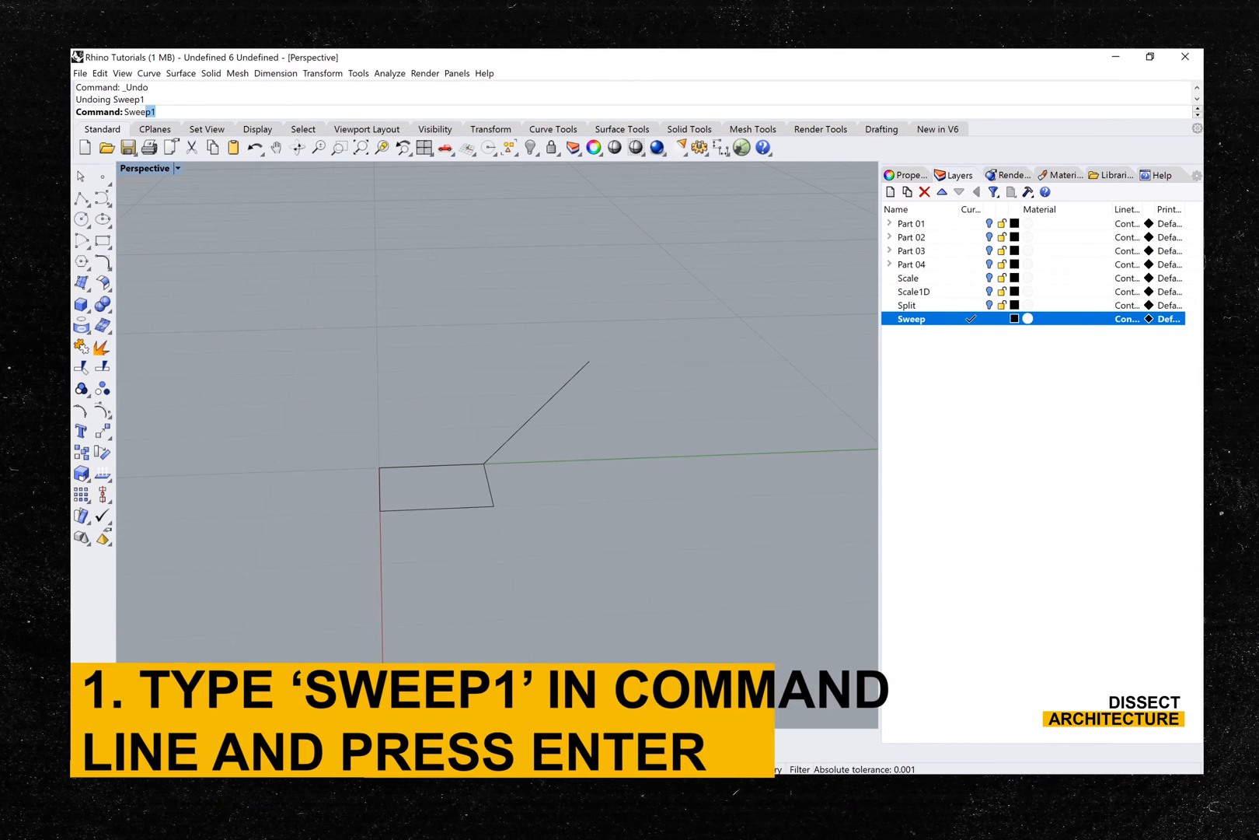
text(p1)
key(Return)
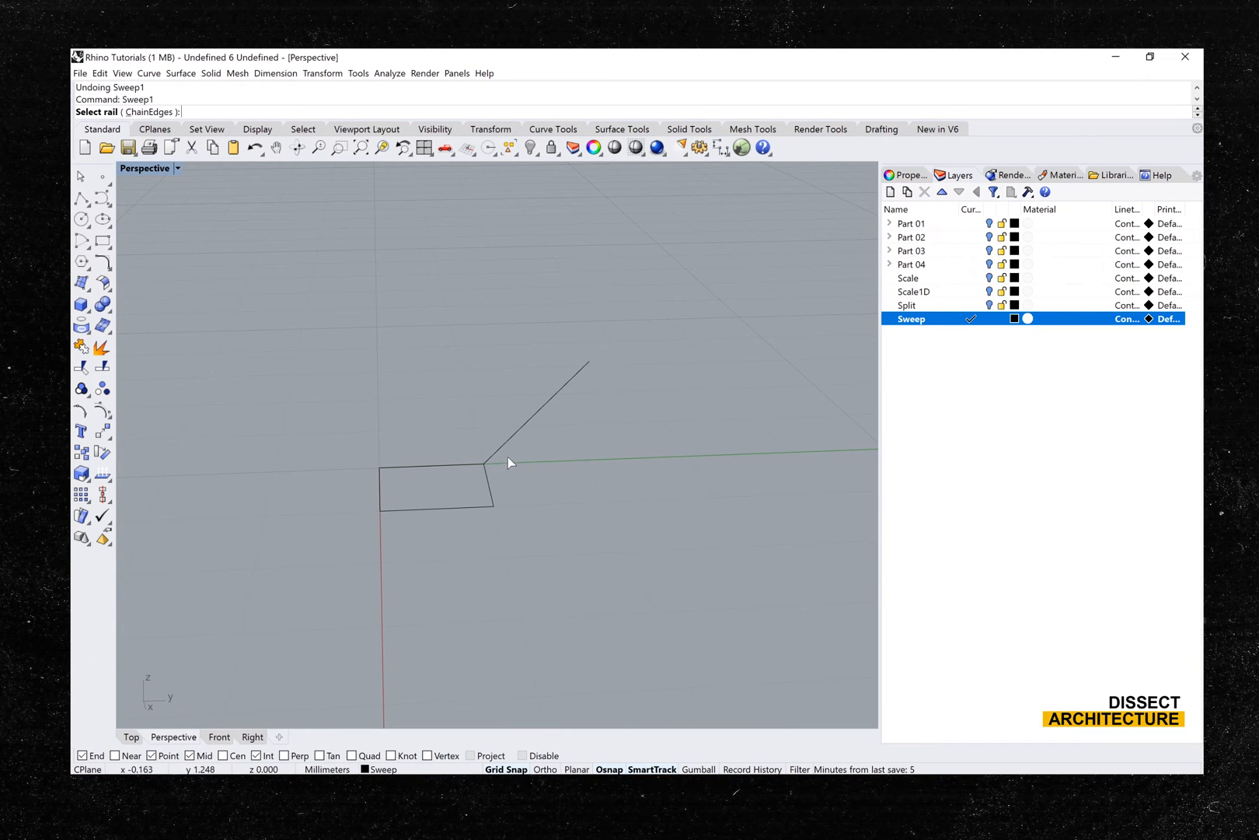
click(498, 449)
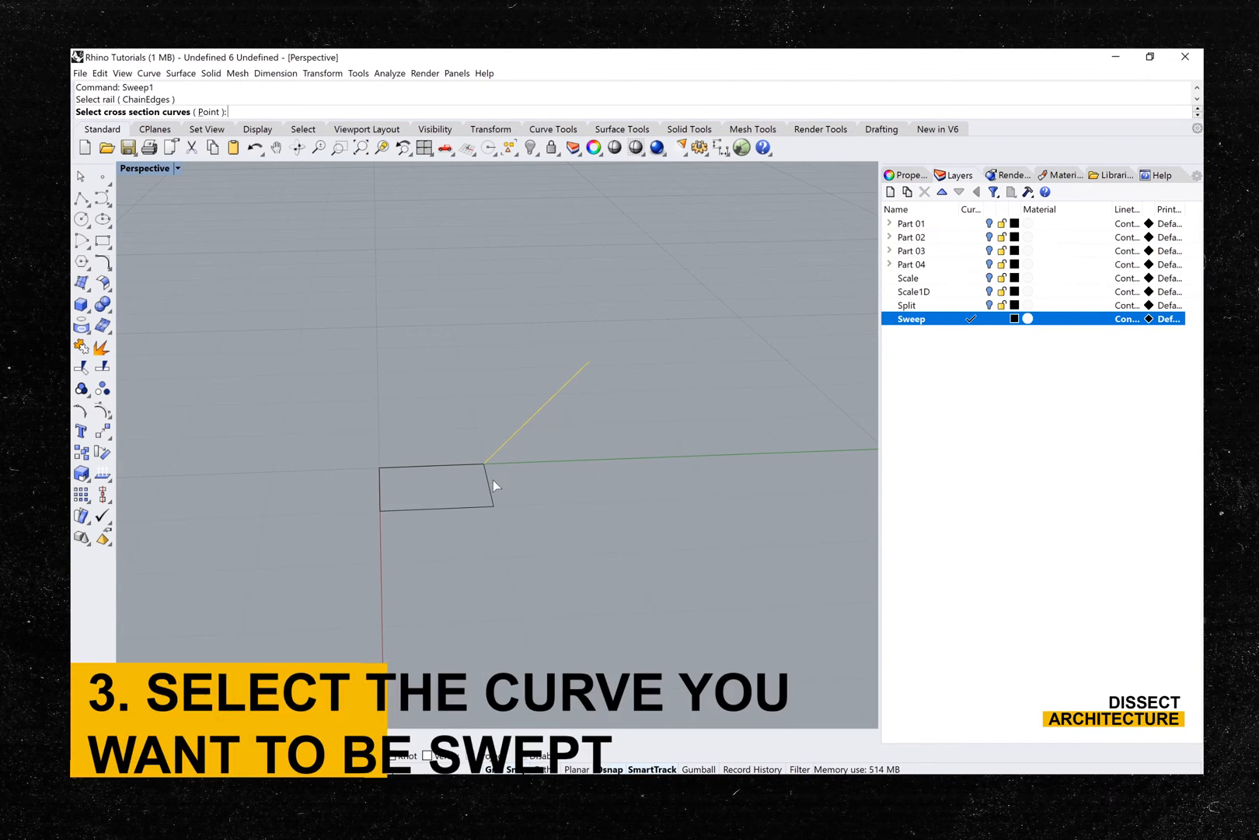
click(489, 483)
key(Return)
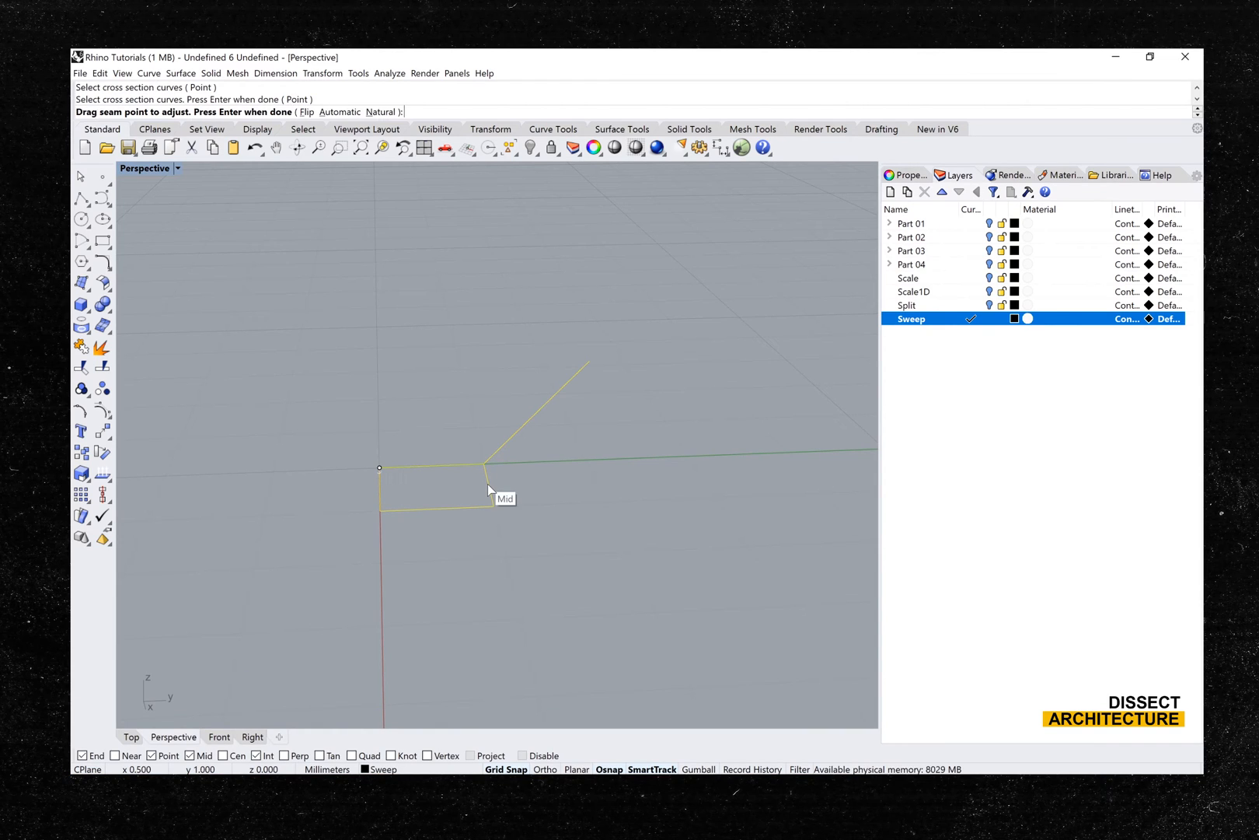
drag(484, 464, 492, 506)
key(Return)
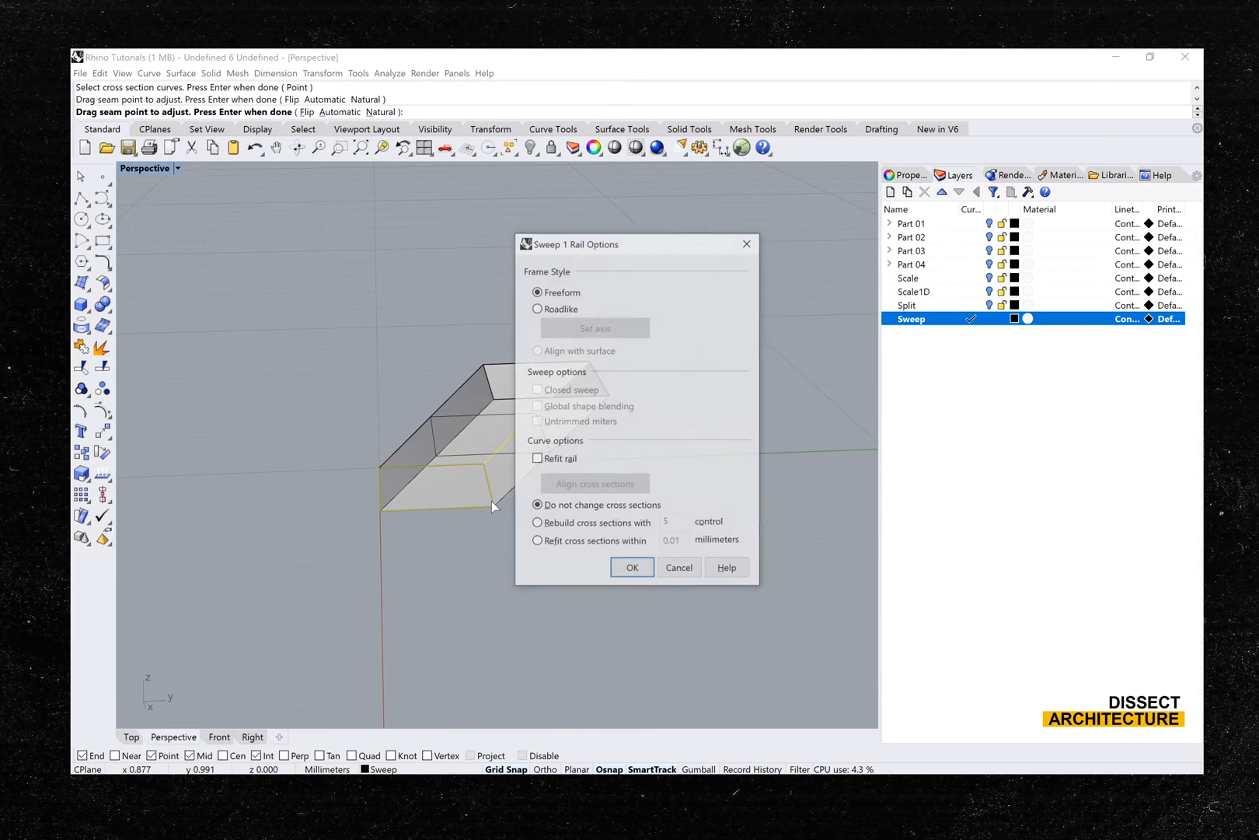
drag(614, 245, 734, 239)
key(Return)
right_drag(675, 547, 542, 577)
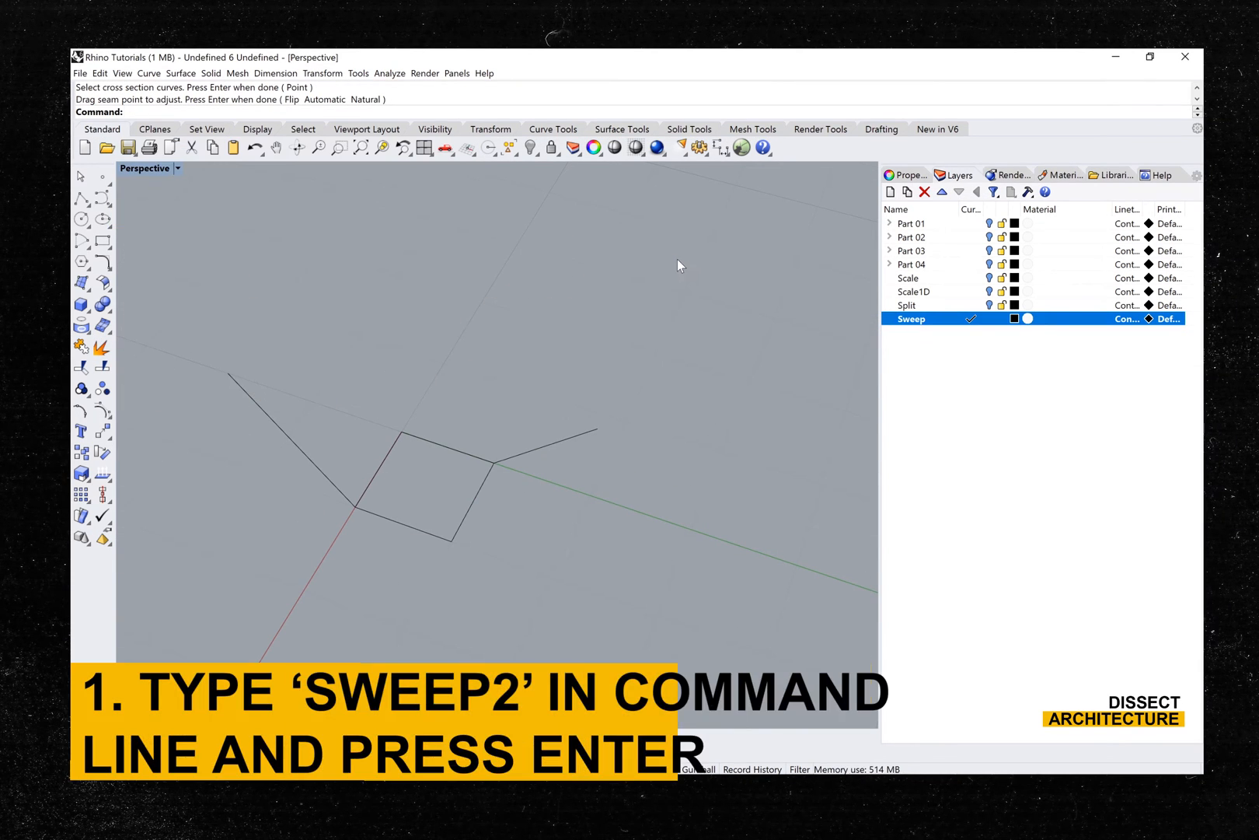
- Set up a Sweep2 of the square, using the two slanted lines at its opposite corners as rails
text(Sweep2)
key(Return)
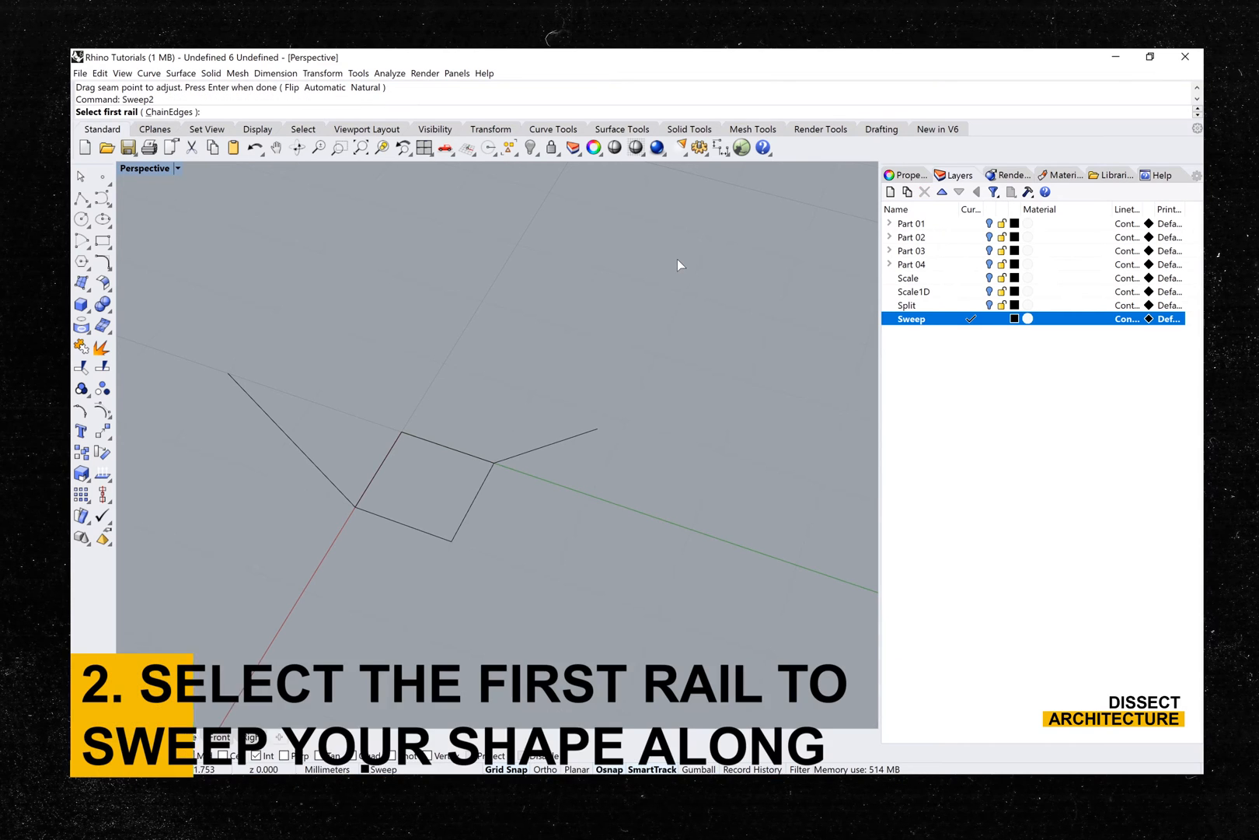
click(531, 448)
click(308, 462)
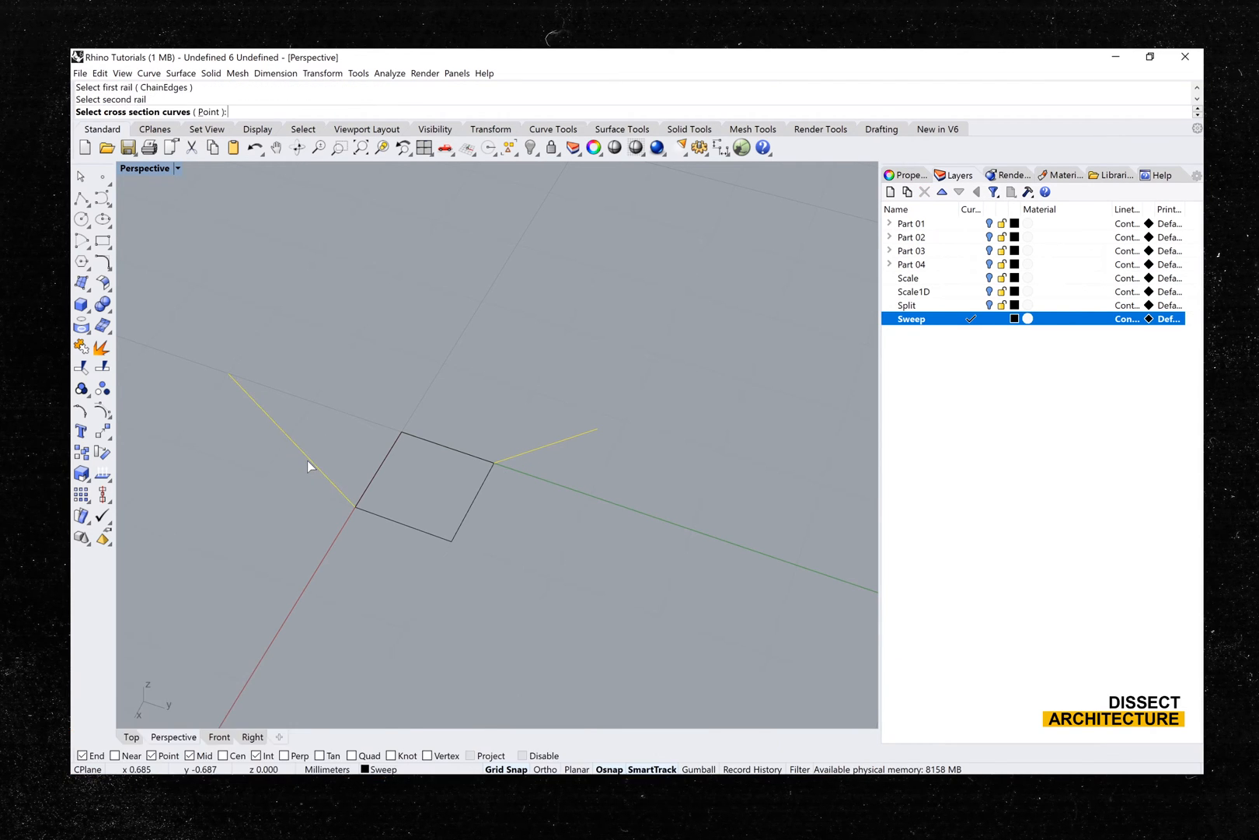
click(373, 476)
key(Return)
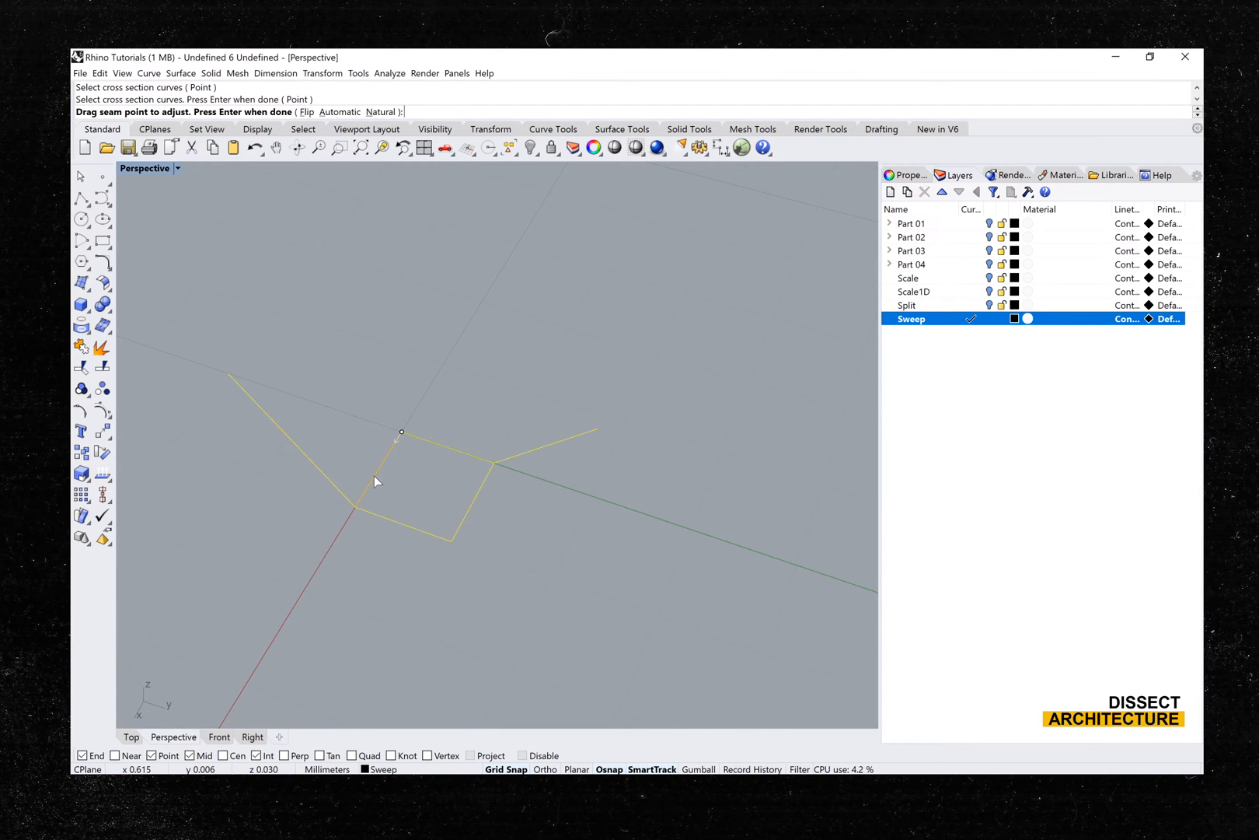
key(Return)
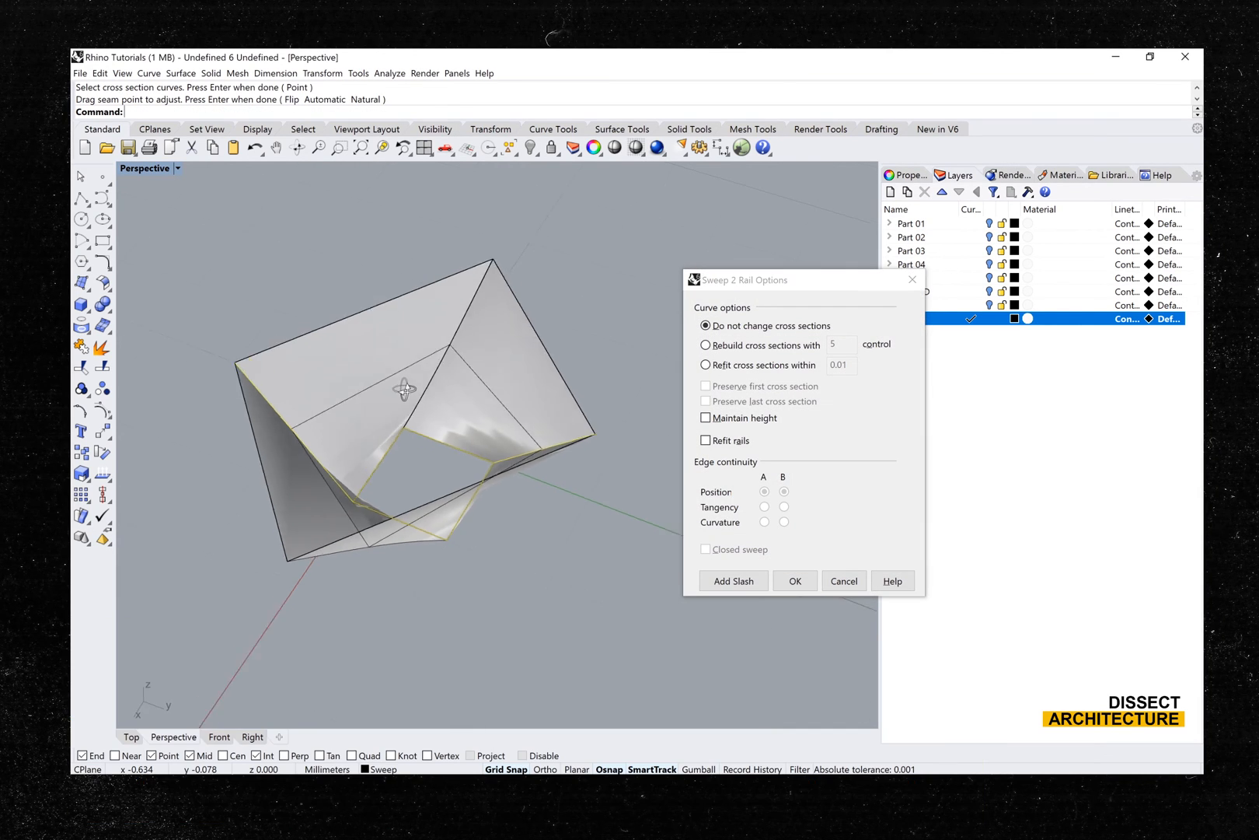
- Set the two-rail sweep to rebuild its cross sections with 5 control points and create the surface
mouse_move(405, 388)
right_down()
mouse_move(343, 360)
mouse_move(326, 377)
mouse_move(381, 390)
right_up()
click(714, 345)
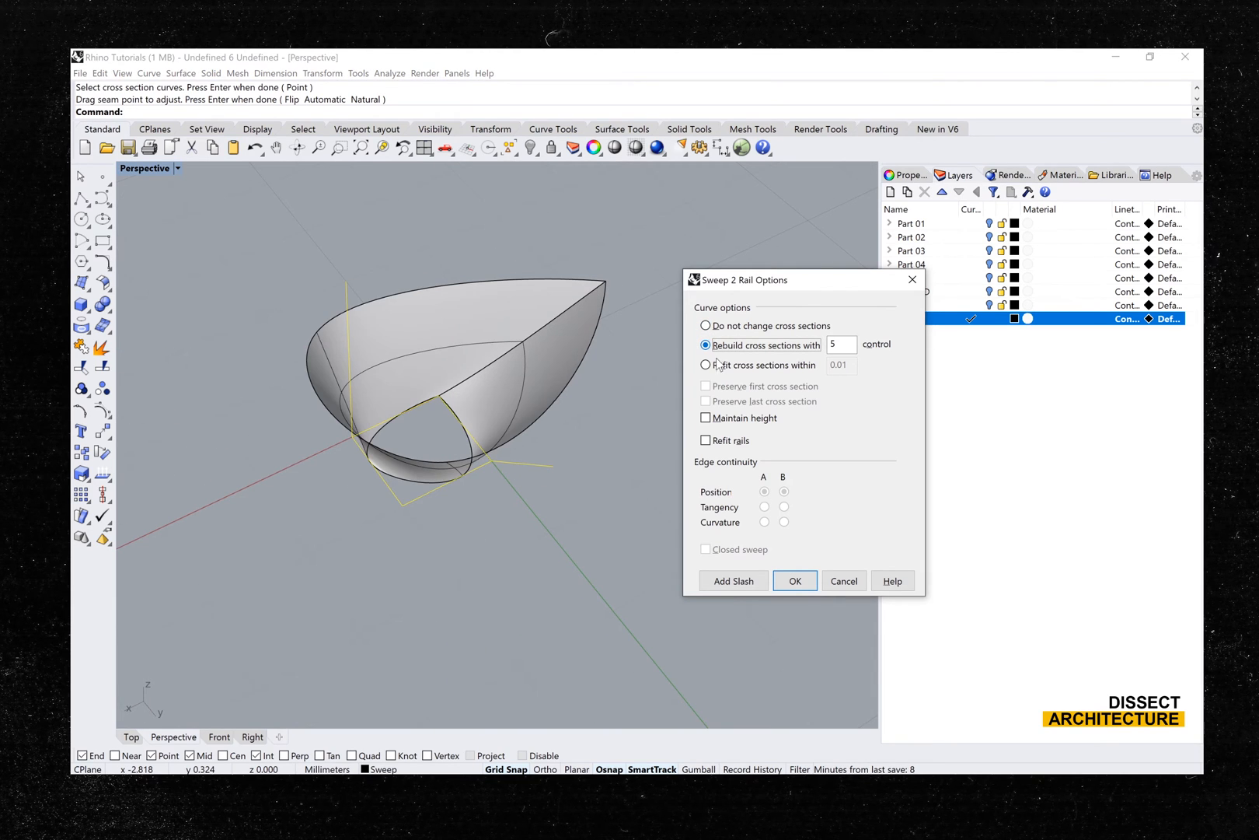
click(722, 367)
click(707, 345)
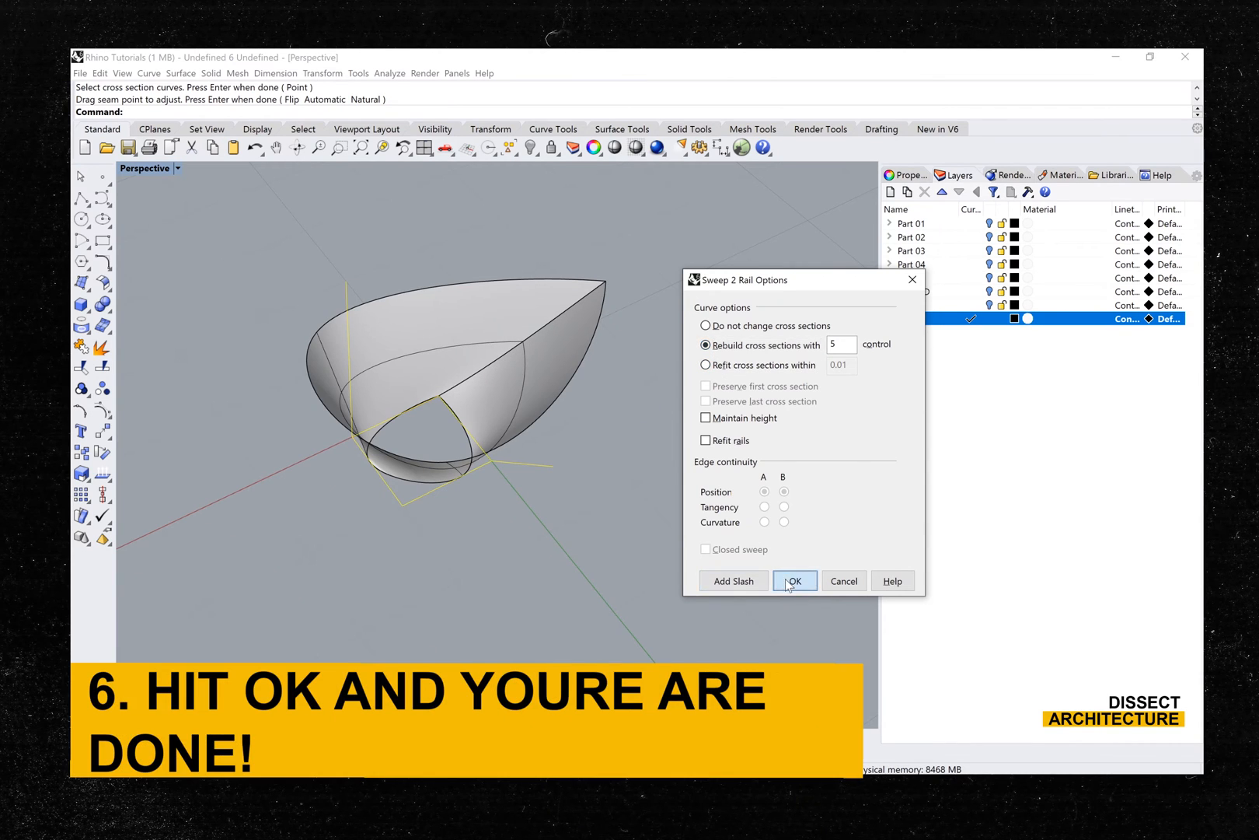
click(785, 580)
right_drag(740, 522, 424, 513)
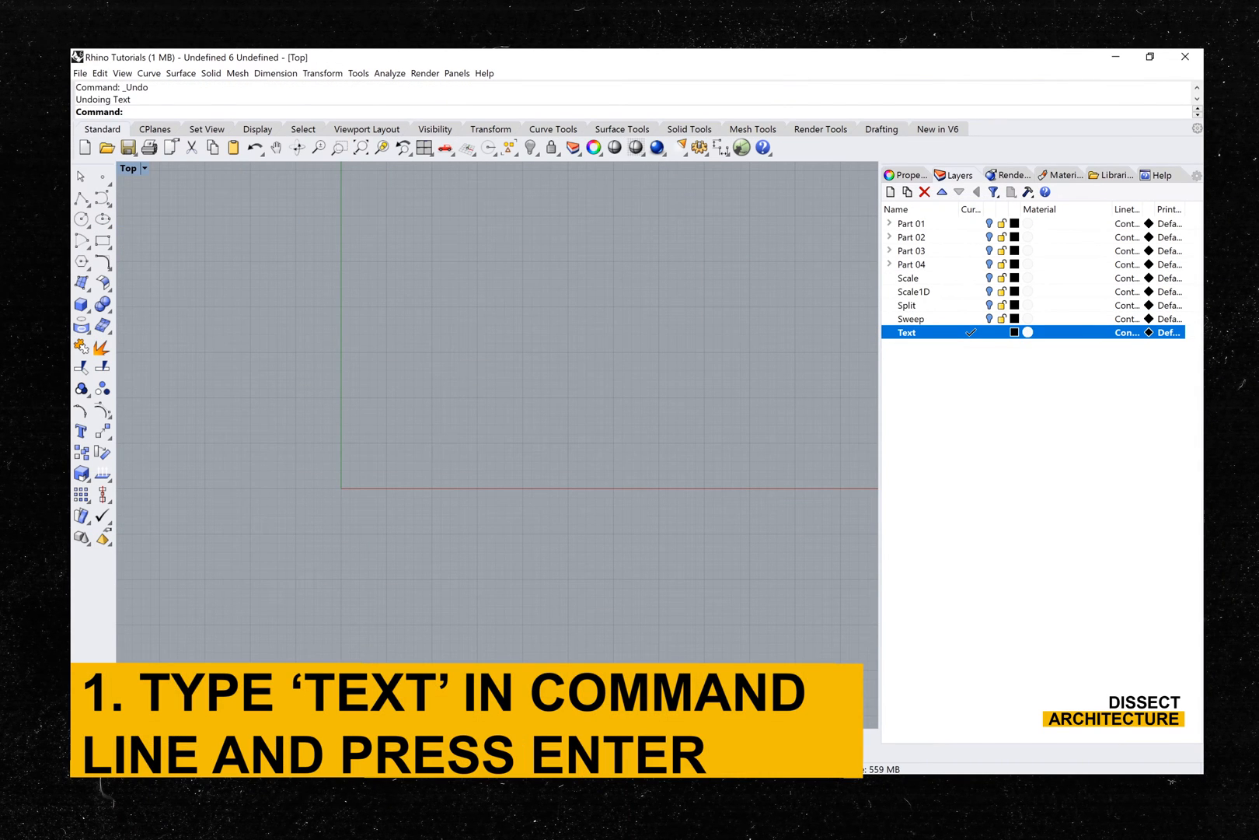
- Create the text "subscribe!" with a height of 10 mm and place it just above the X axis, spanning the origin
key(Return)
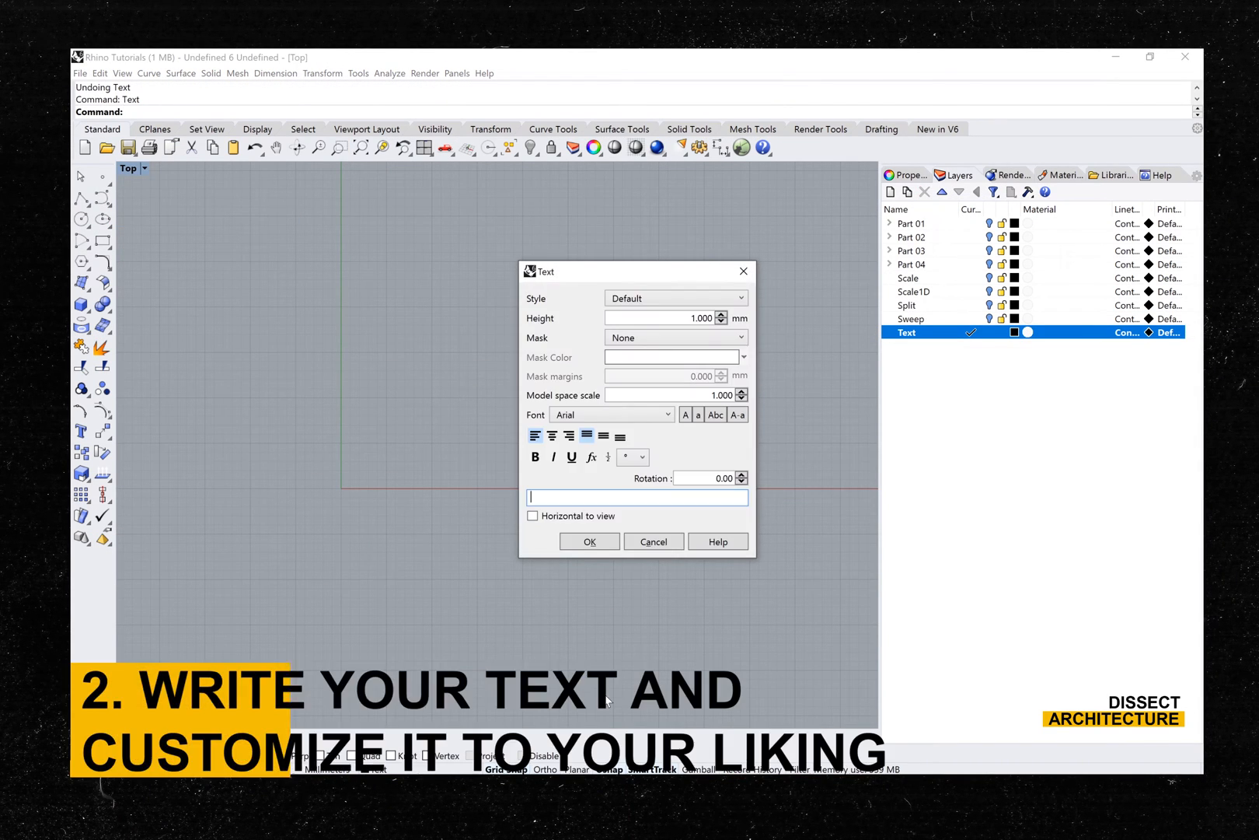
text(subscr)
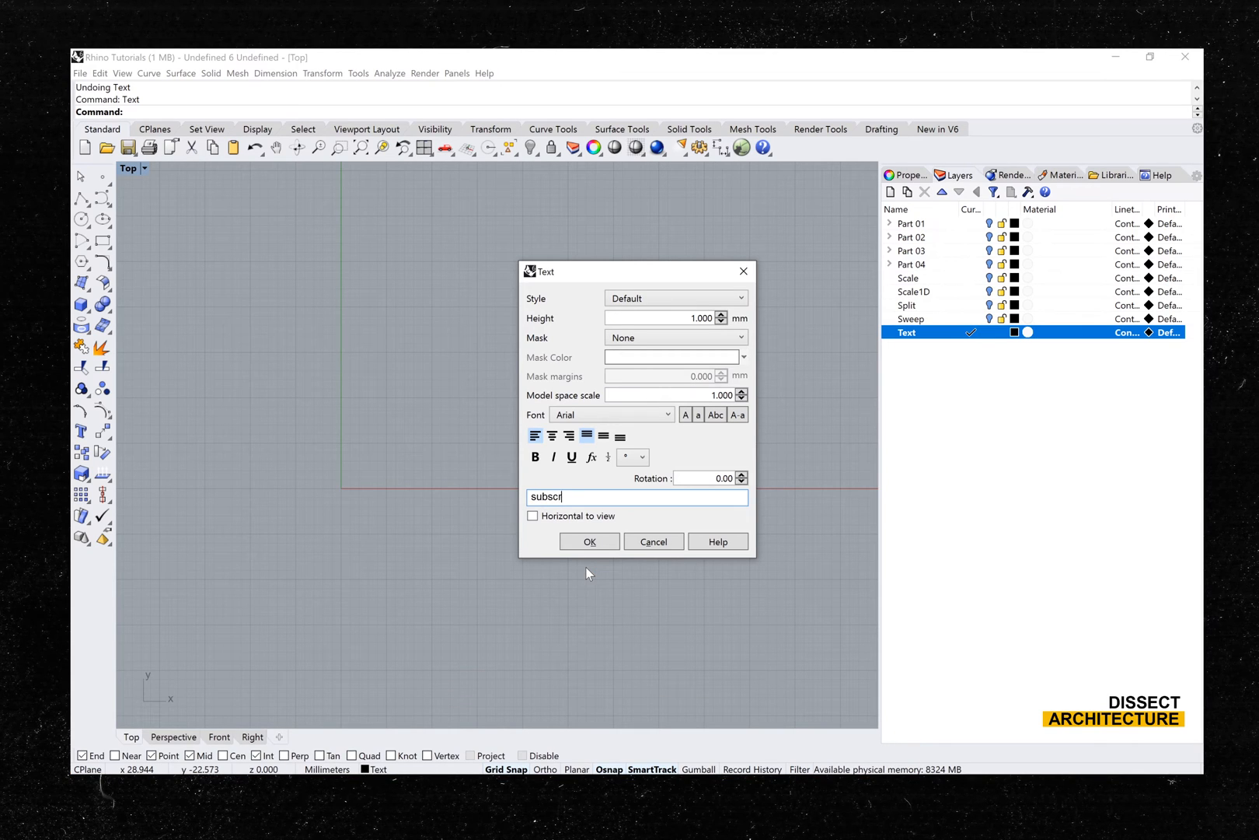
text(ibe!)
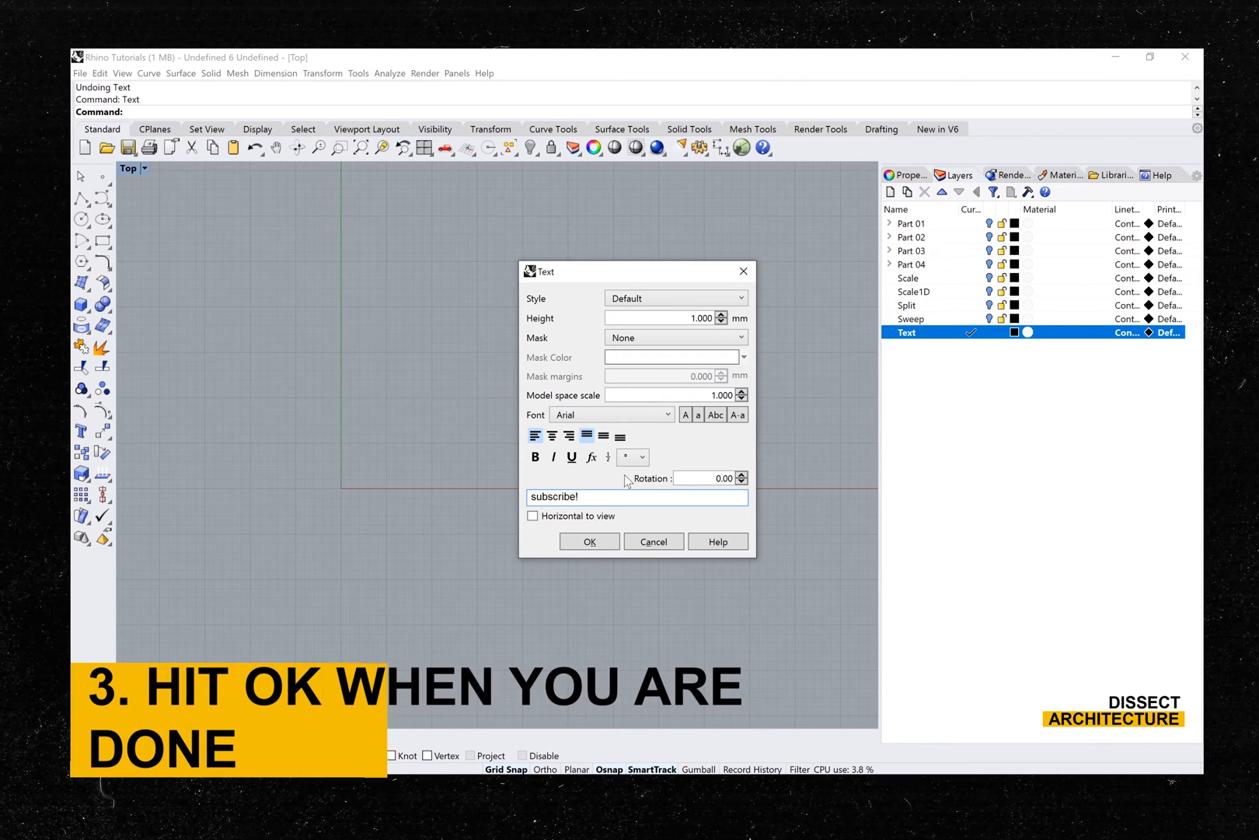
click(685, 318)
text(10)
key(Return)
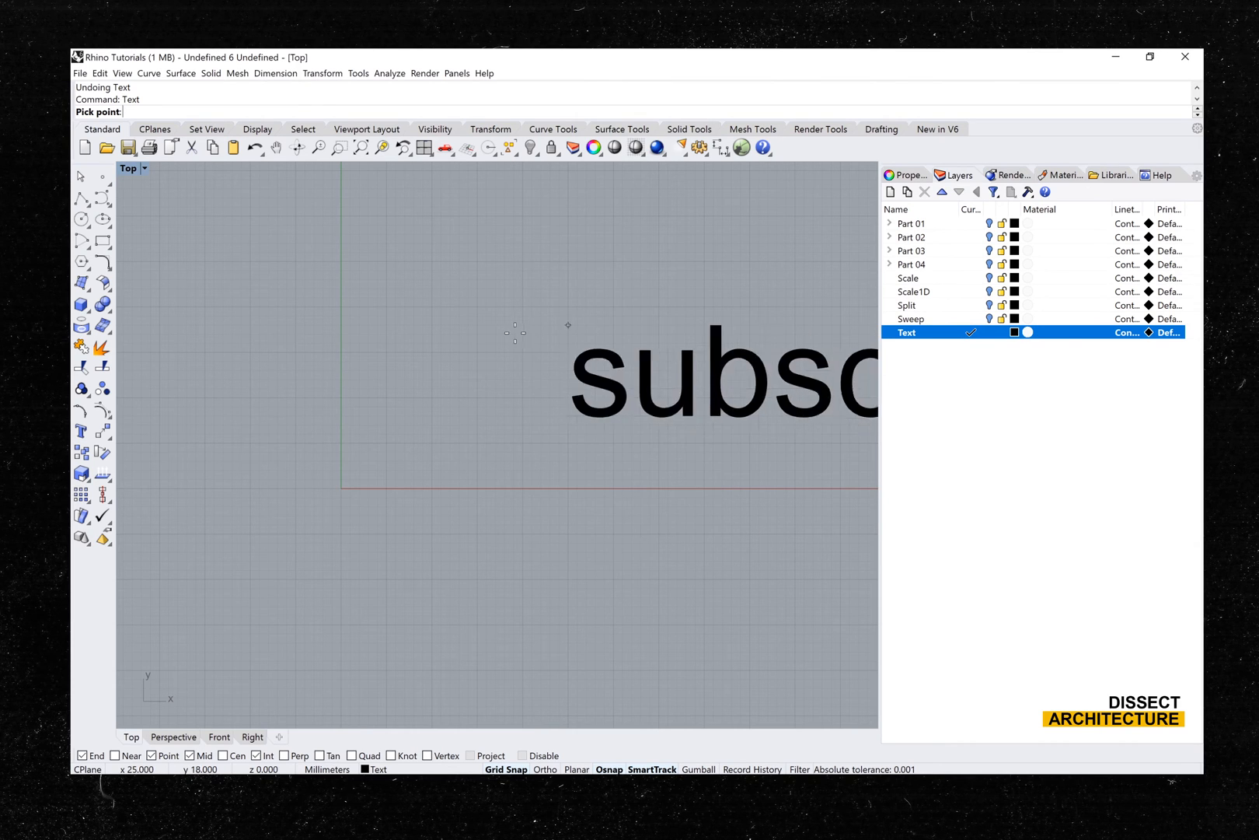
click(223, 397)
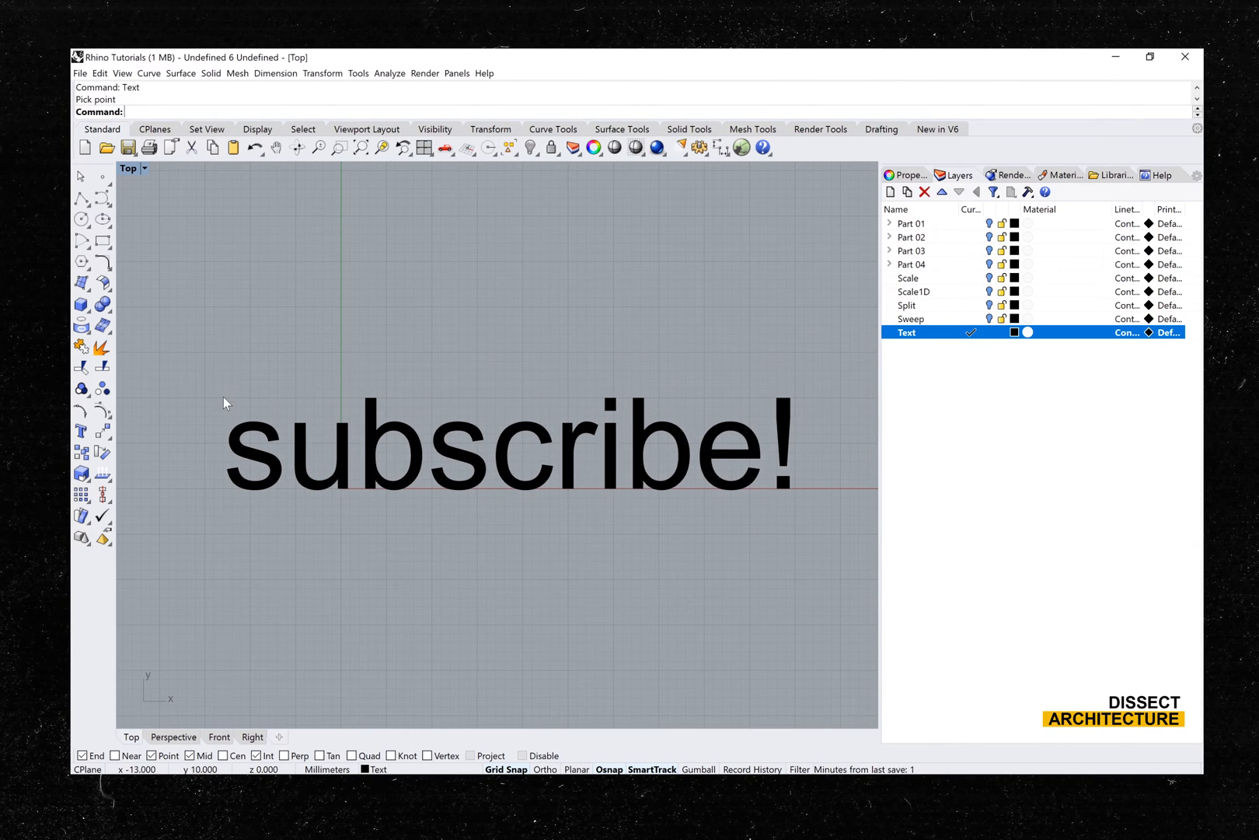
- Inspect the "subscribe!" text in the Perspective view, up close and from different angles
double_click(128, 166)
double_click(530, 171)
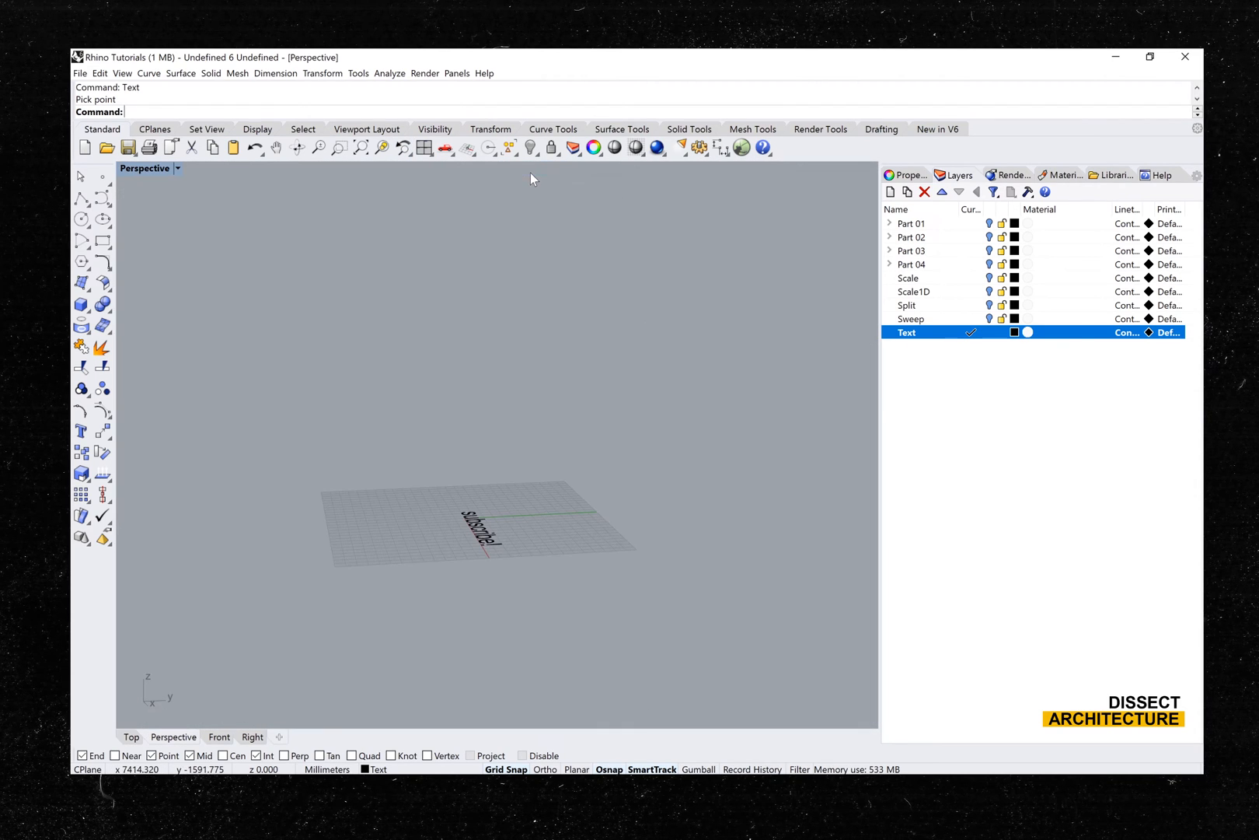
click(482, 535)
scroll(481, 531, up, 5)
right_drag(481, 532, 583, 584)
shift+right_drag(638, 538, 514, 548)
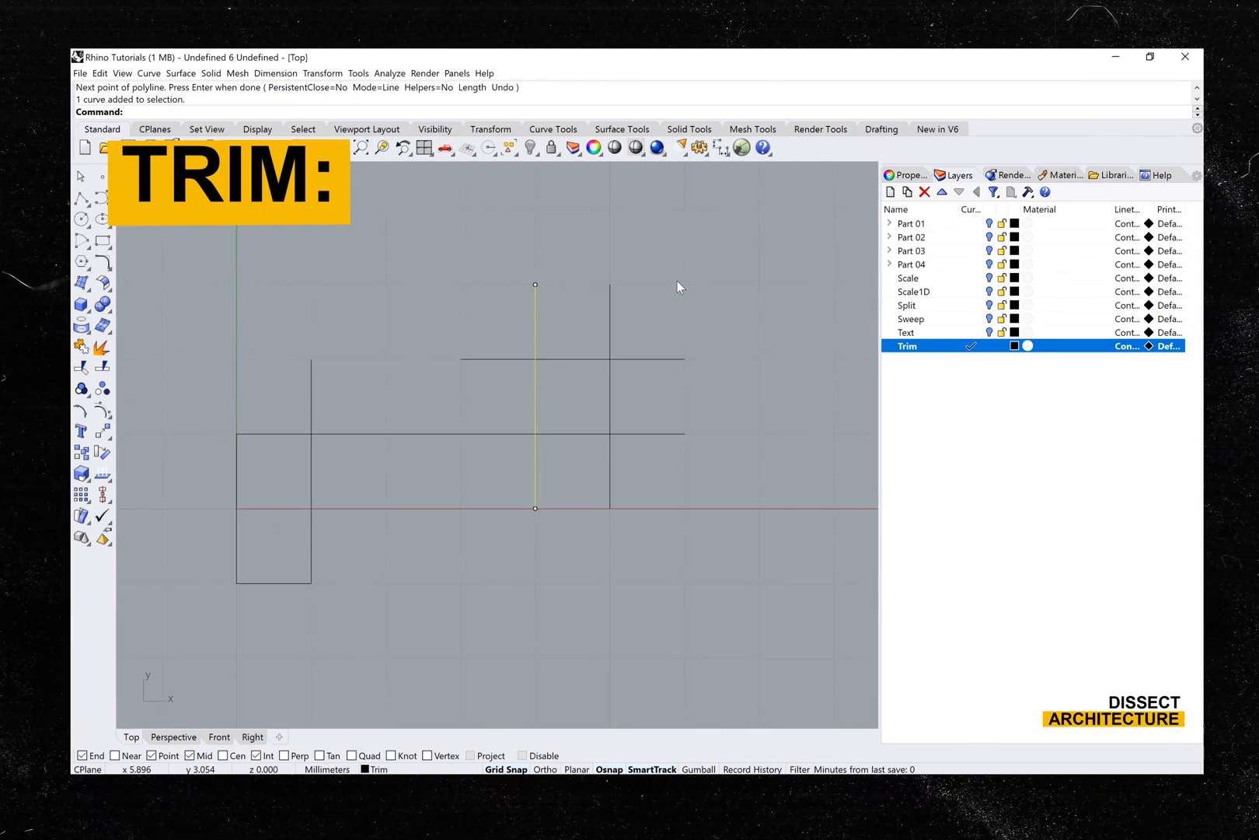
- Trim away the portions of the two horizontal lines outside the two tall vertical lines, using the vertical lines as cutting objects
click(677, 281)
text(Trim)
key(Return)
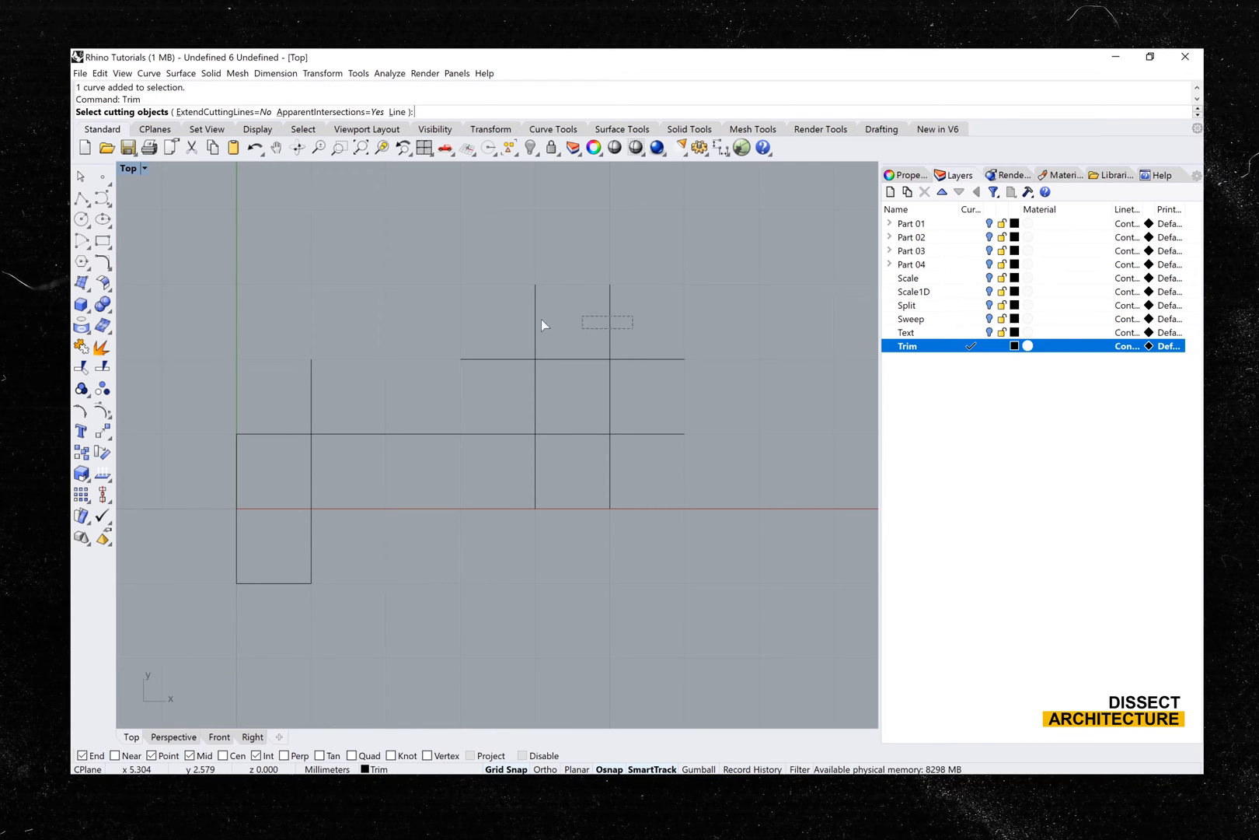
drag(555, 328, 516, 325)
key(Return)
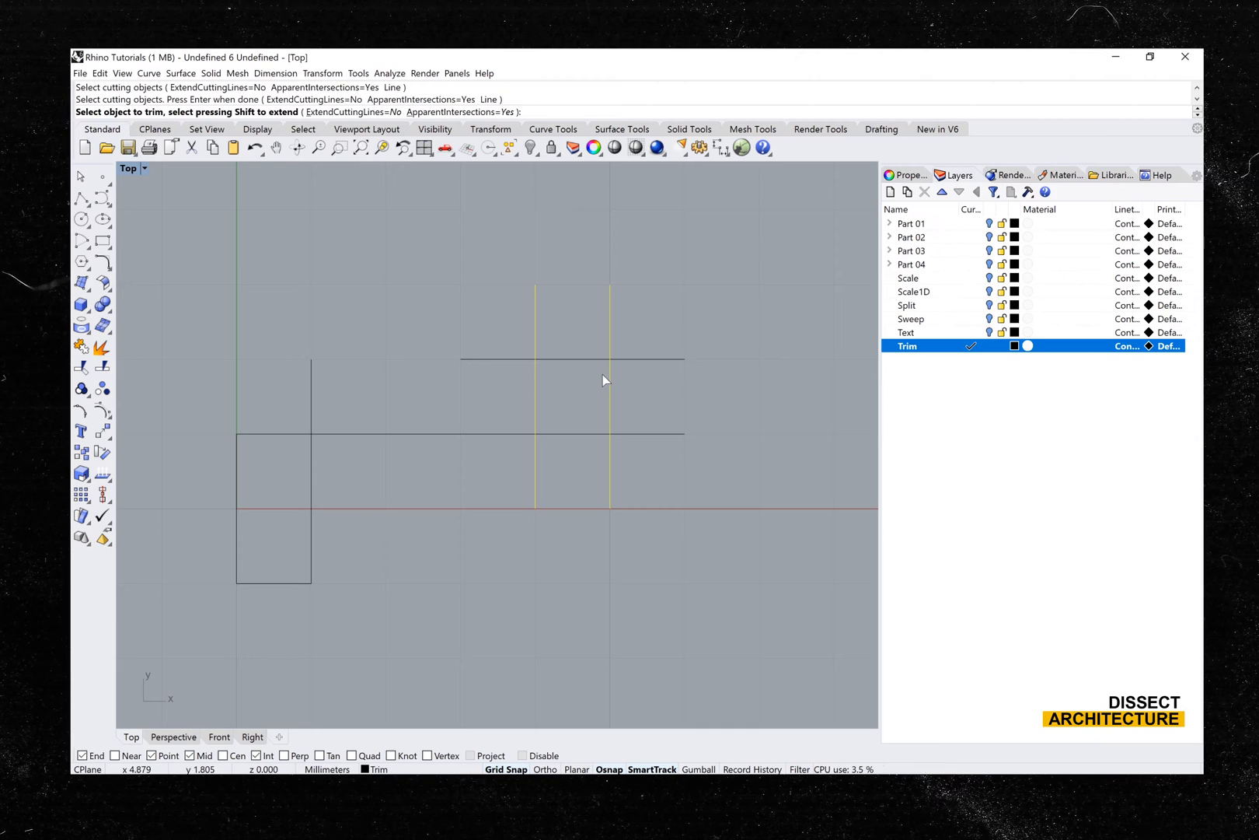
click(655, 359)
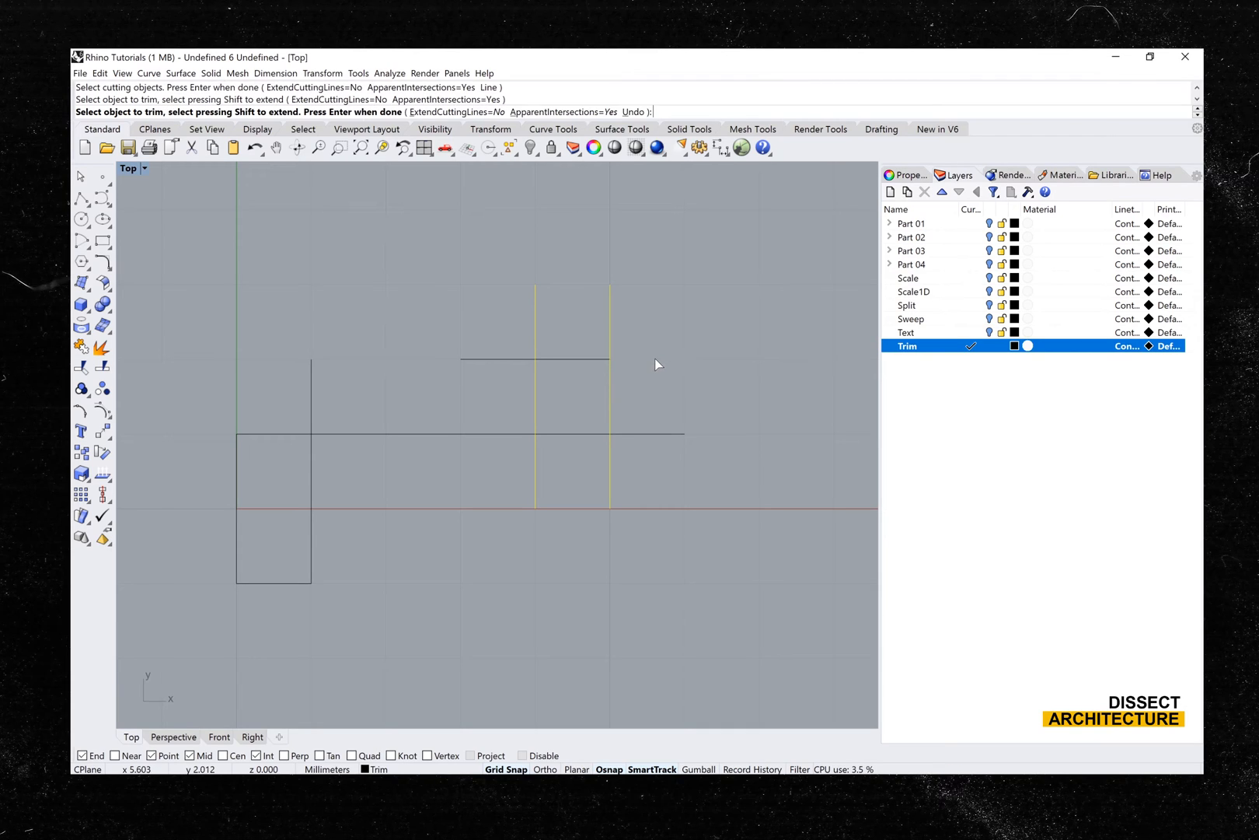
click(478, 360)
click(477, 433)
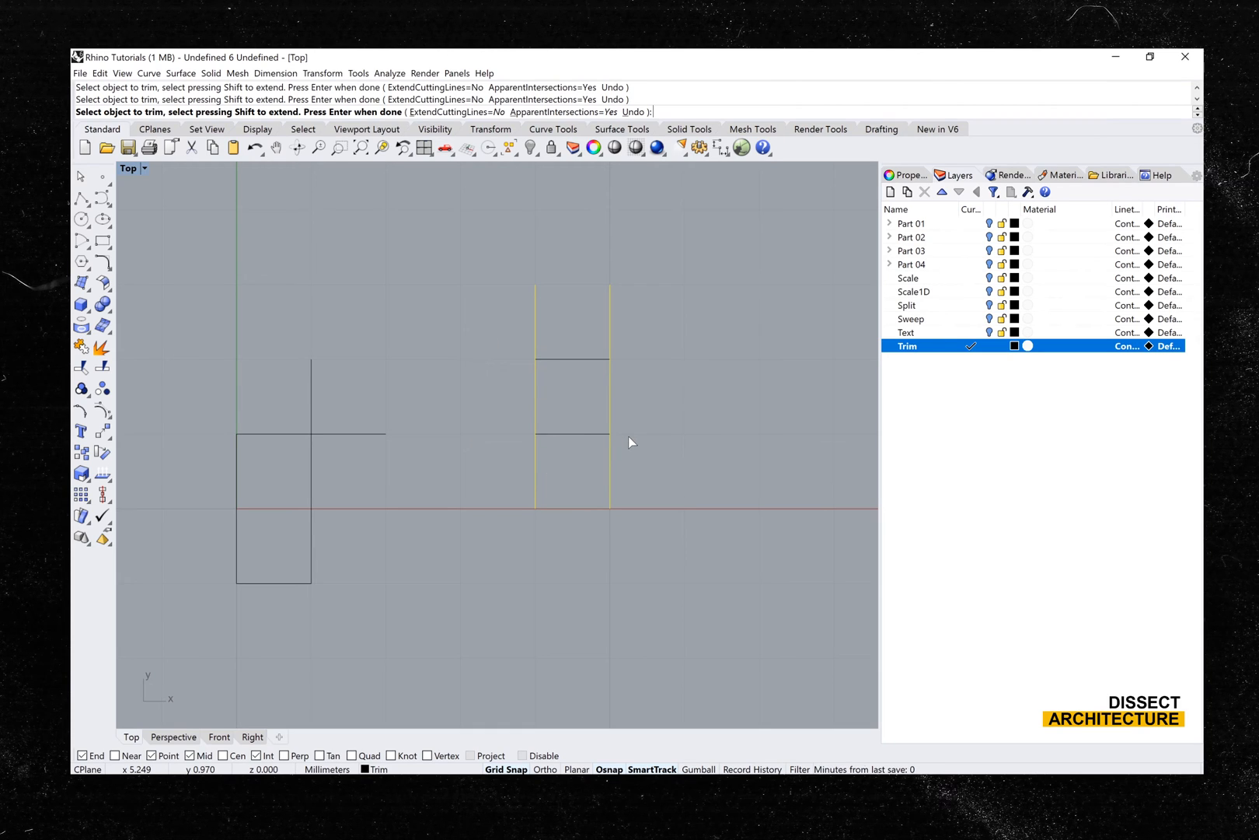
key(Return)
- Trim the two vertical lines above and below the horizontal ones, using all four lines as cutting objects, to leave a closed square
drag(649, 463, 484, 332)
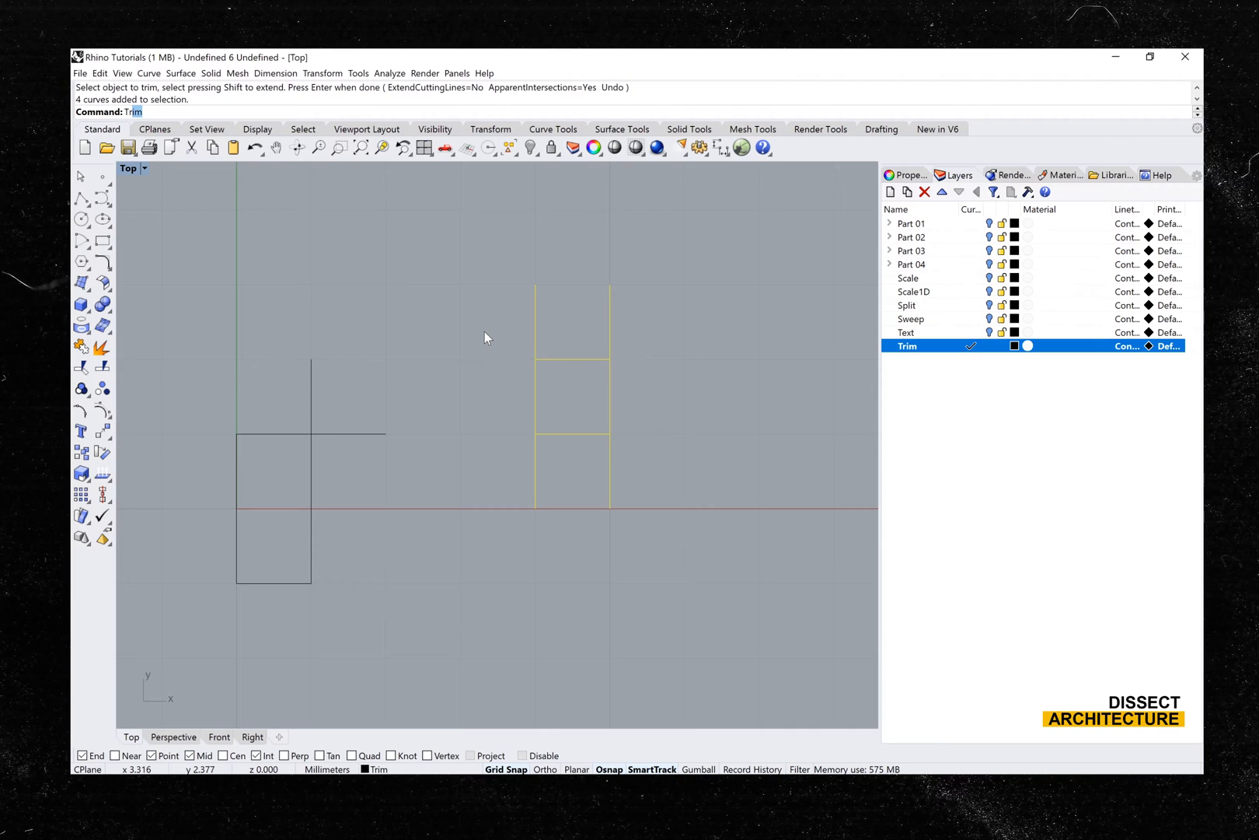
text(T)
key(Return)
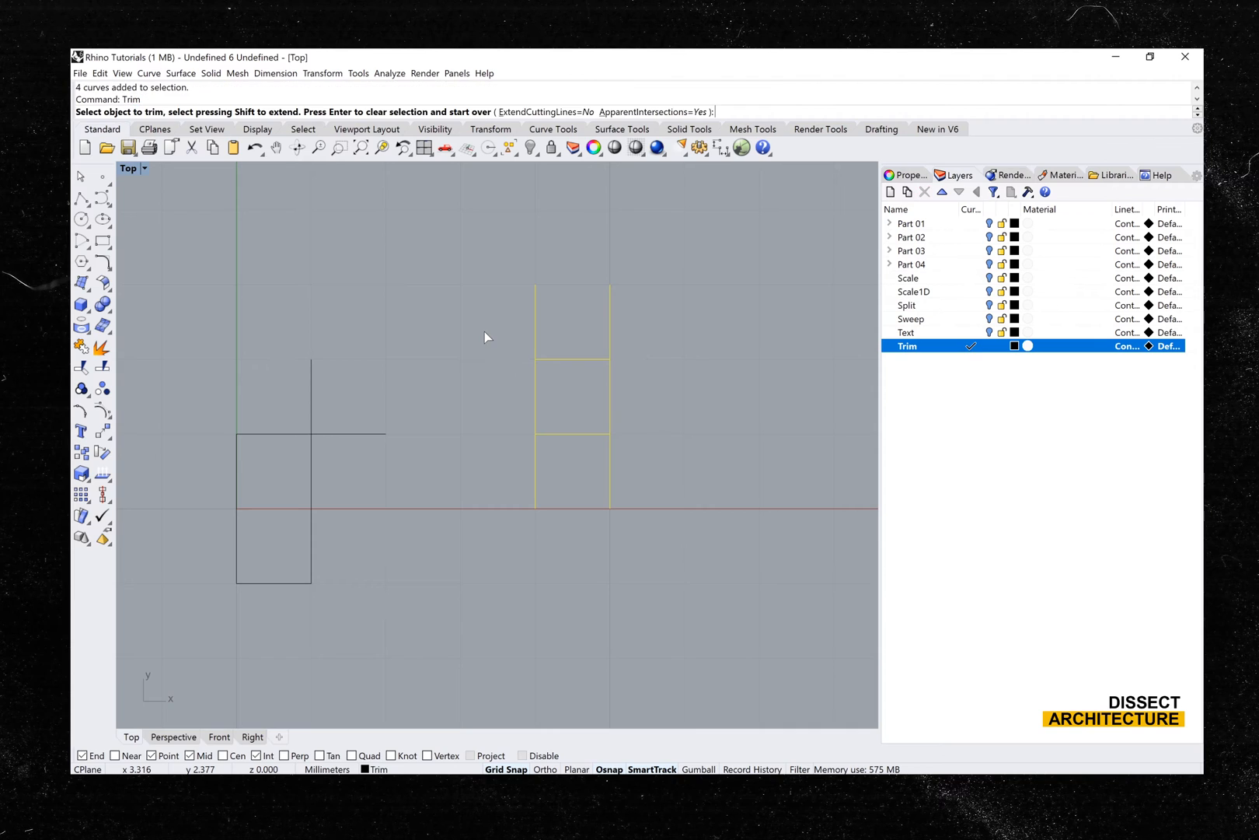
click(535, 311)
click(610, 312)
click(611, 449)
click(533, 456)
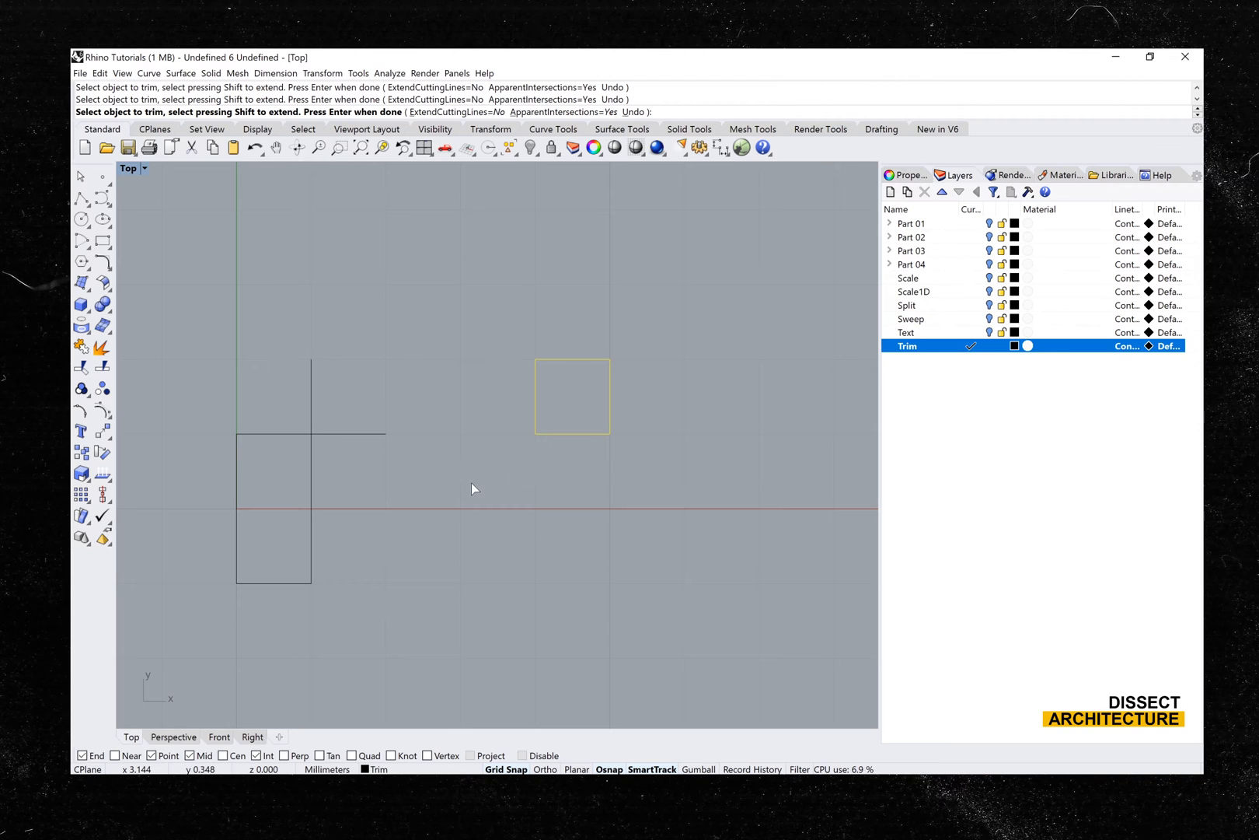
key(Return)
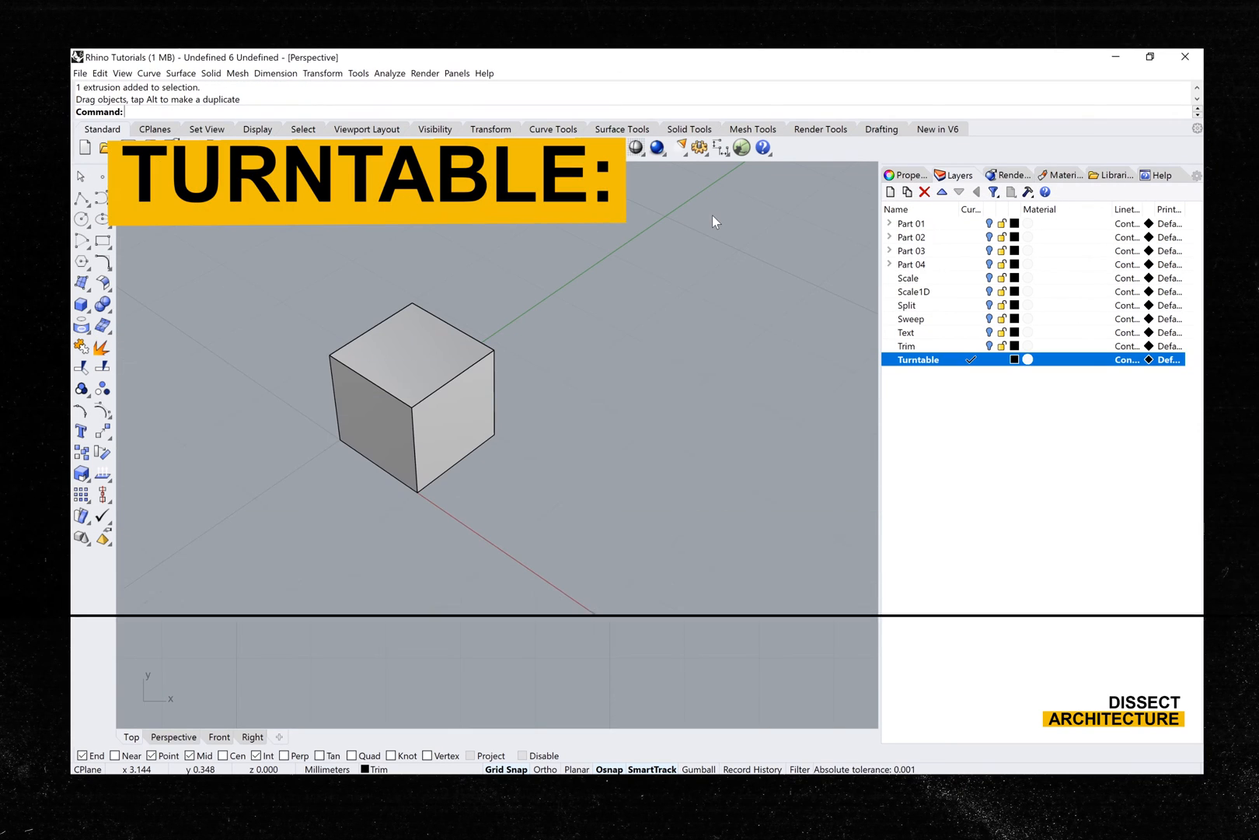
- Run Turntable to spin the view around the cube, varying the rotation speed in both directions, including -18, 17 and 22
text(Turntable)
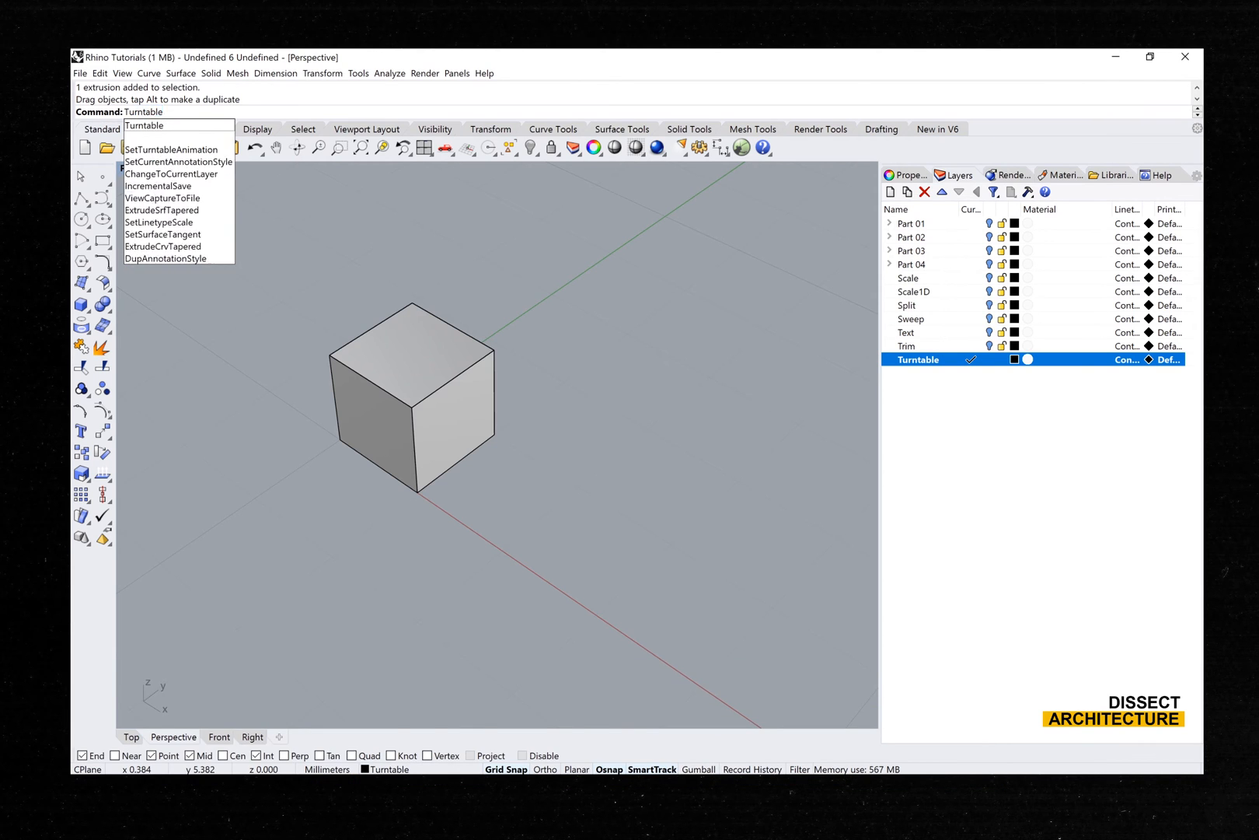
key(Return)
drag(627, 385, 603, 517)
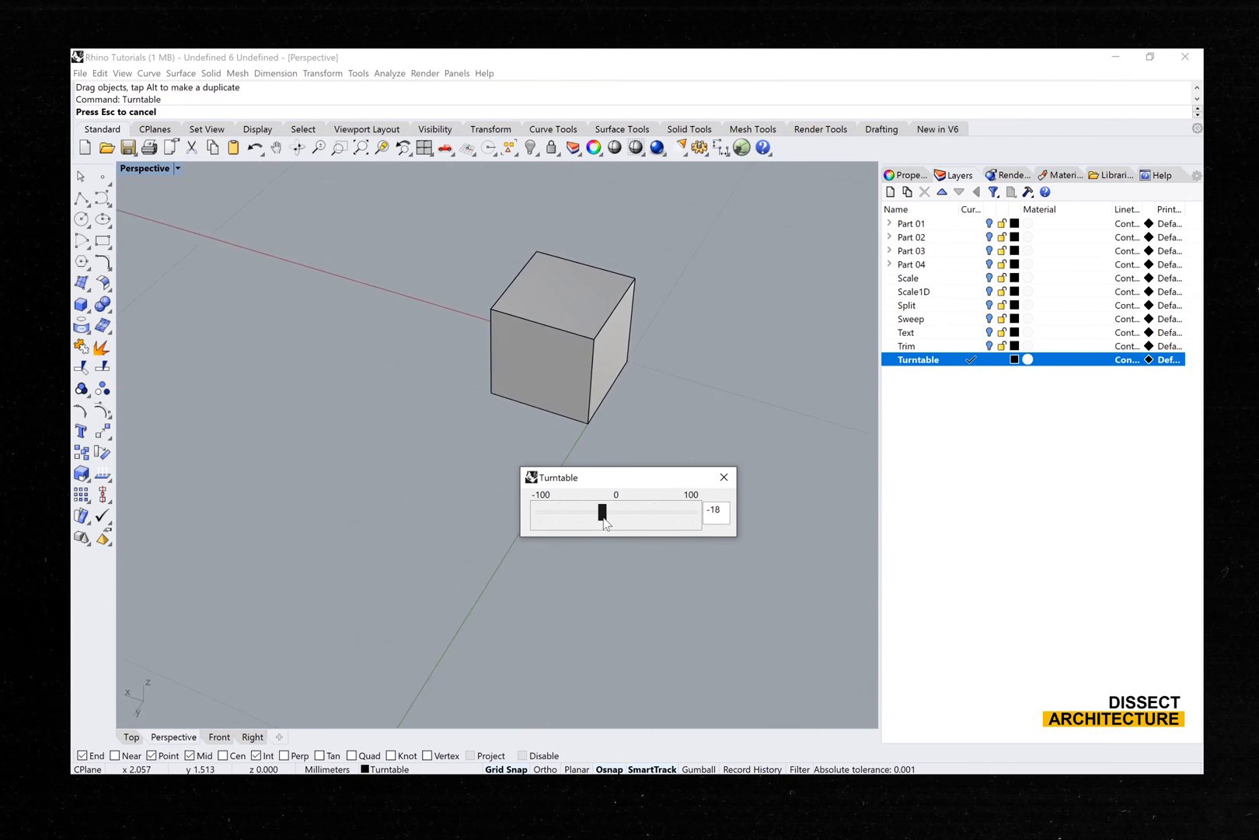
drag(604, 518, 630, 522)
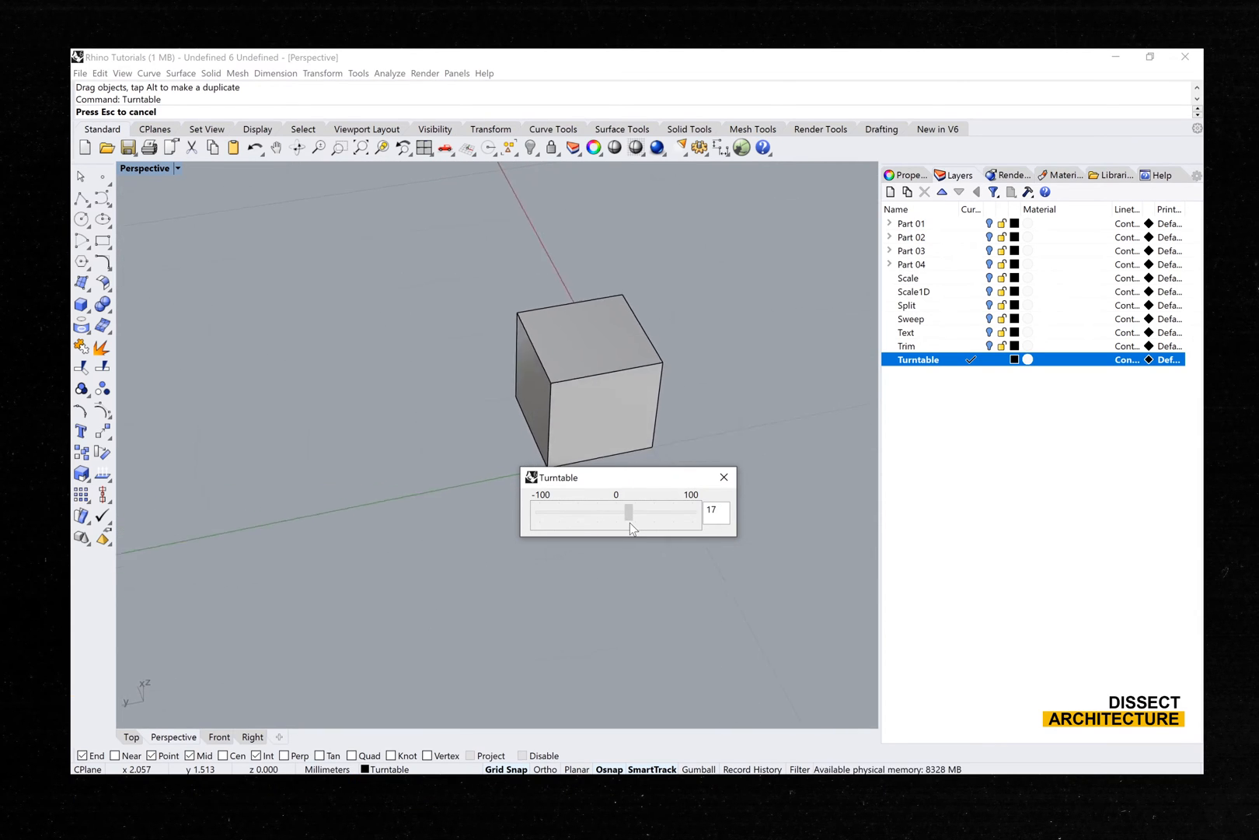
click(644, 517)
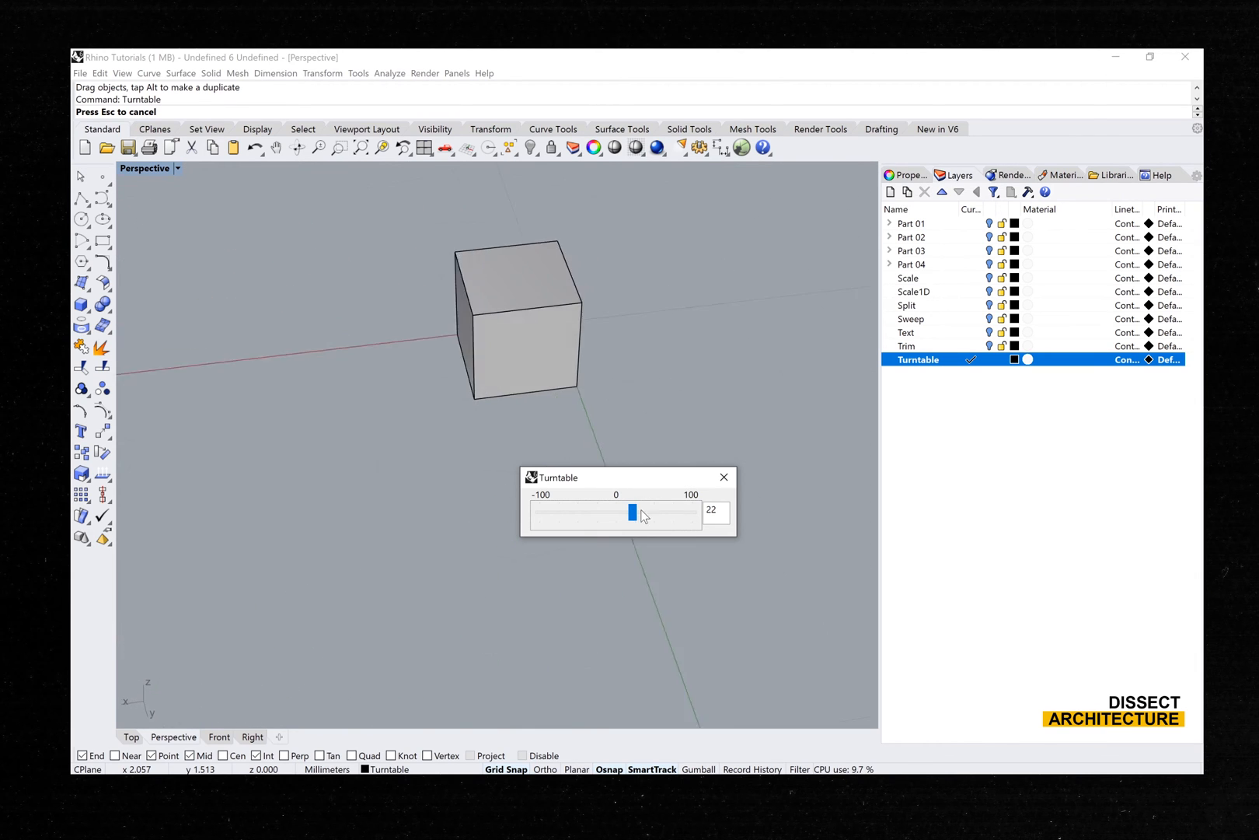
mouse_move(632, 512)
mouse_down()
mouse_move(688, 516)
mouse_move(615, 508)
mouse_up()
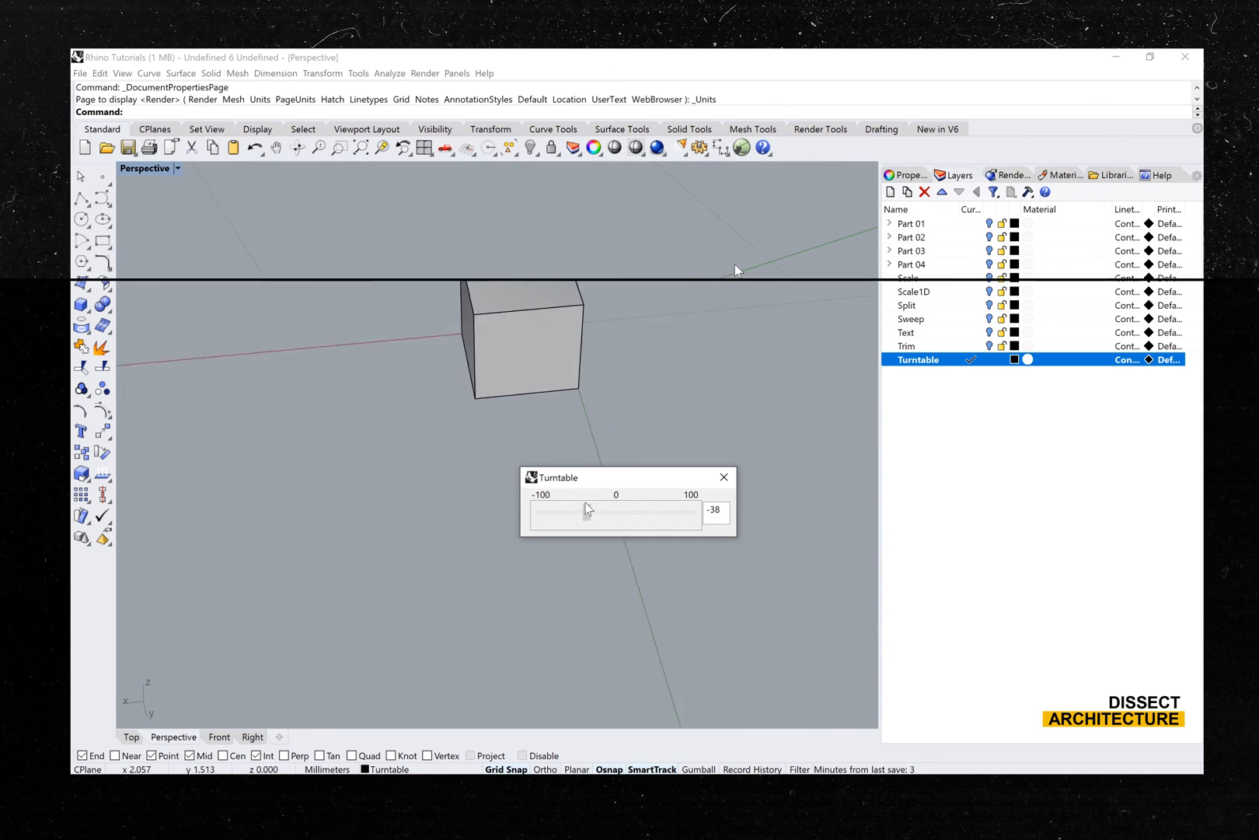
- Set the document's model units to Inches using the Units command
text(units)
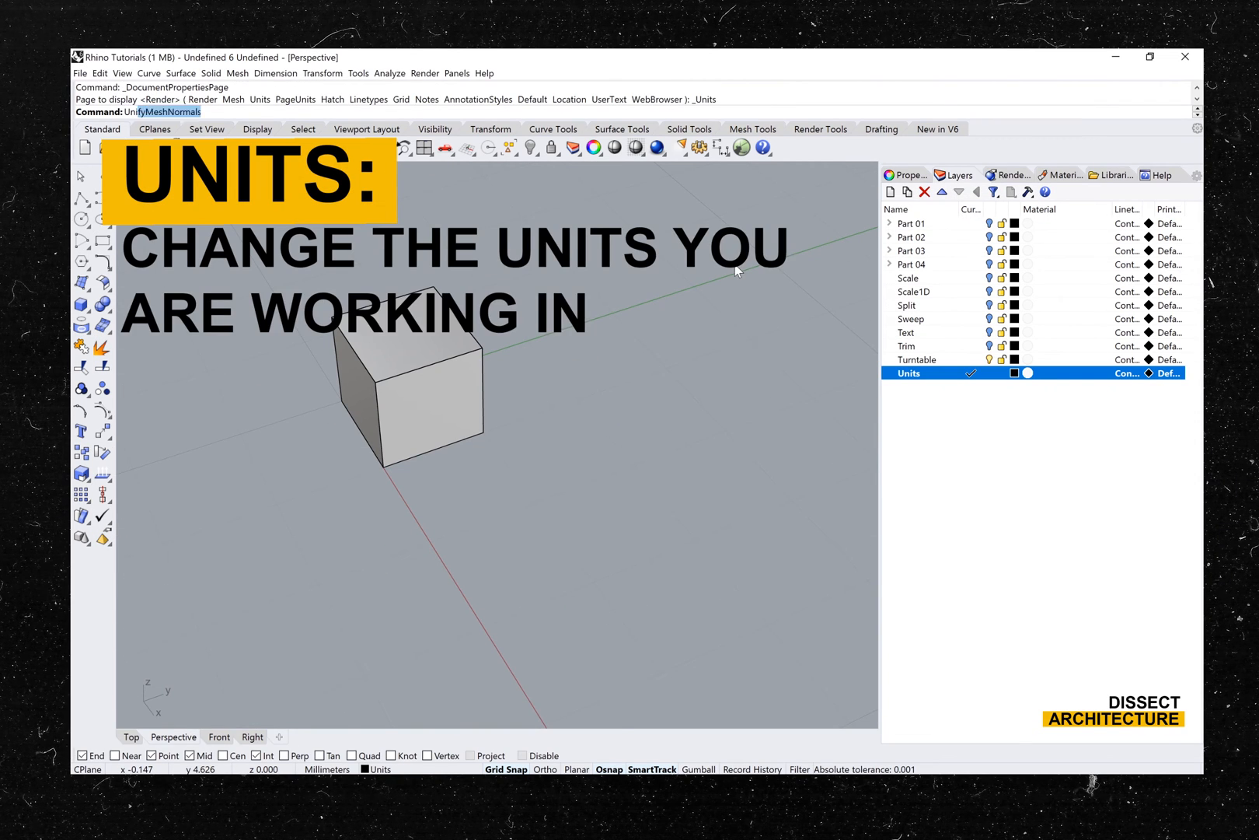
key(Return)
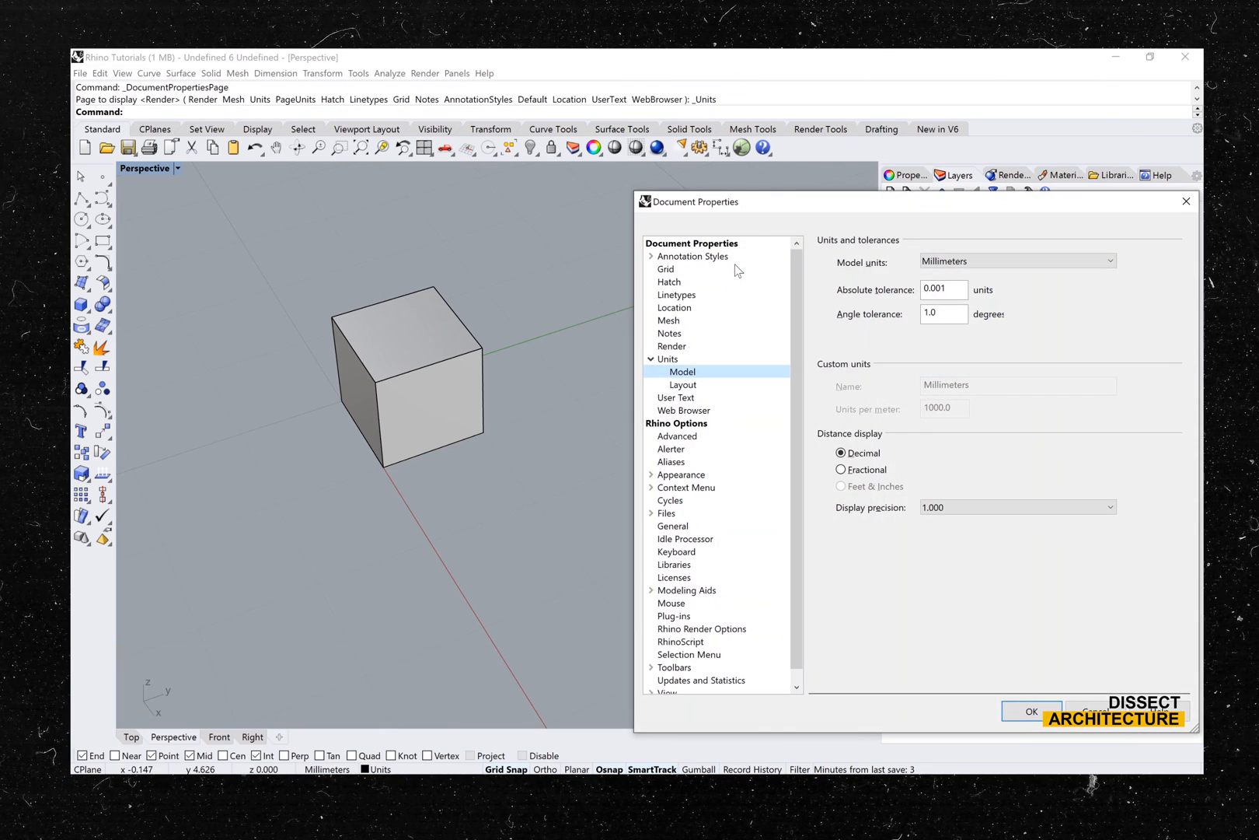
drag(781, 206, 262, 185)
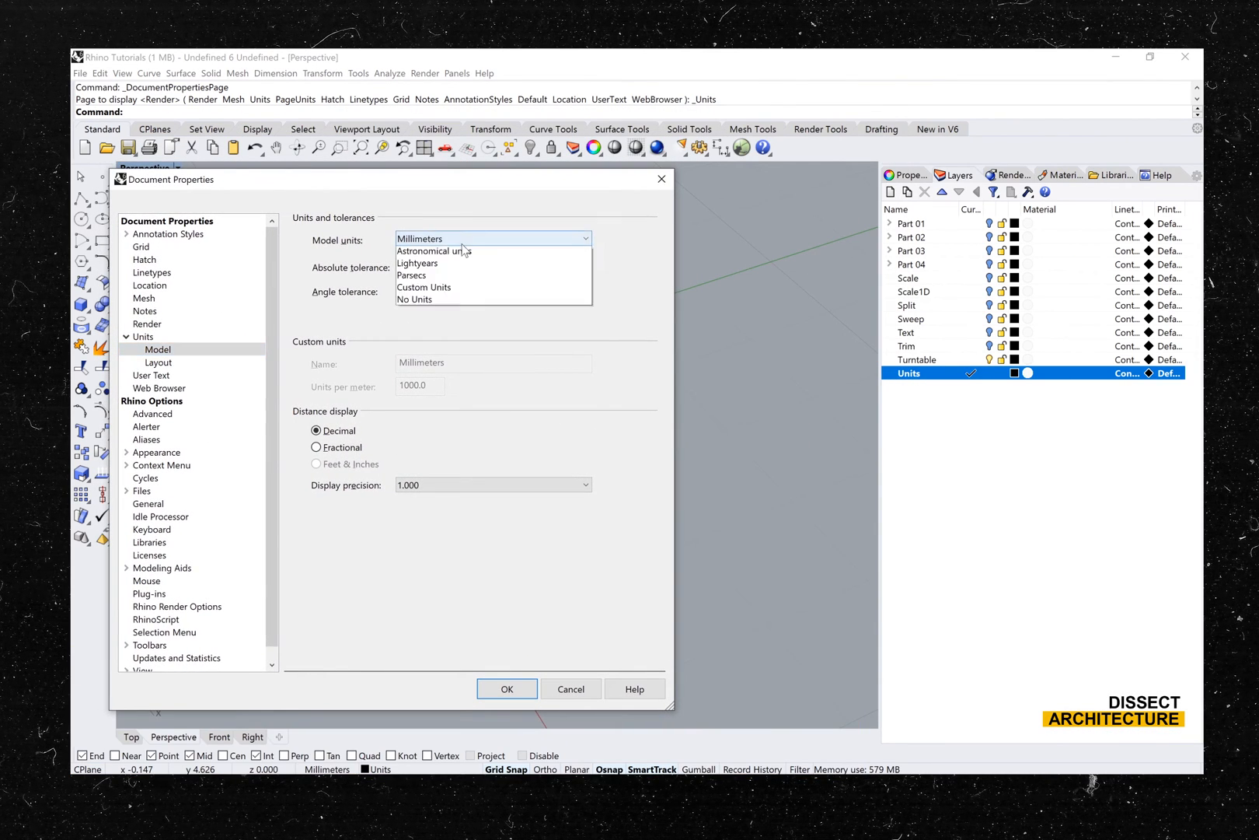
click(464, 241)
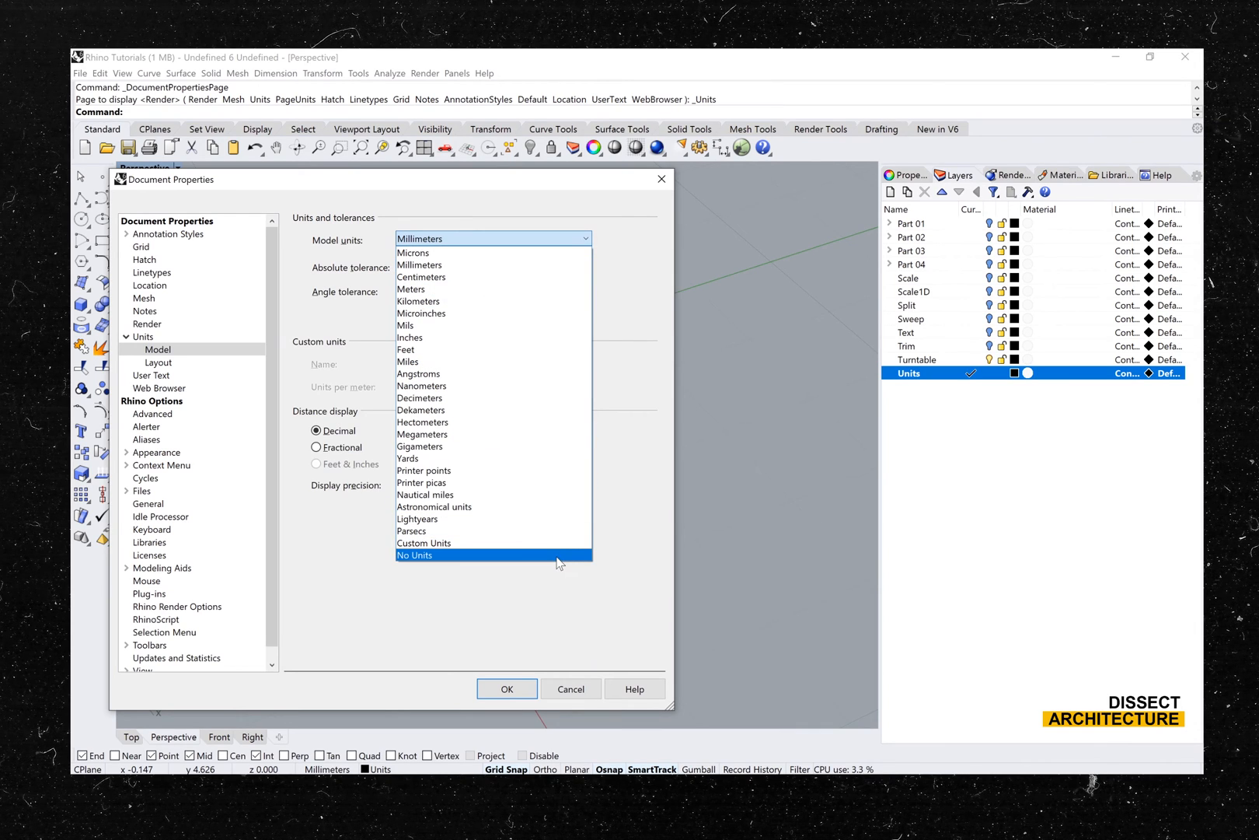
click(495, 337)
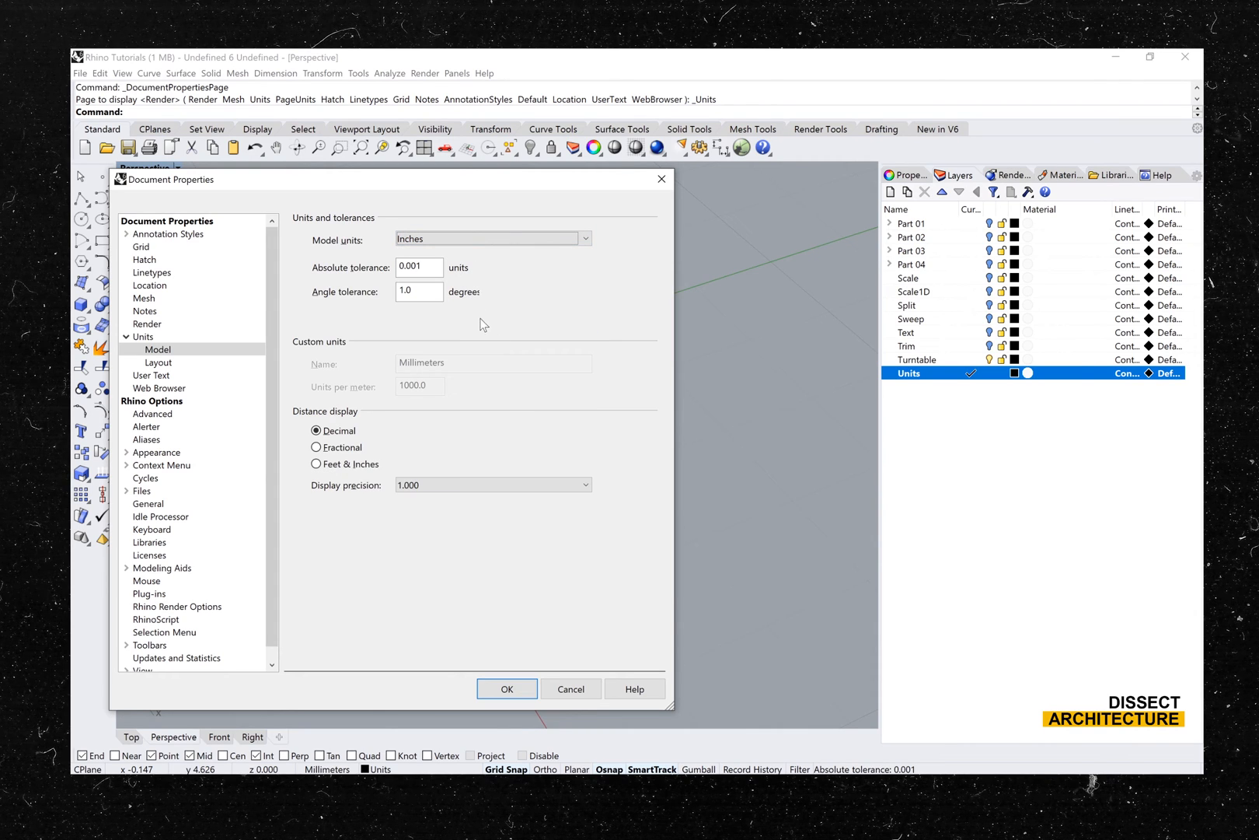
- Set the distance display to Fractional with a display precision of 1-1/16
click(355, 451)
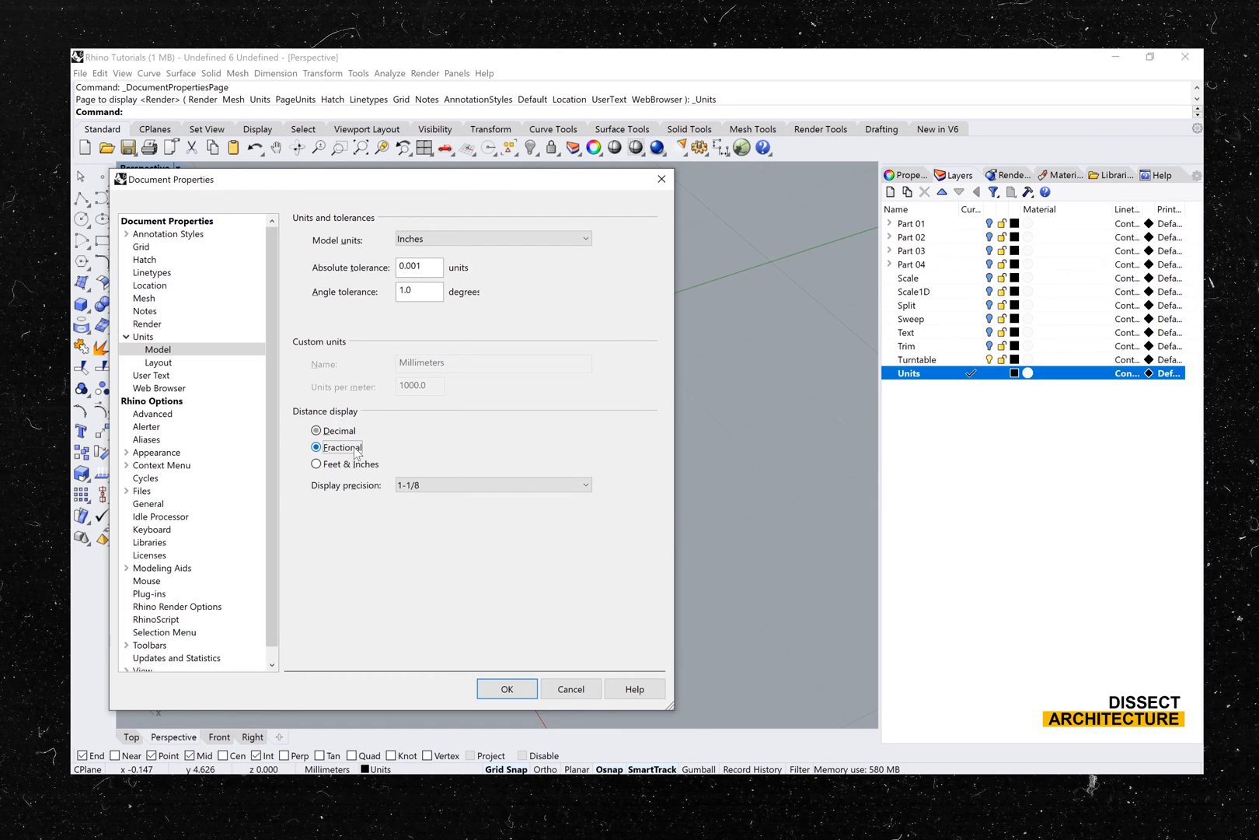
click(409, 485)
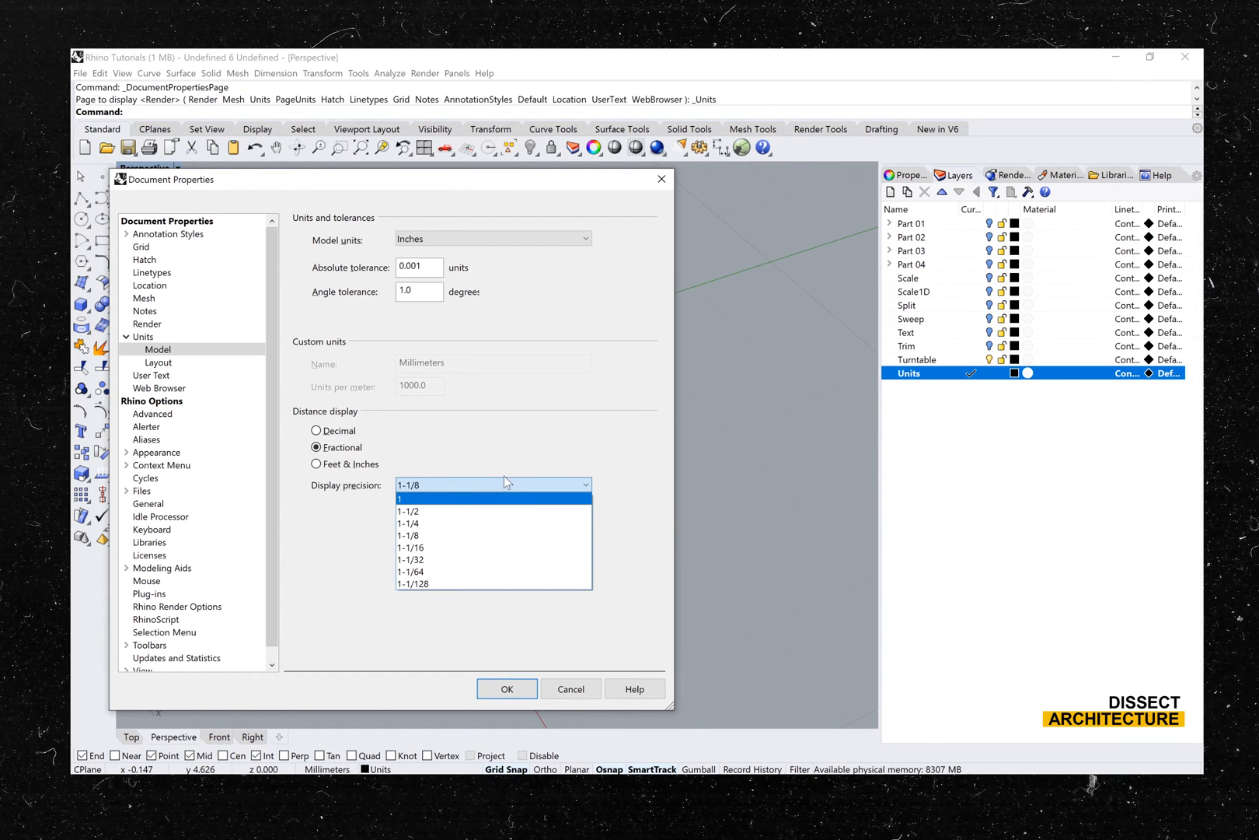
click(489, 548)
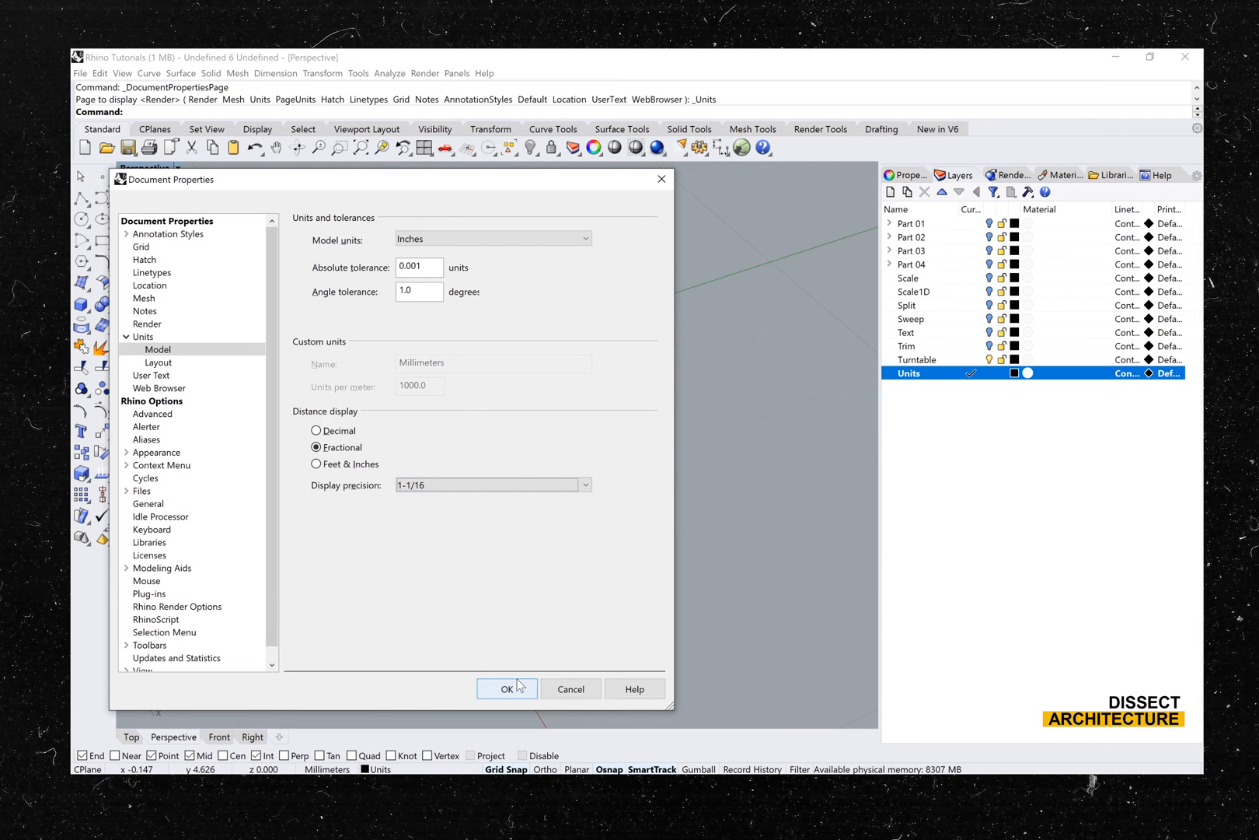
- Apply the unit settings and scale the model to the new units
click(517, 686)
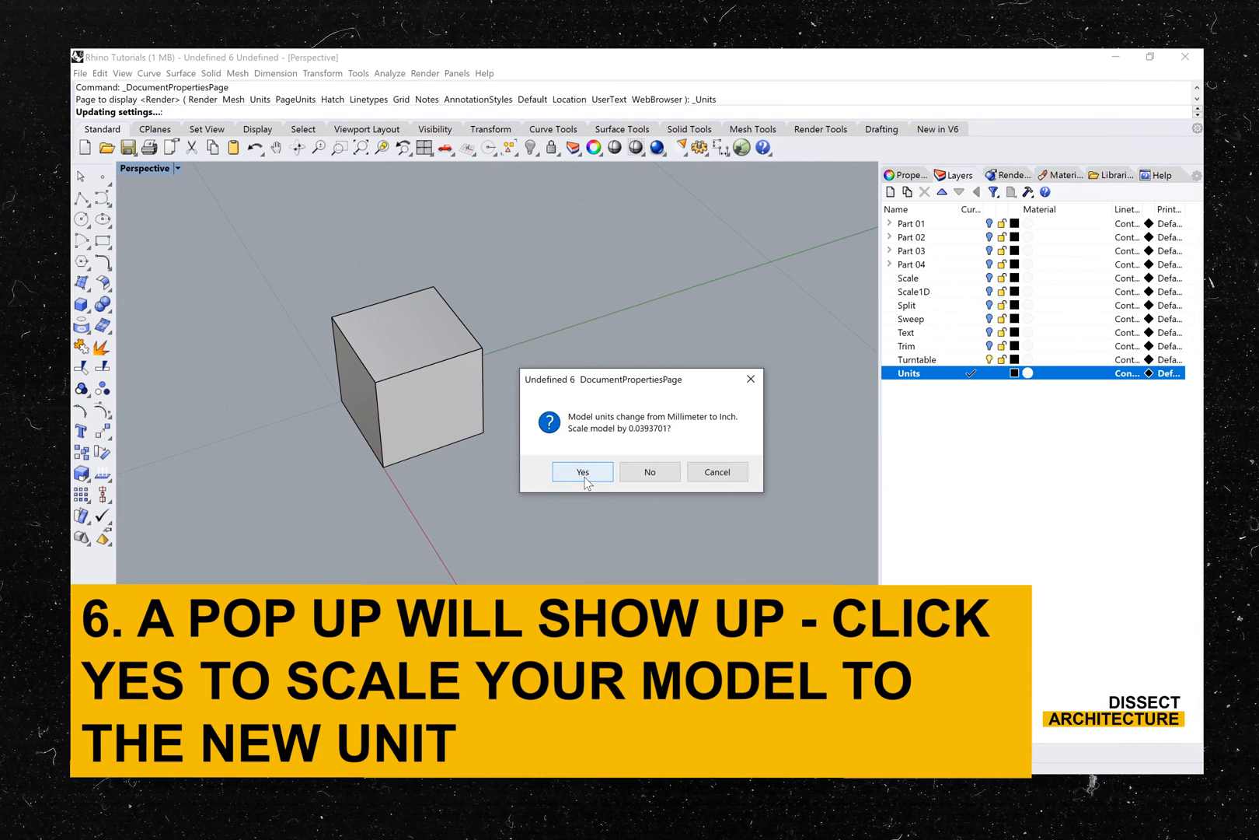
click(583, 472)
text(z)
key(Return)
text(e)
key(Return)
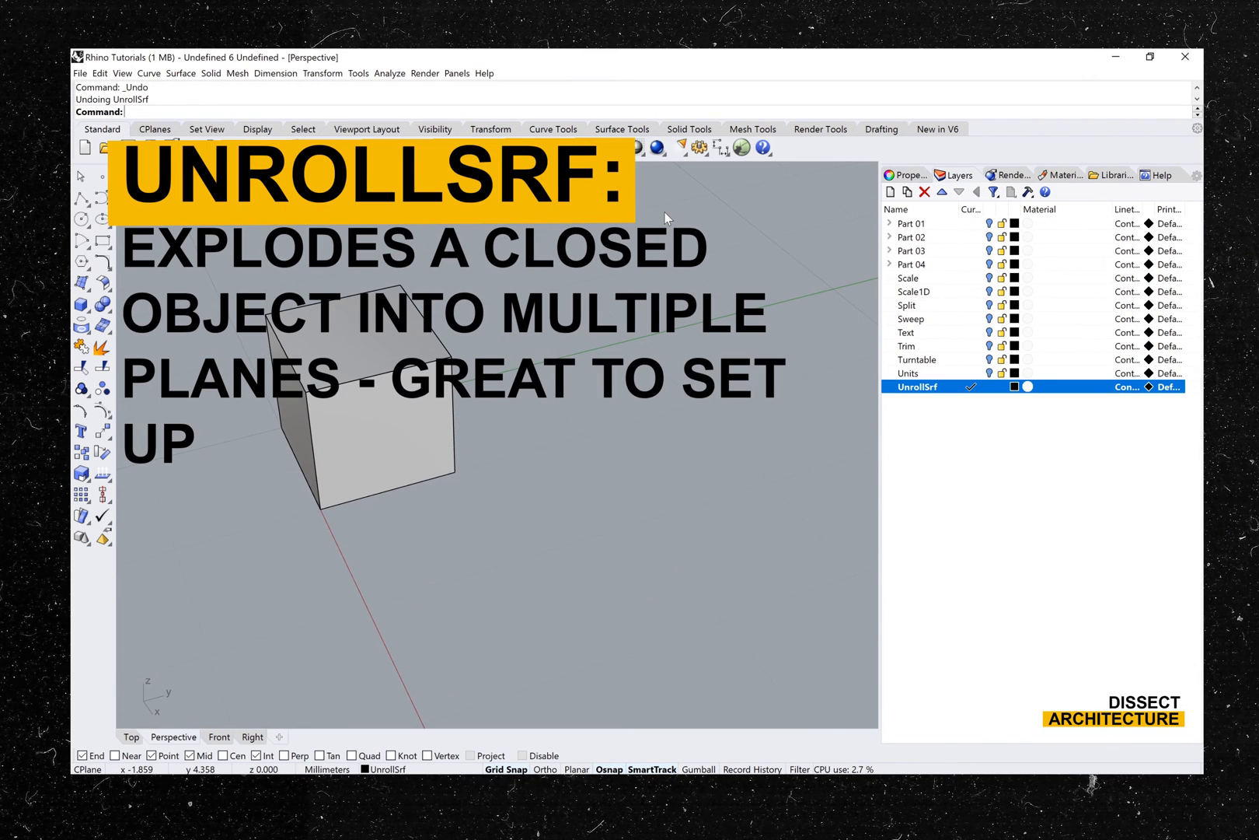
- Unroll the cube with UnrollSrf, with Labels set to No and Explode set to No
text(UnrollSrf)
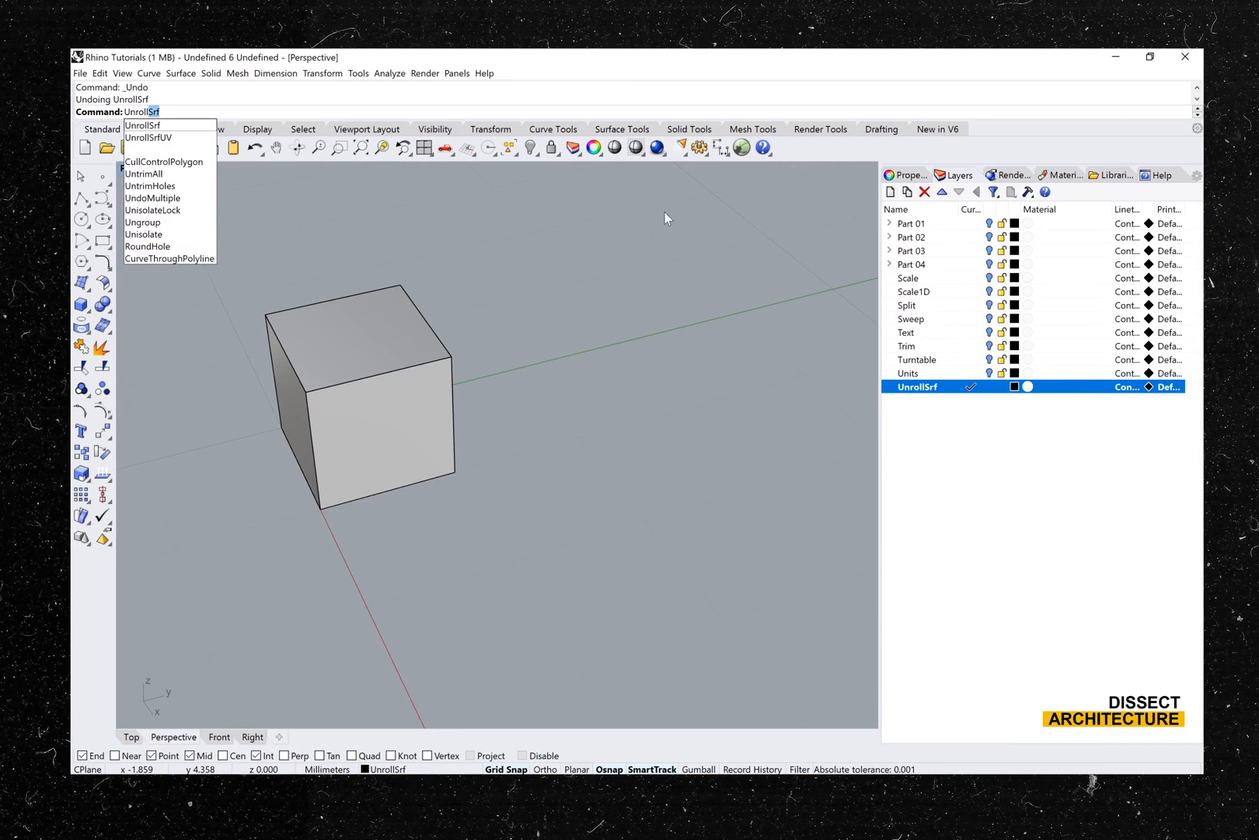
key(Return)
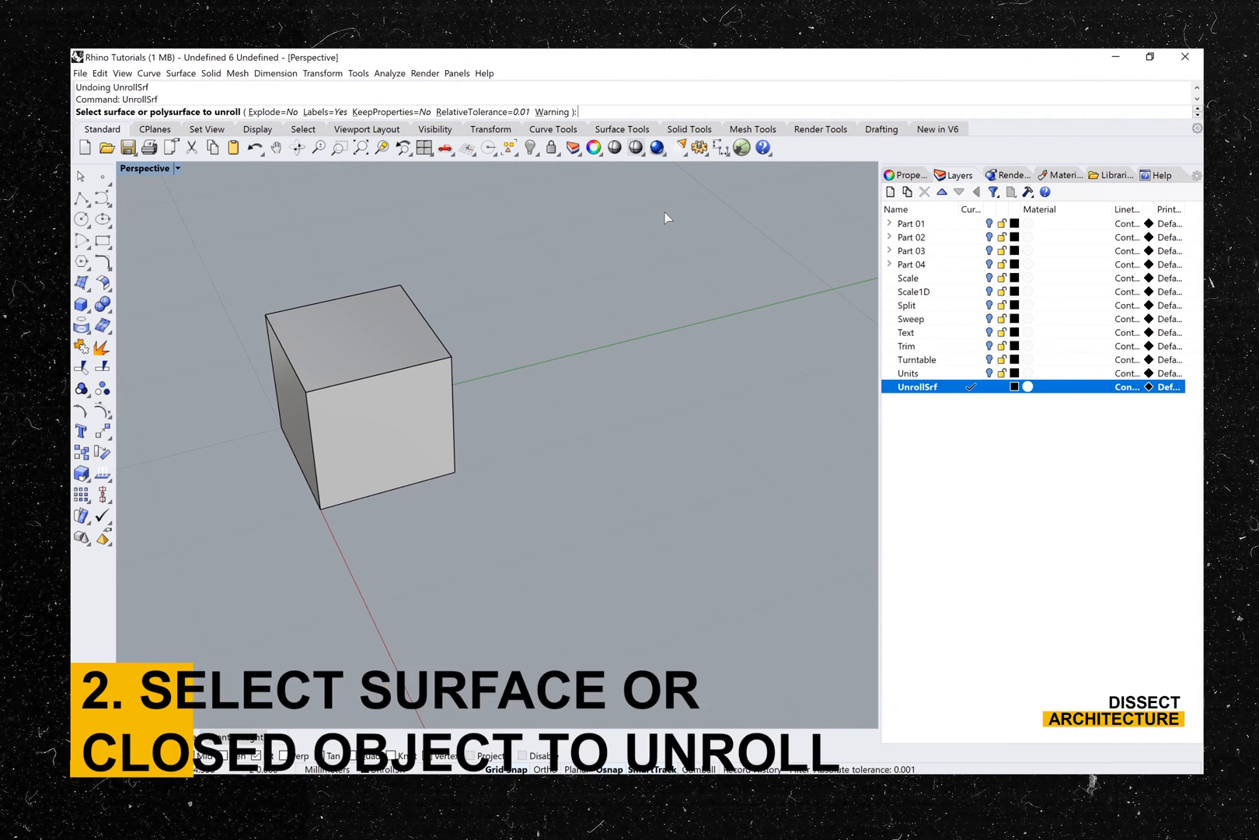
click(360, 323)
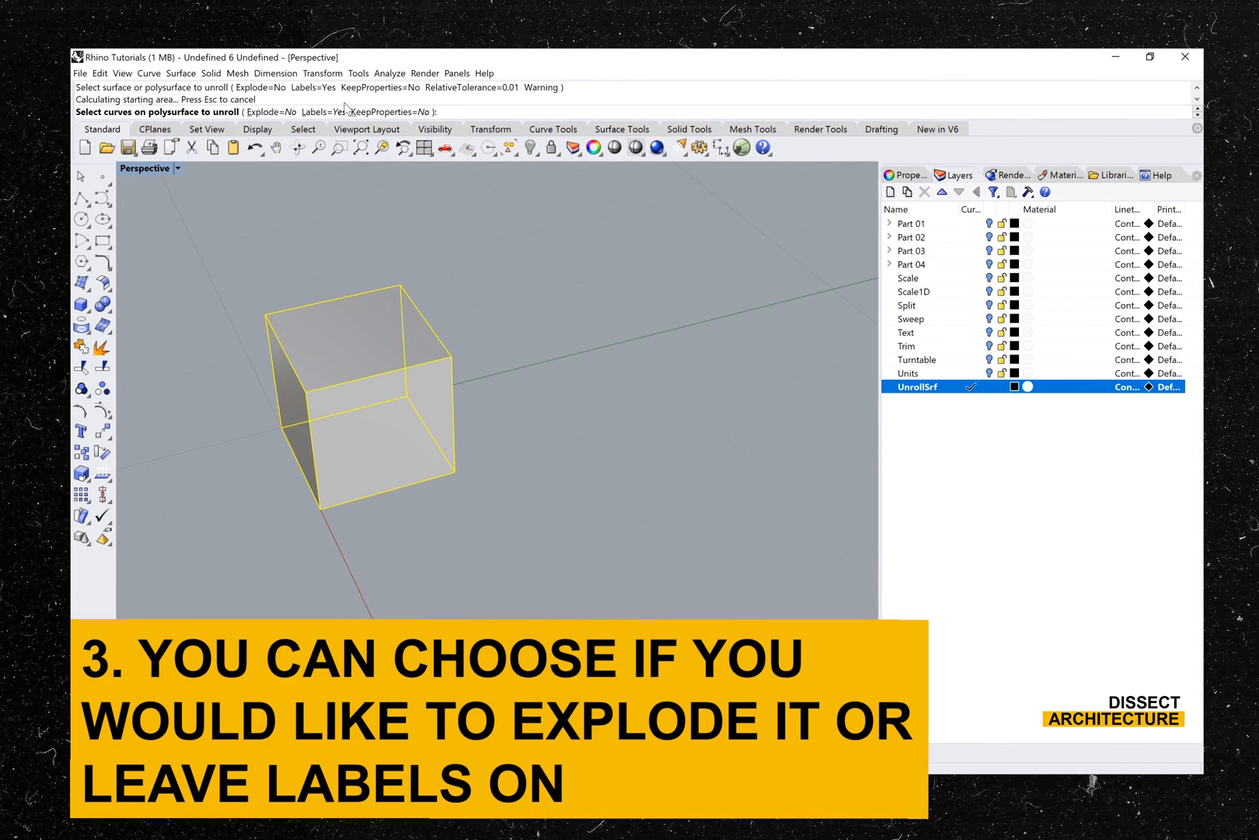
click(324, 112)
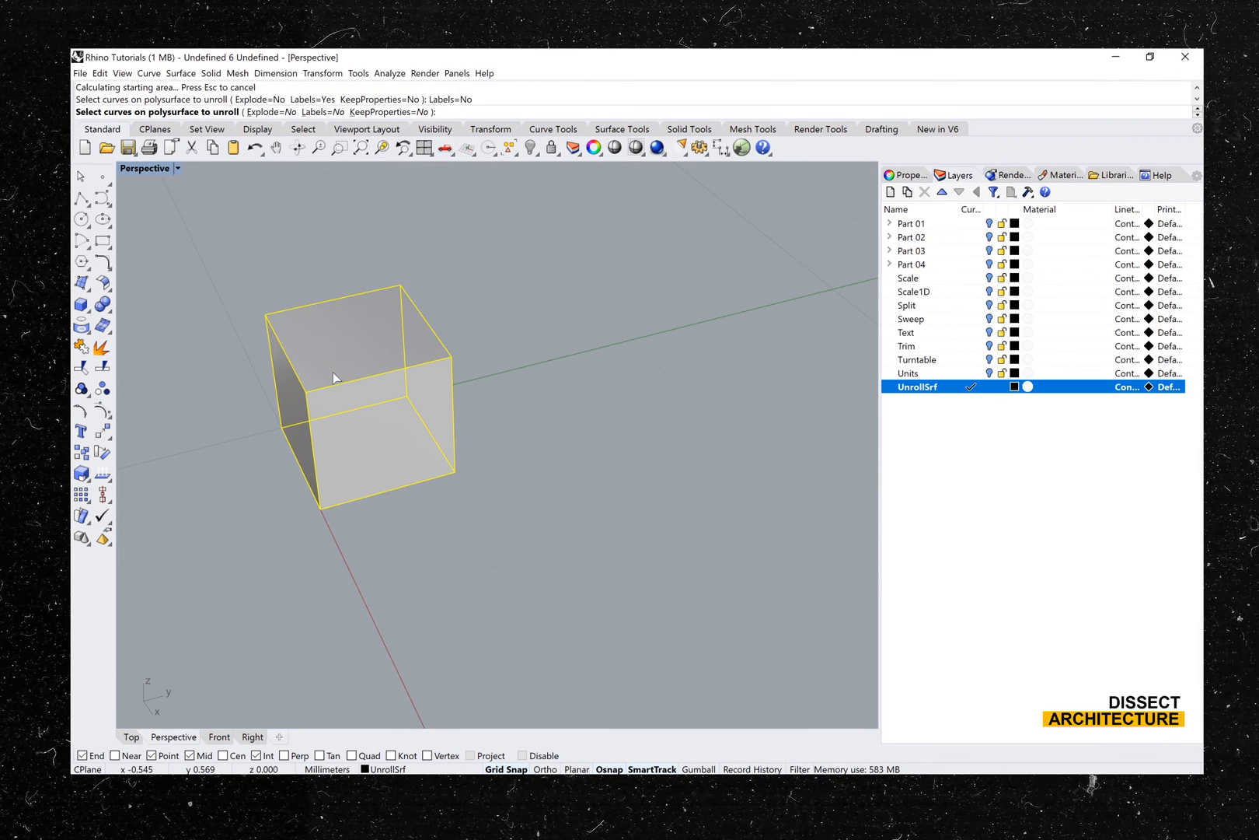
key(Return)
- Move the unrolled cube net clear of the cube, along the positive x-axis
scroll(389, 383, down, 4)
click(306, 378)
drag(301, 384, 454, 540)
click(524, 525)
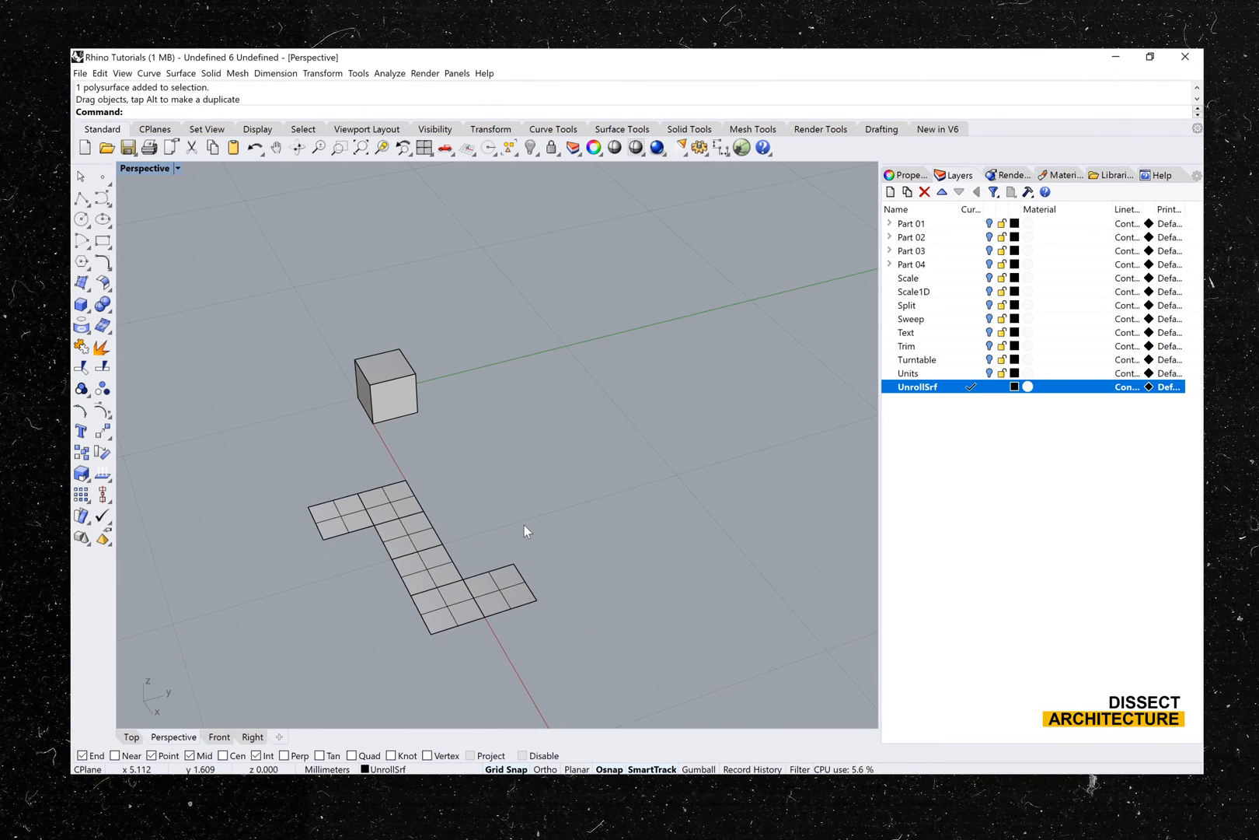
- Unroll the cube again with UnrollSrf, with Labels set to Yes and Explode left at No
click(395, 370)
text(UnrollSrf)
key(Return)
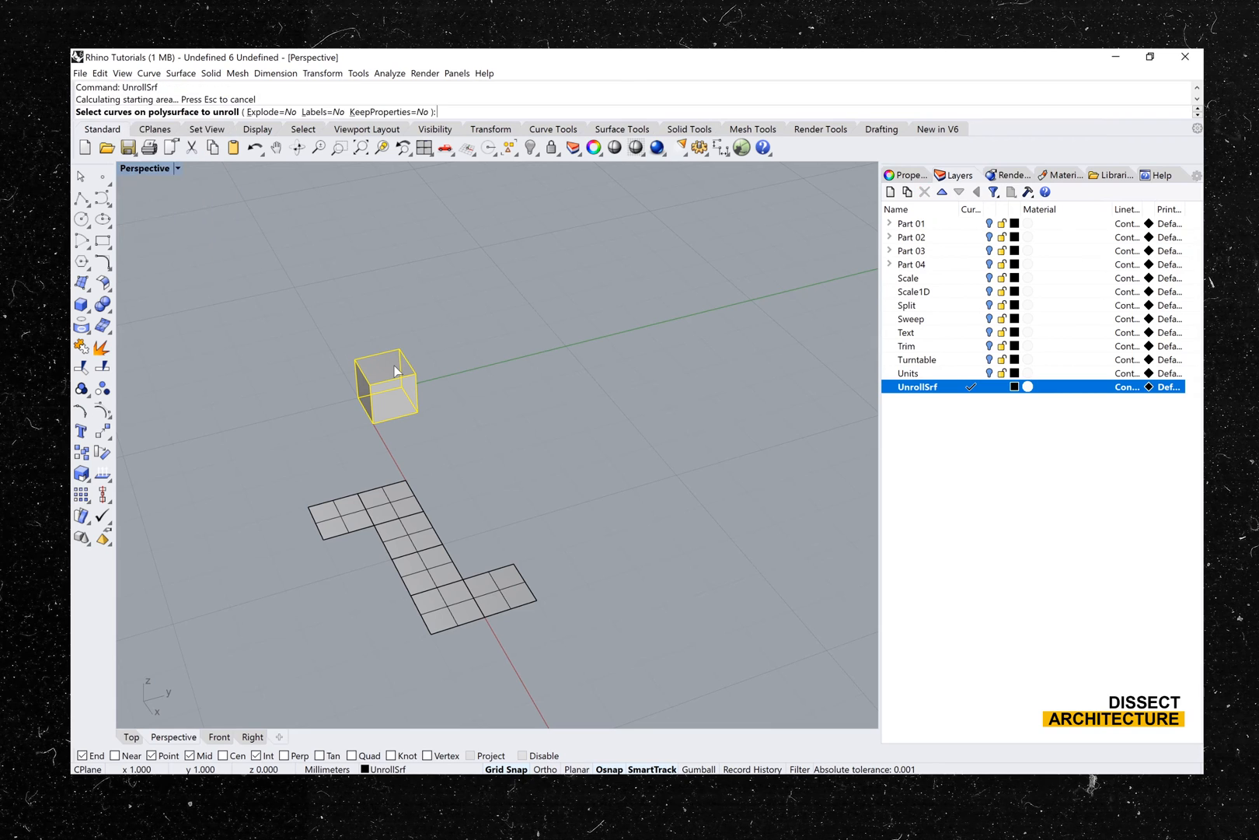
click(325, 112)
key(Return)
- Move the labelled net with its text dots clear of the cube, to the negative x side
right_drag(309, 381, 396, 380)
drag(370, 507, 265, 437)
key(Escape)
shift+right_drag(264, 436, 306, 412)
scroll(306, 412, up, 6)
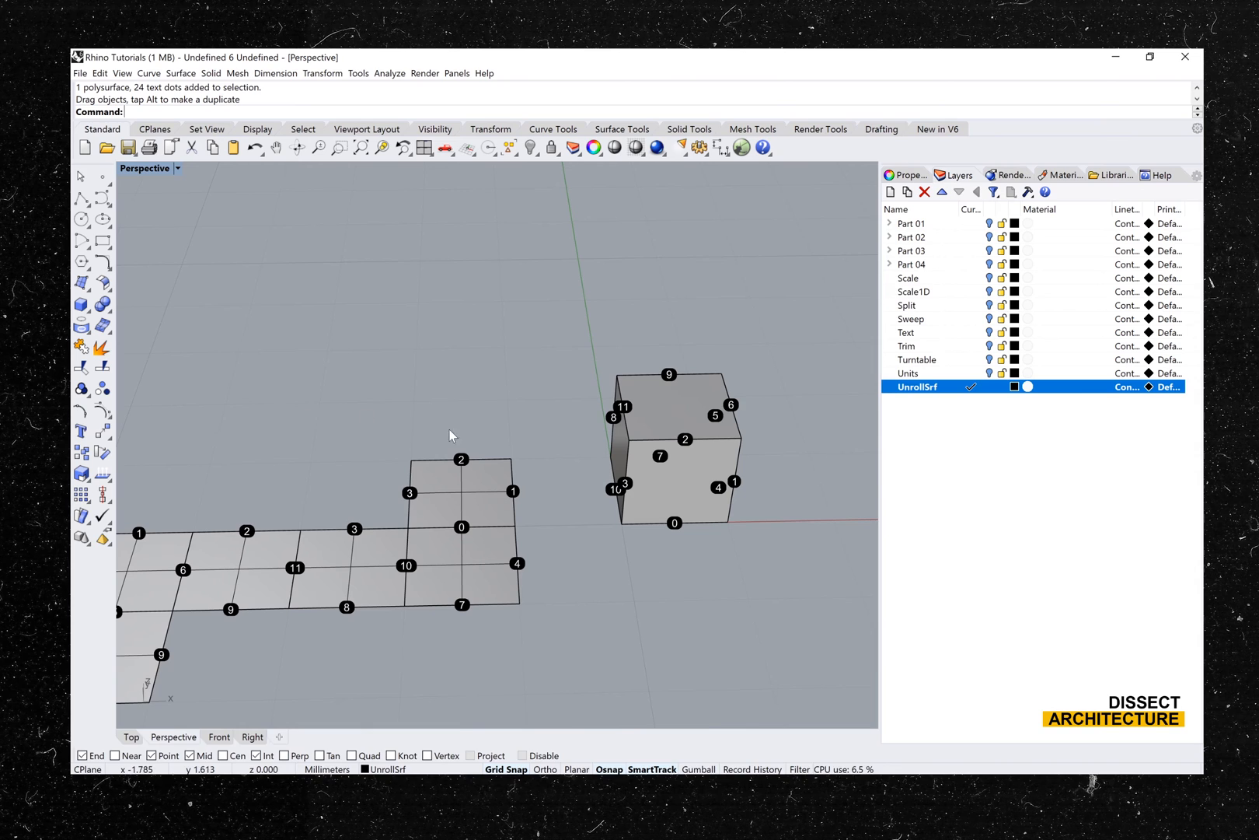
- Compare the numbered edge labels on the unrolled net with the matching labels on the cube
click(519, 494)
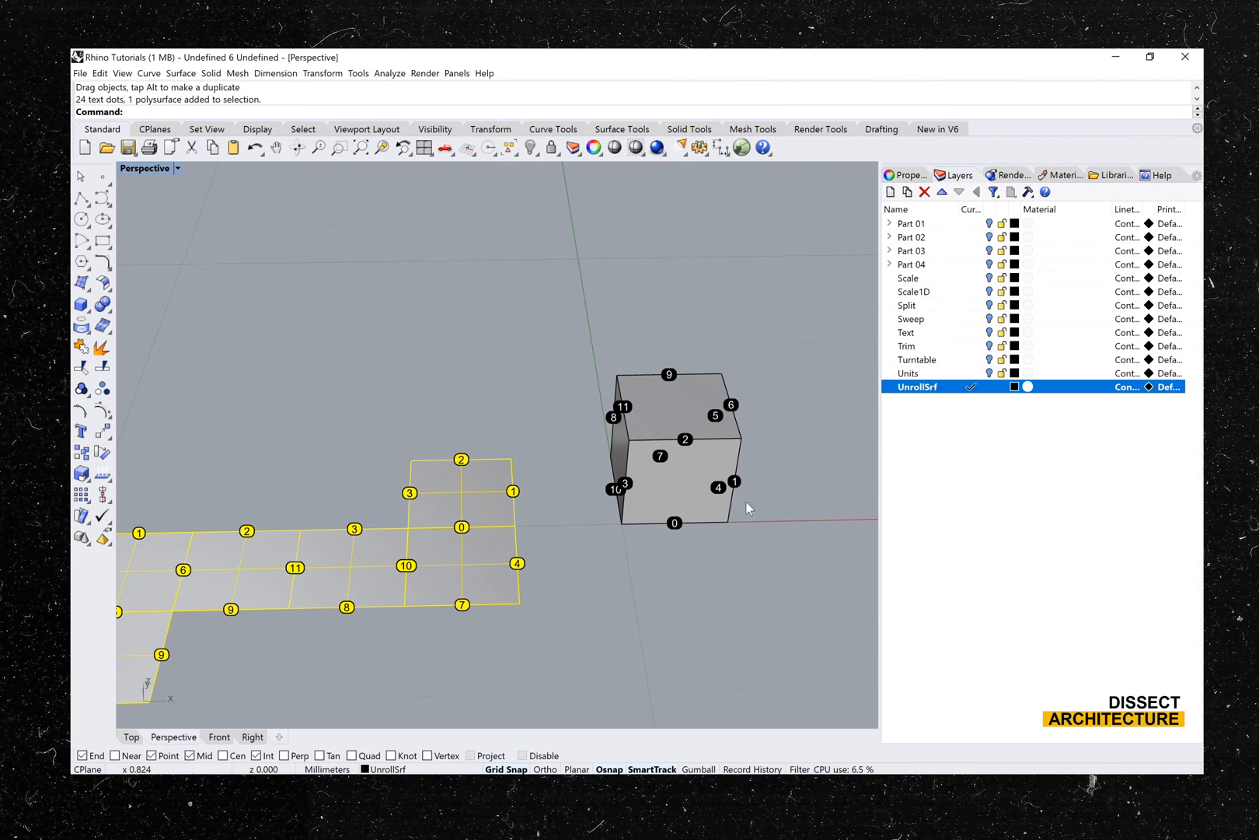
click(737, 481)
mouse_move(740, 487)
right_down()
mouse_move(699, 461)
mouse_move(635, 458)
mouse_move(754, 466)
right_up()
key(Escape)
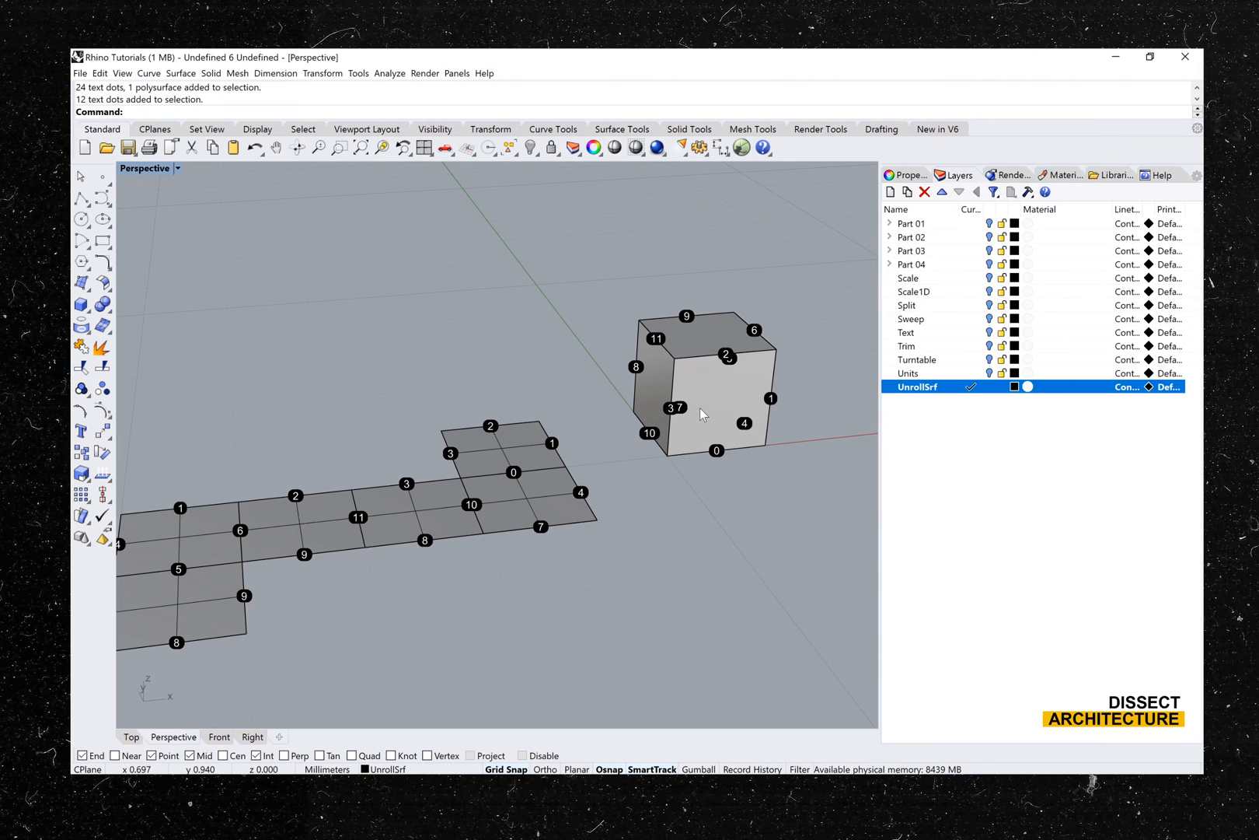
- Undo the move of the labelled net and the labelled unroll
key(ctrl+z)
key(ctrl+z)
- Unroll the cube with UnrollSrf, with both Explode and Labels set to Yes
shift+right_drag(699, 407, 542, 459)
click(542, 456)
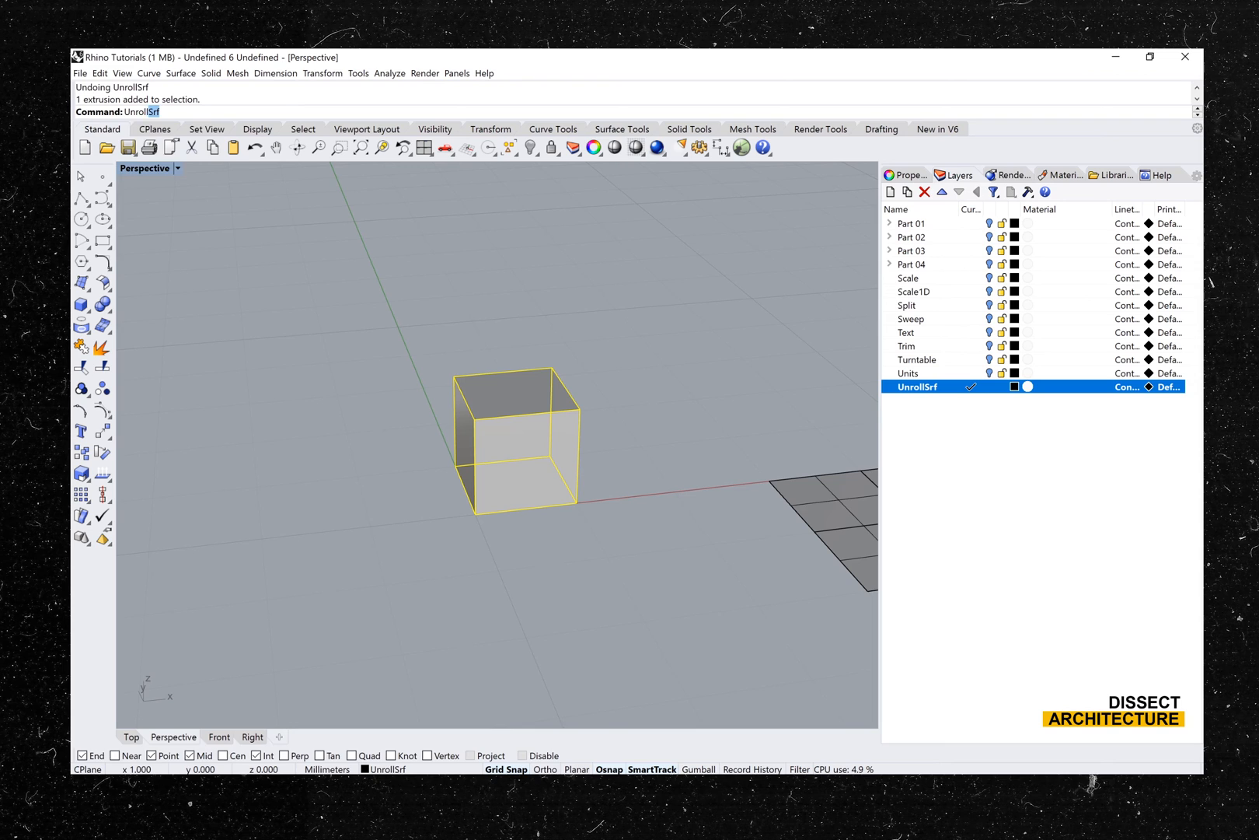
key(Return)
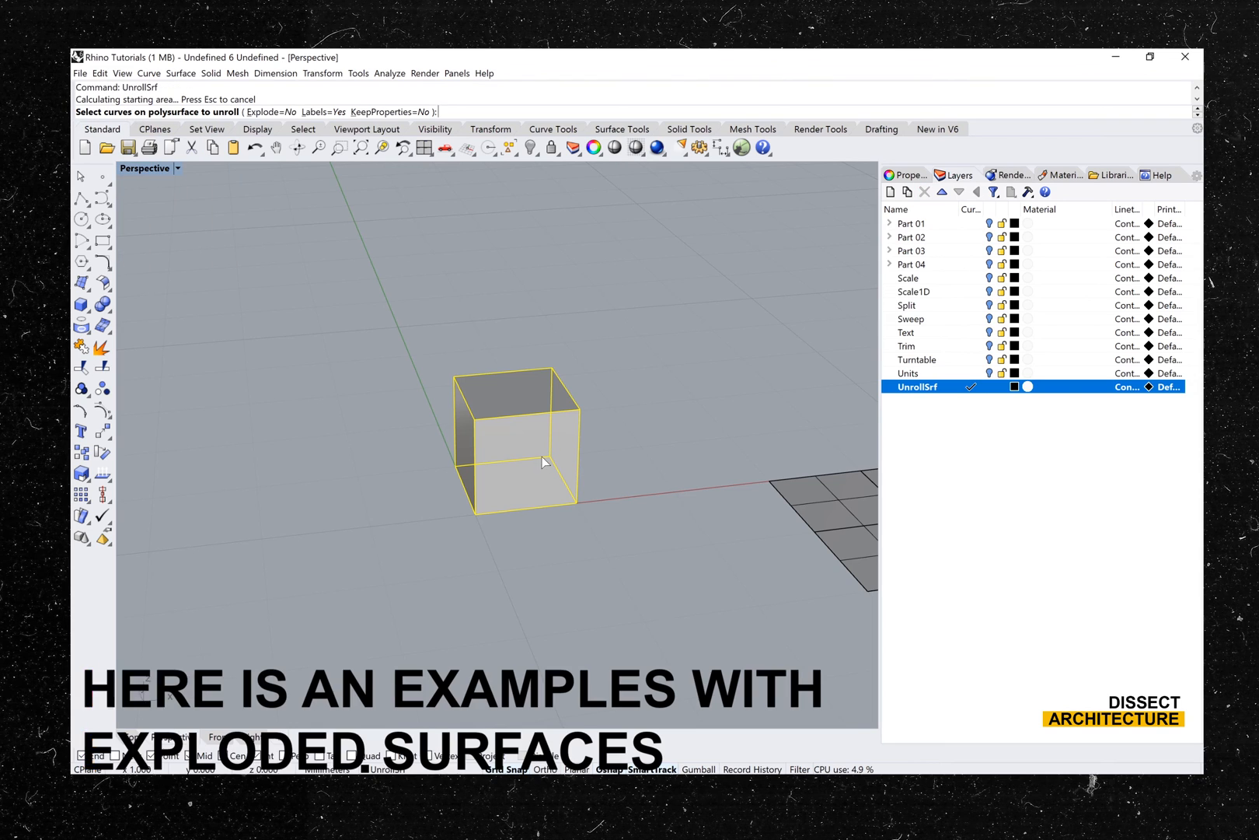
click(279, 113)
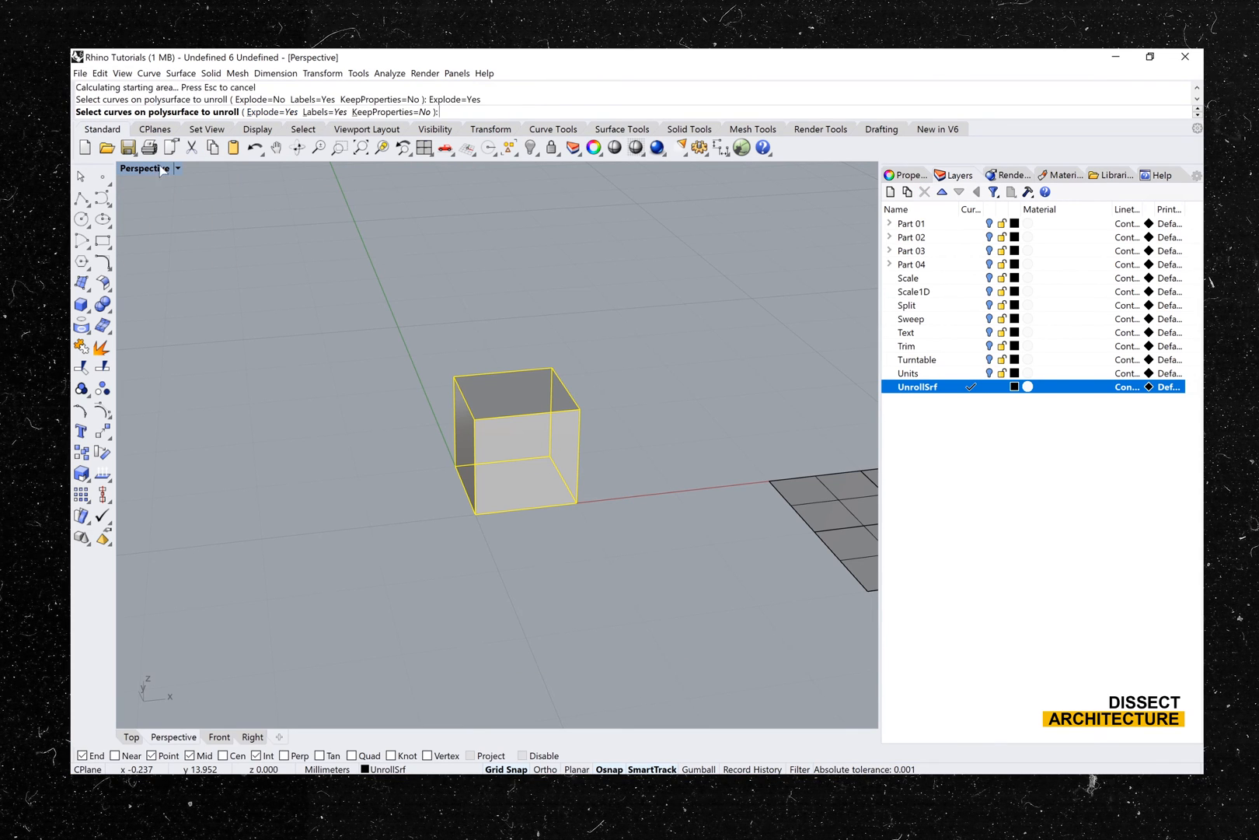
key(Return)
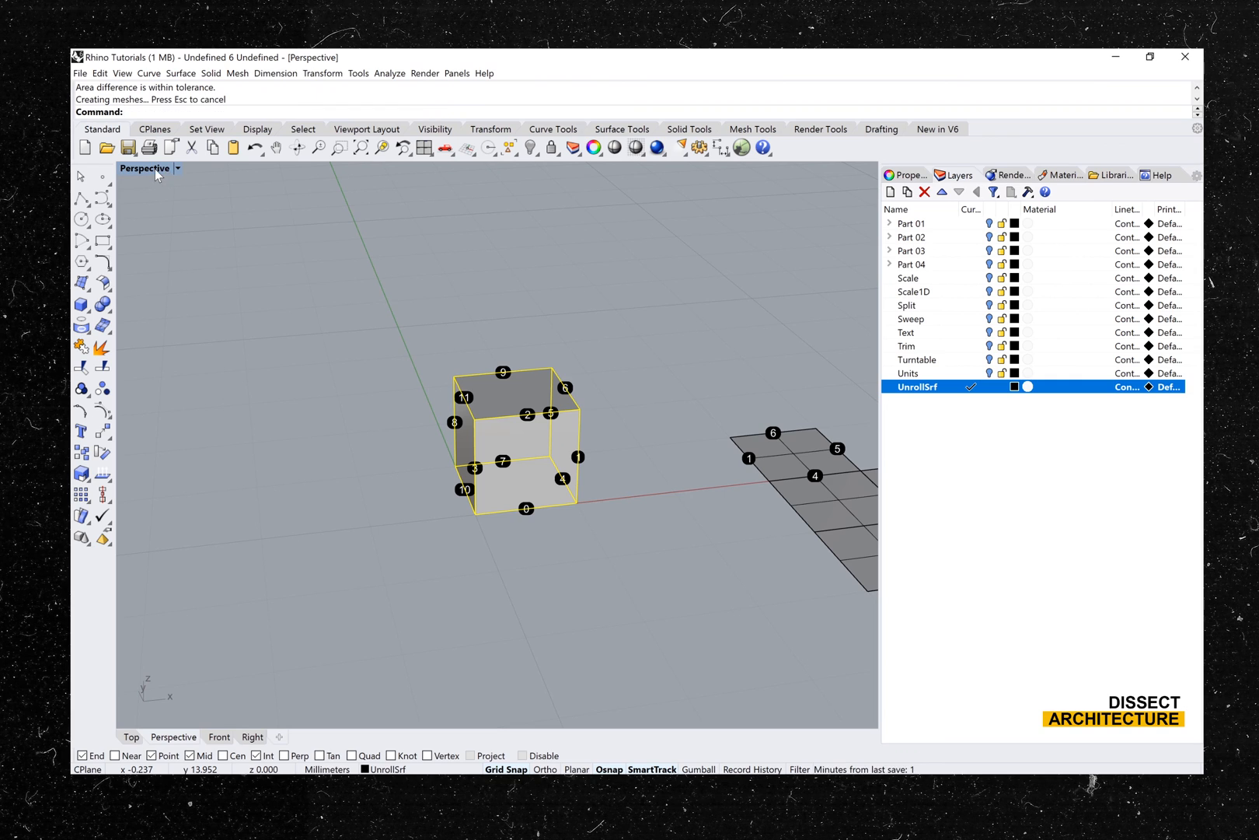
- In the Top view, select and move part of the exploded unrolled surfaces
double_click(155, 168)
double_click(134, 170)
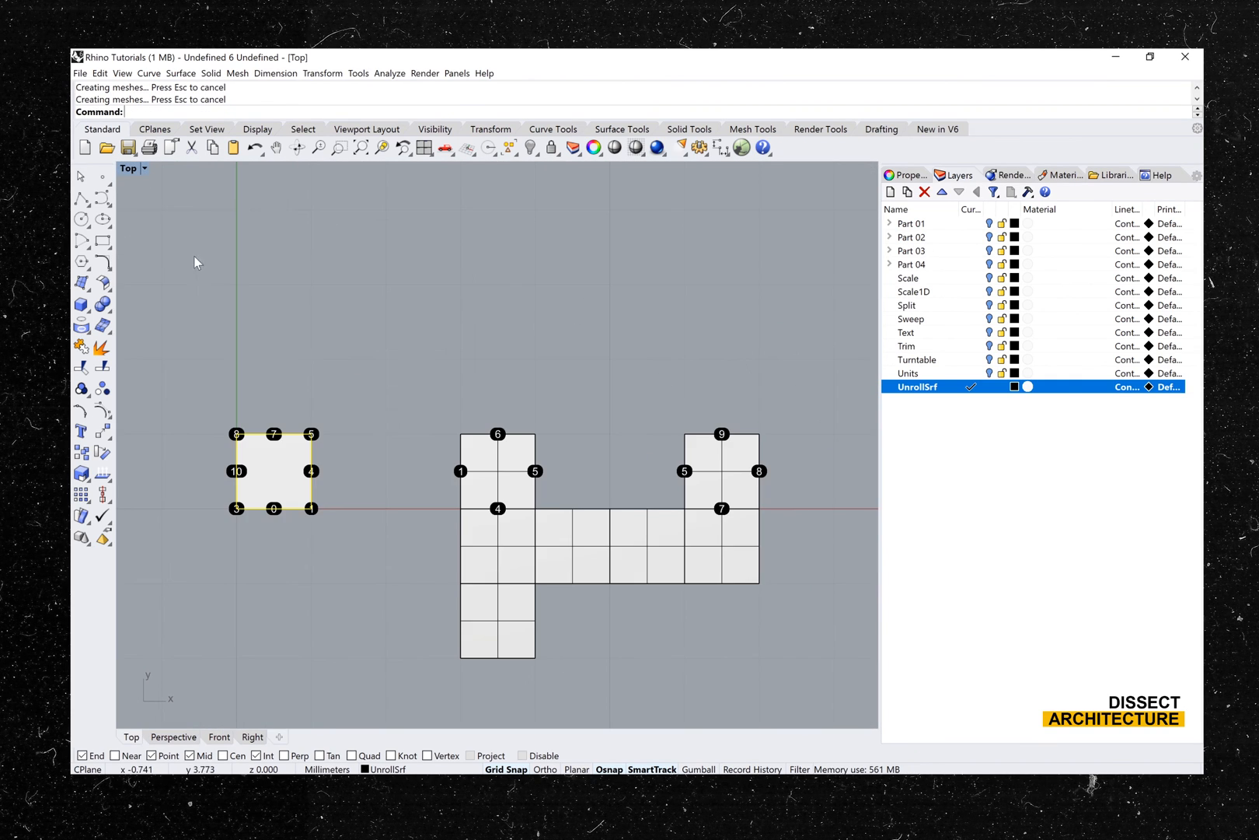
scroll(314, 481, down, 5)
mouse_move(381, 492)
mouse_down()
mouse_move(381, 426)
mouse_move(380, 493)
mouse_up()
click(430, 516)
drag(385, 549, 444, 632)
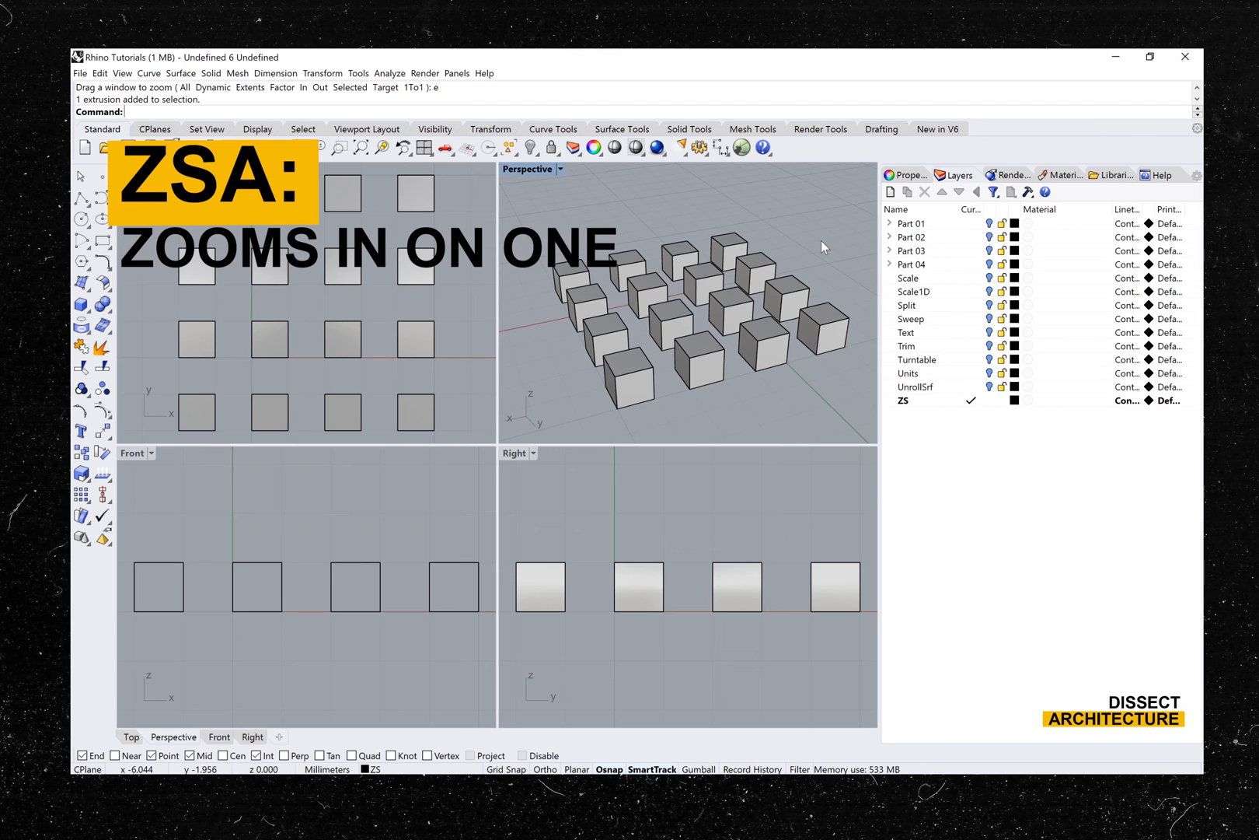
- Zoom all four viewports to a single cube in the middle of the array with ZSA, leaving nothing selected
click(673, 317)
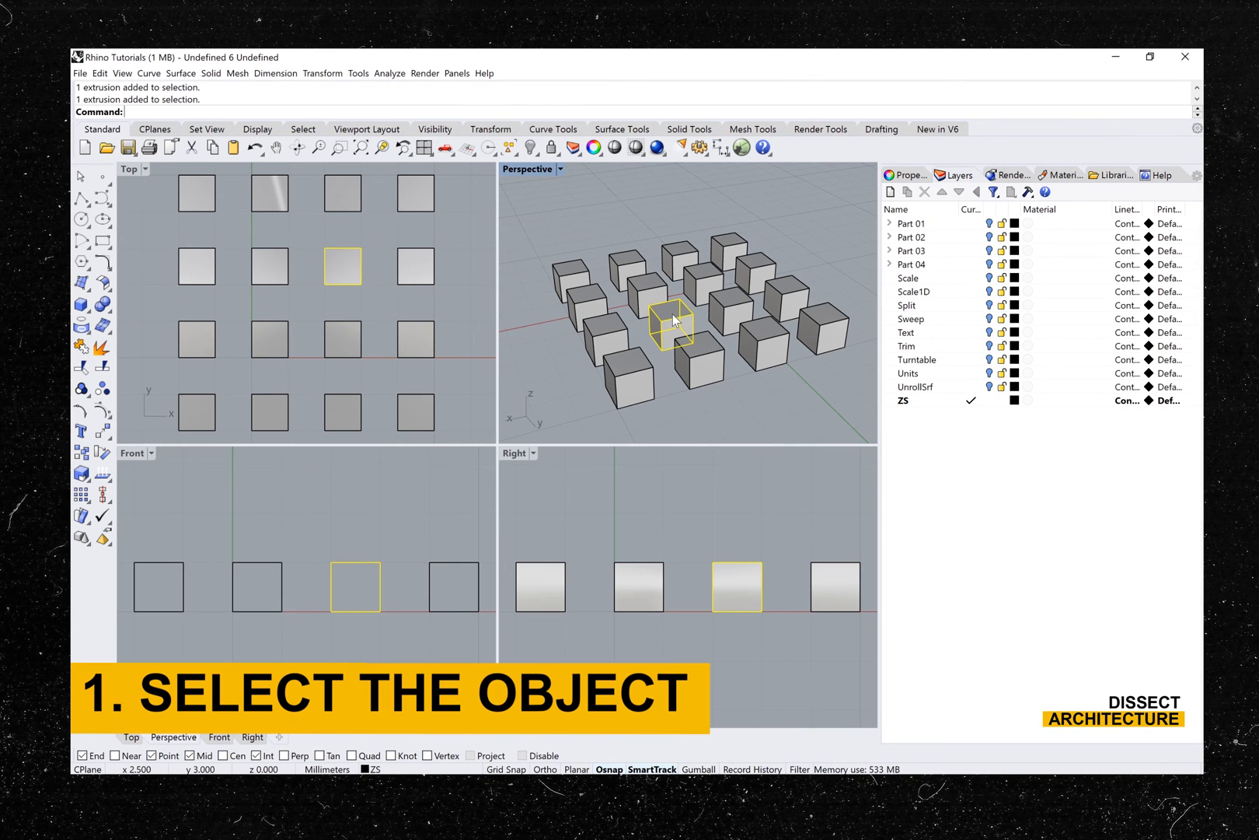
text(zsa)
key(Return)
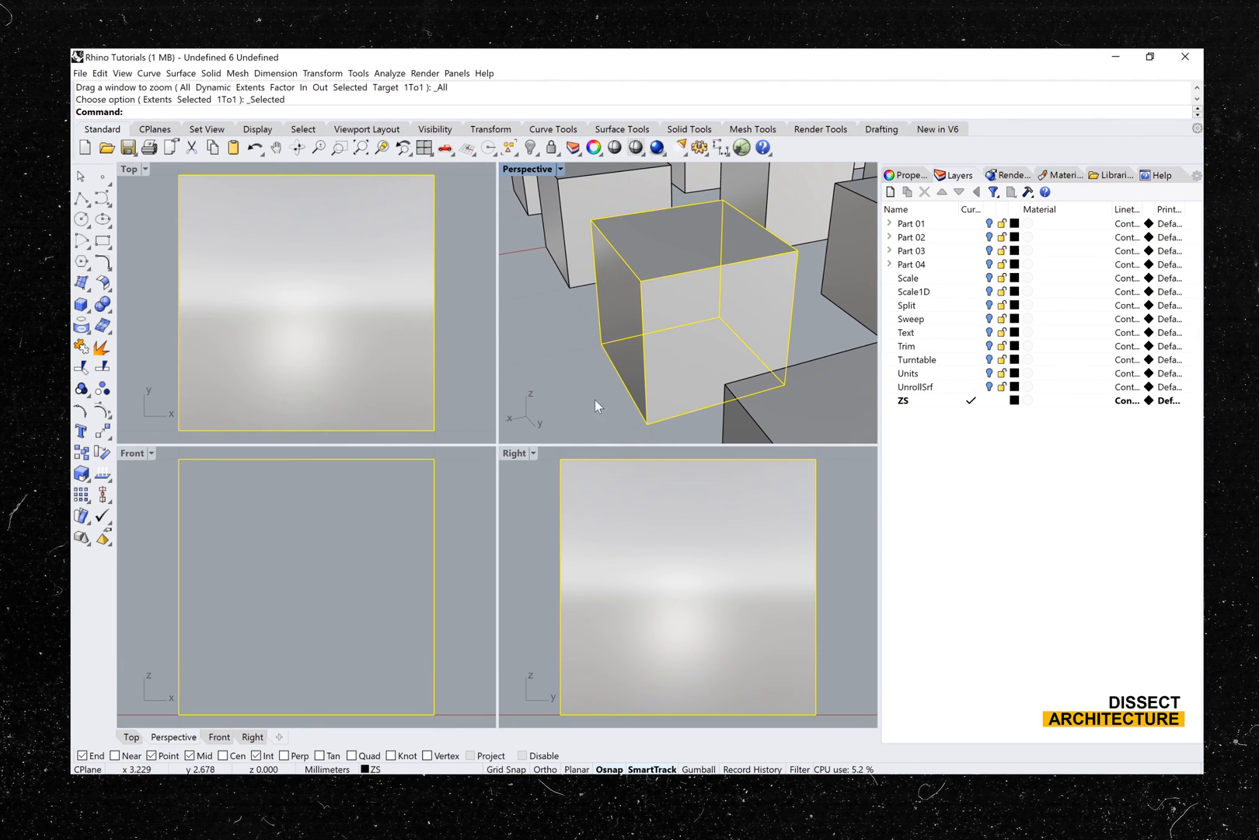
key(Escape)
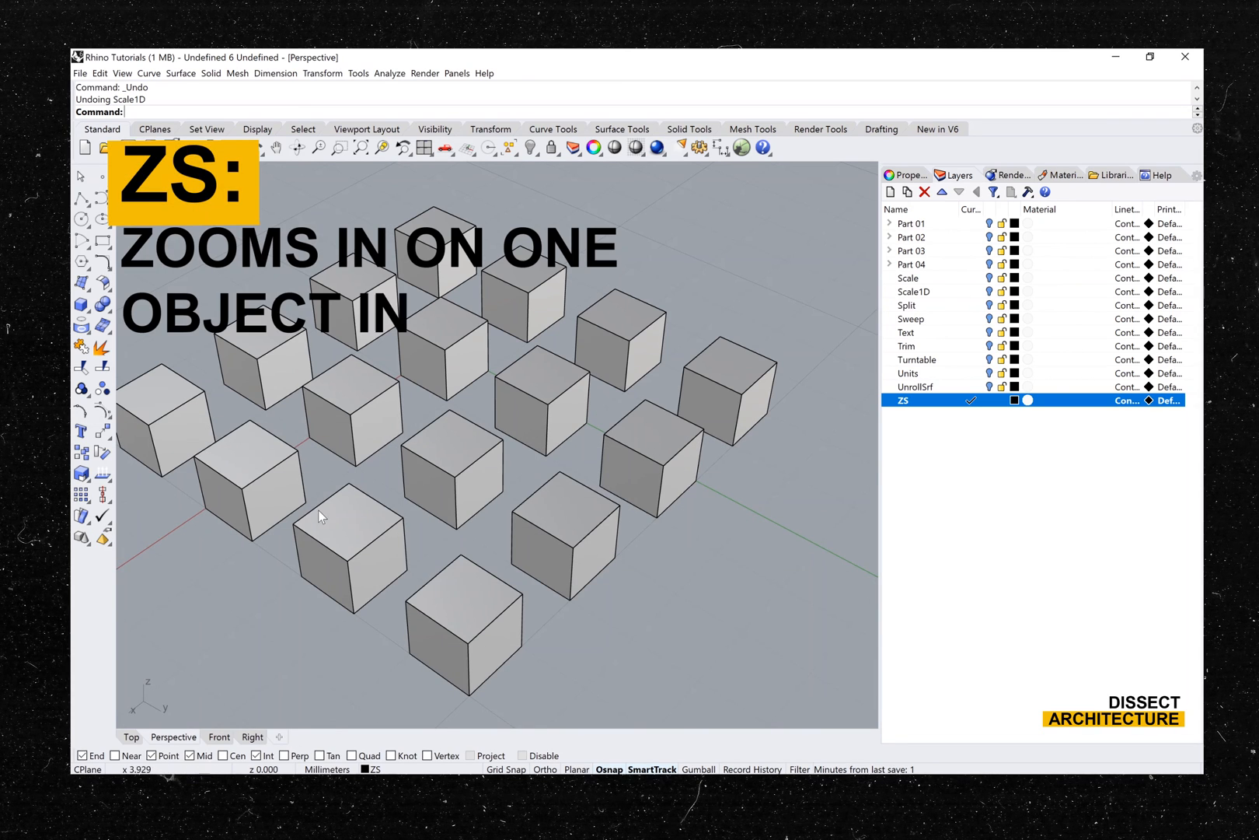
- Zoom only the Perspective view to one cube inside the array with ZS, and inspect it with nothing selected
click(458, 461)
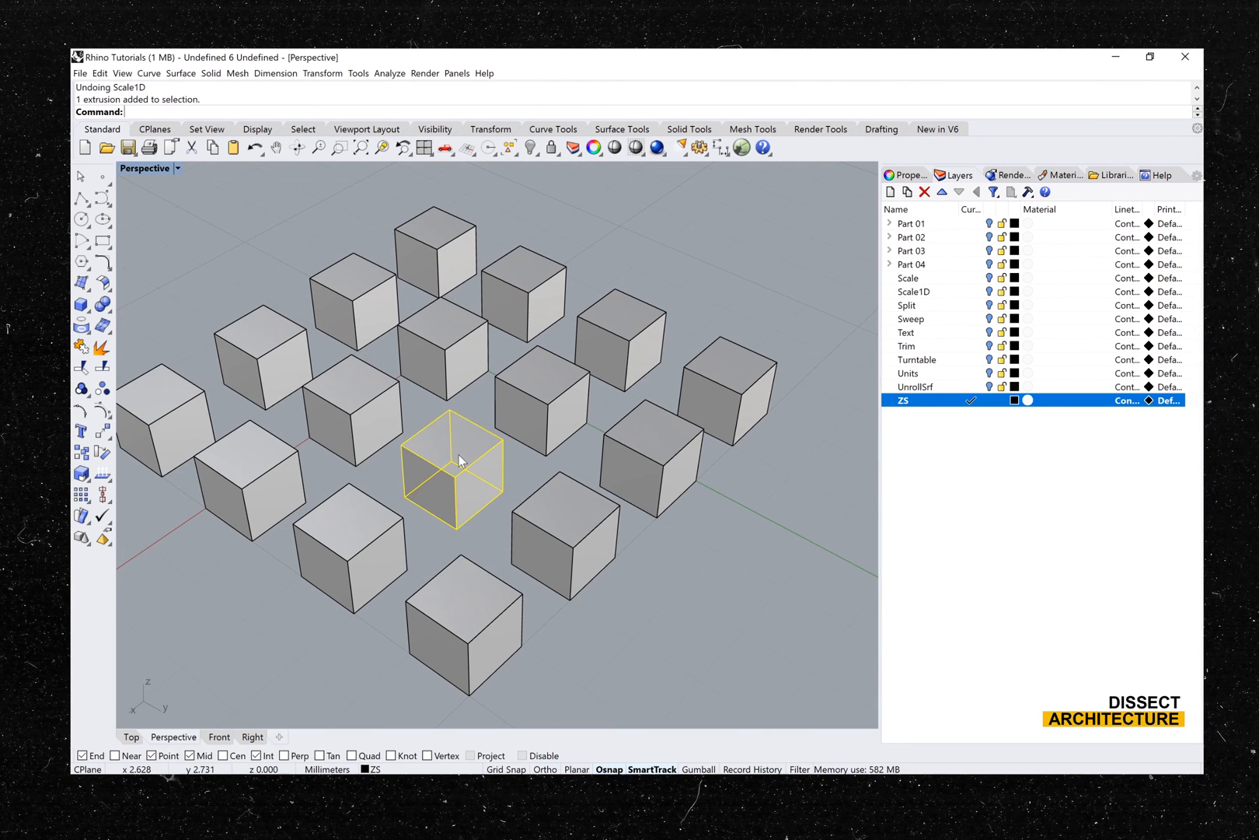
text(ZS)
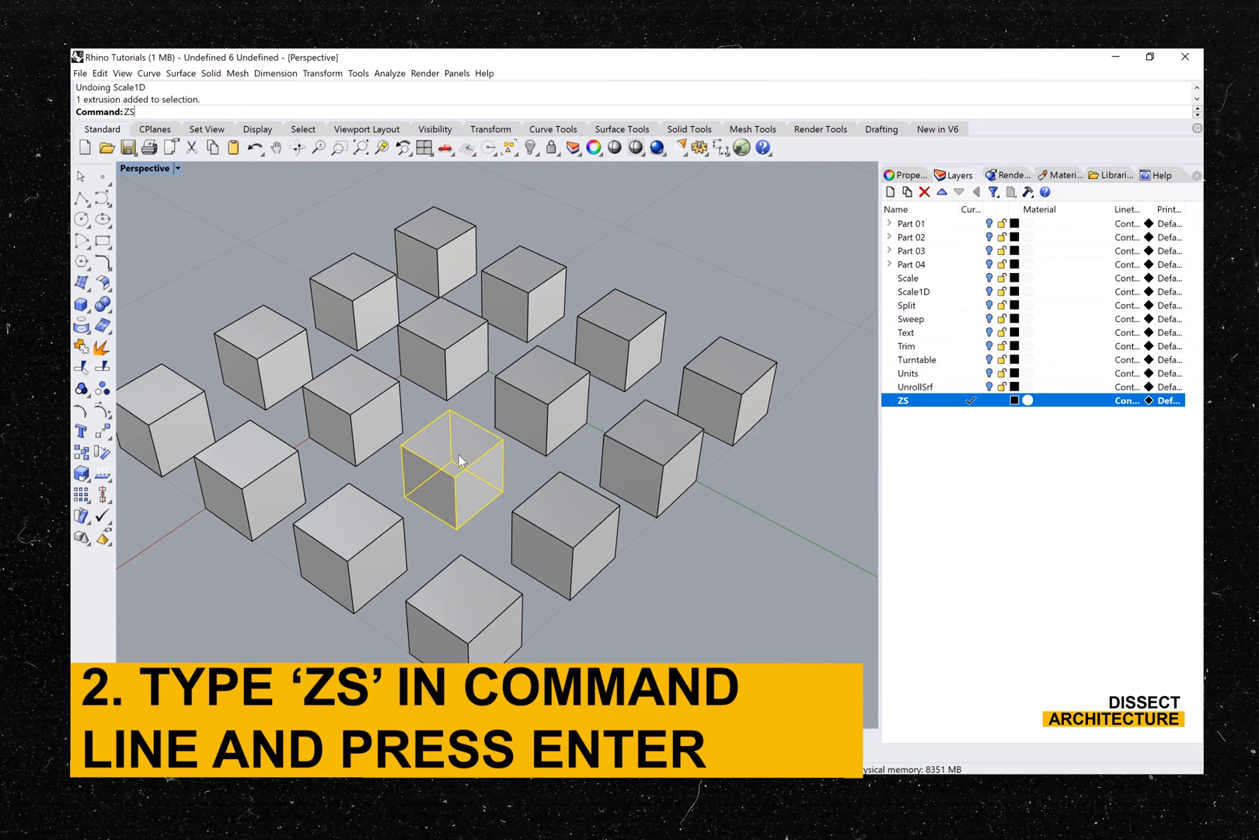
key(Return)
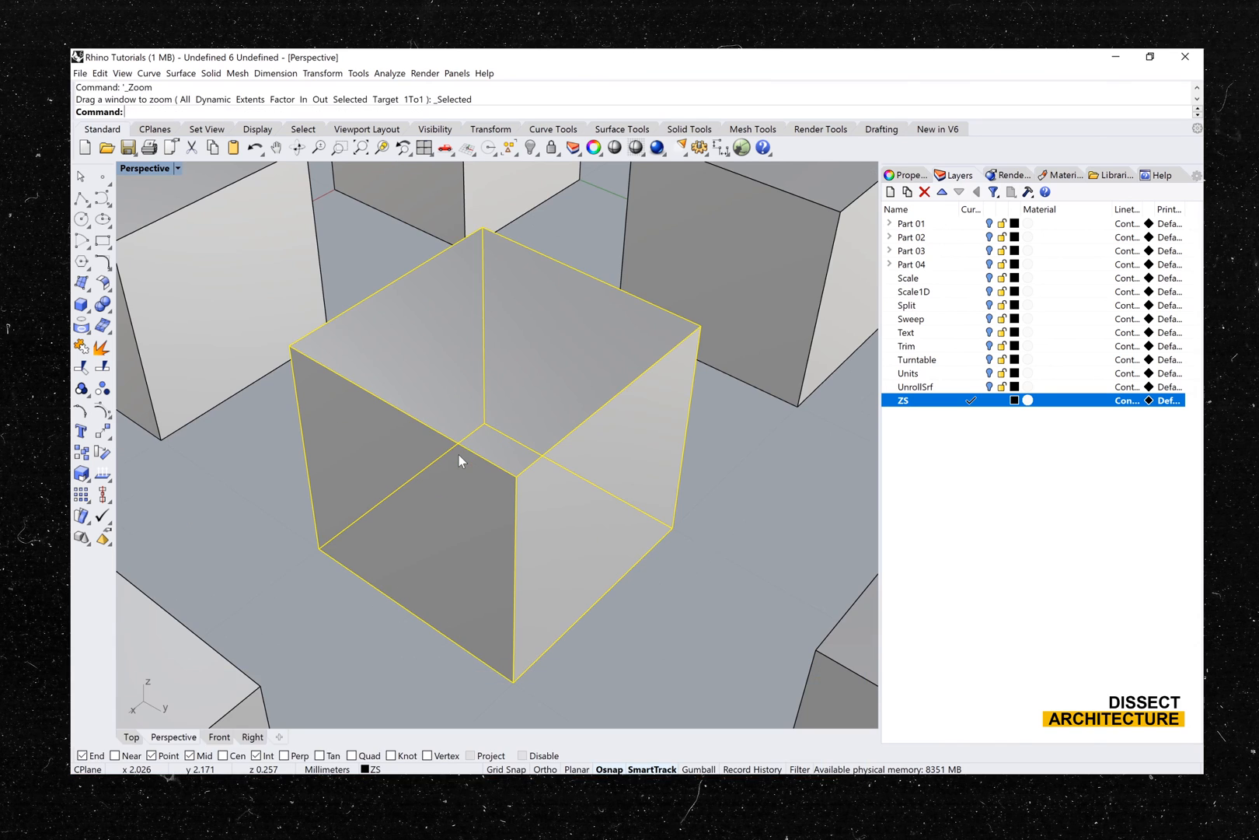
click(665, 597)
right_drag(458, 557, 424, 541)
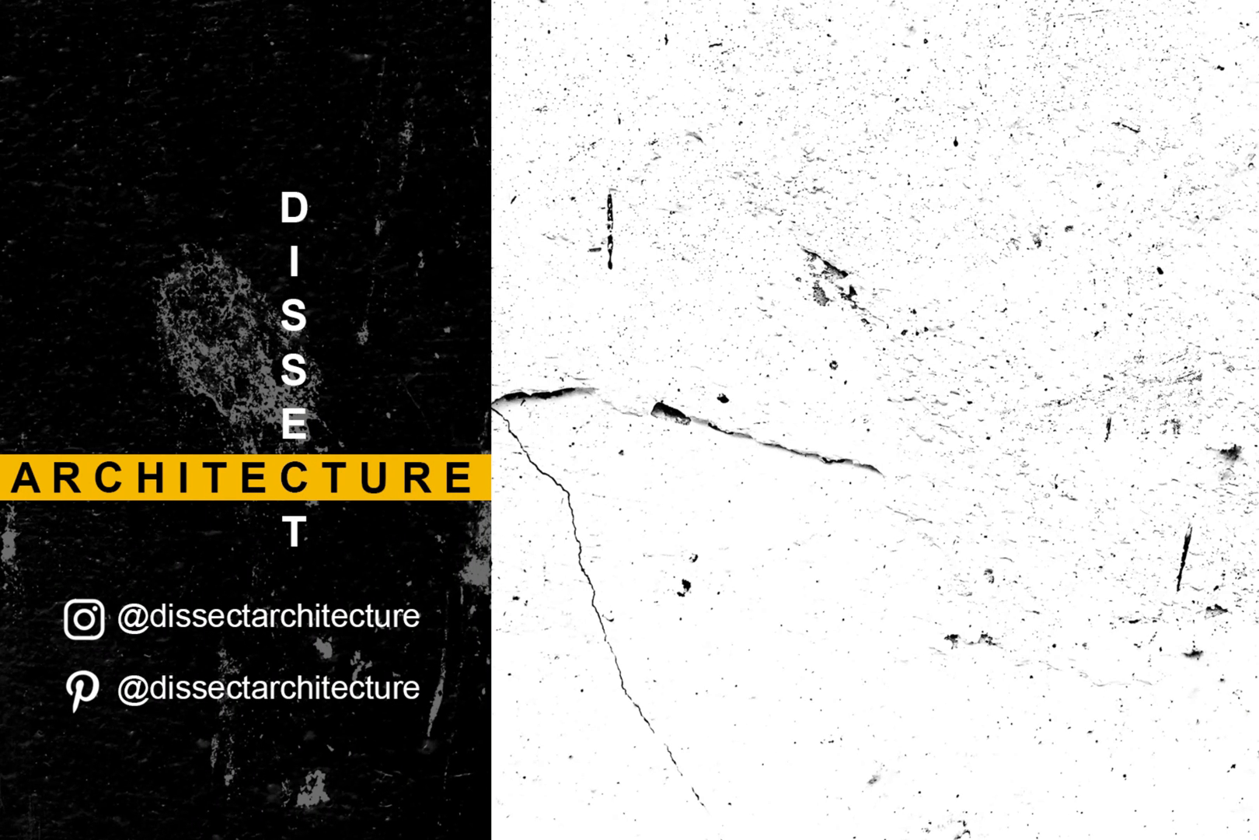